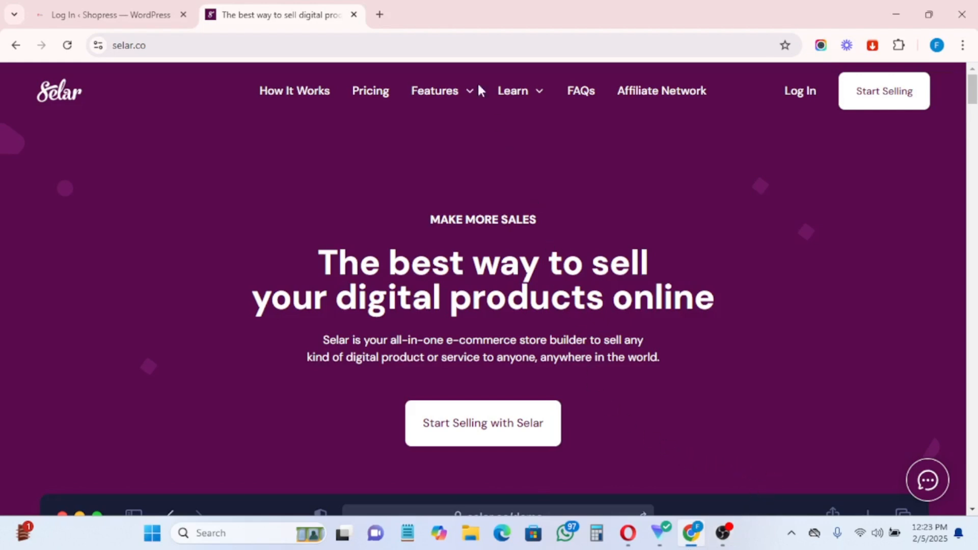
# Step: Load selar.co in a new tab, then return to the original Selar tab
pyautogui.click(380, 14)
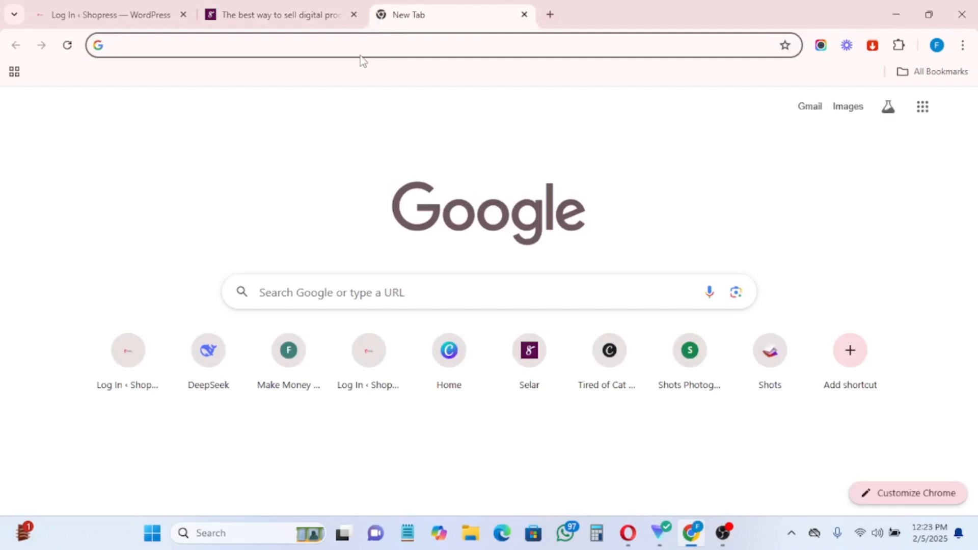
pyautogui.write('sel')
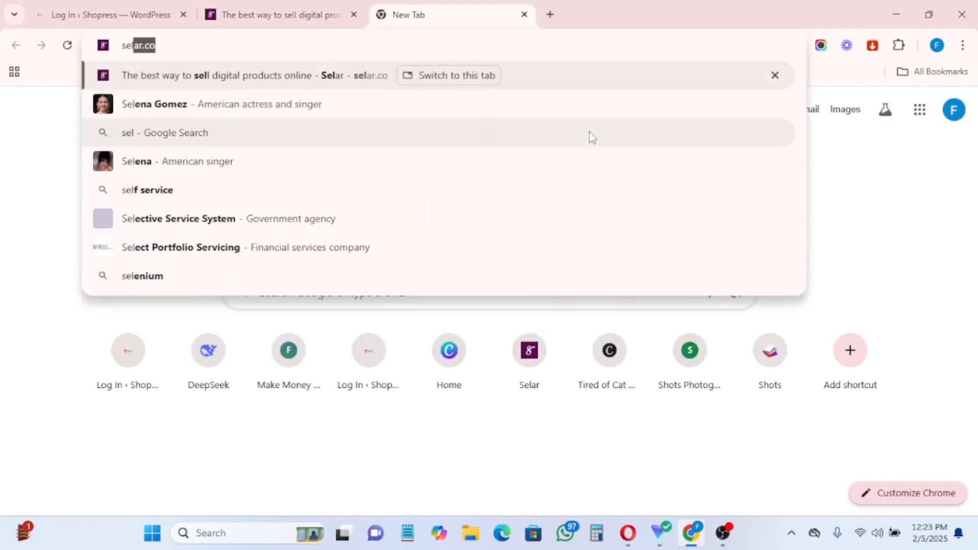
pyautogui.press('Return')
pyautogui.click(249, 9)
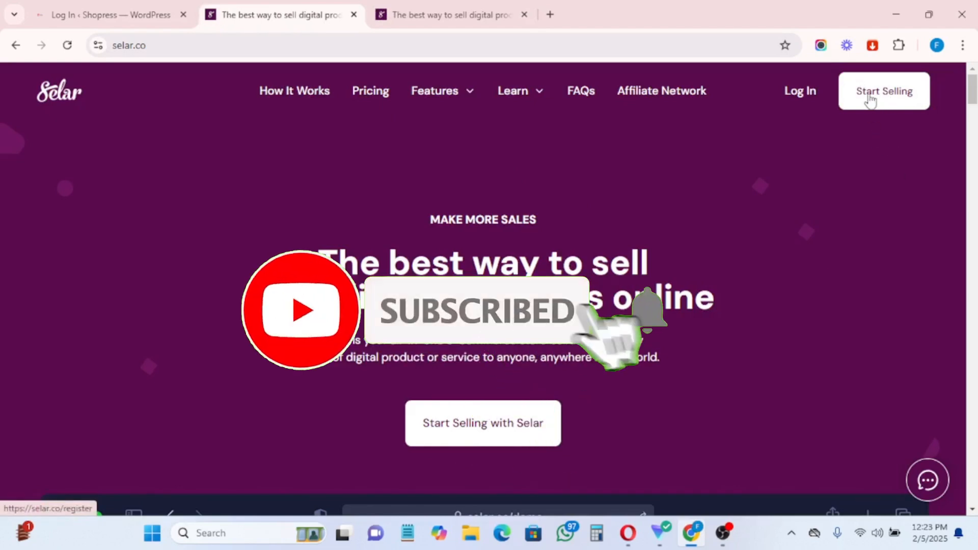
# Step: Open the Start Selling sign-up form and enter the first and last name
pyautogui.click(468, 432)
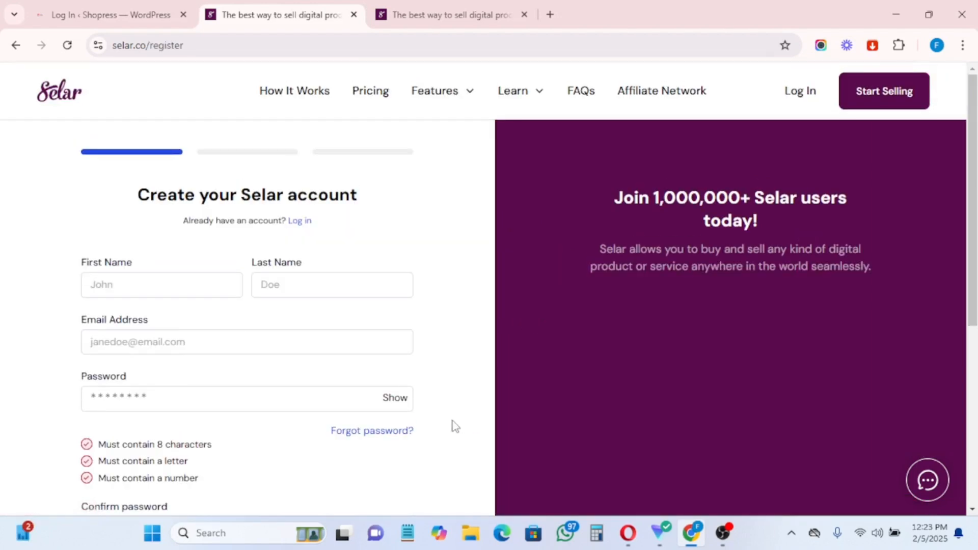
pyautogui.scroll(-4, 502, 328)
pyautogui.scroll(4, 508, 319)
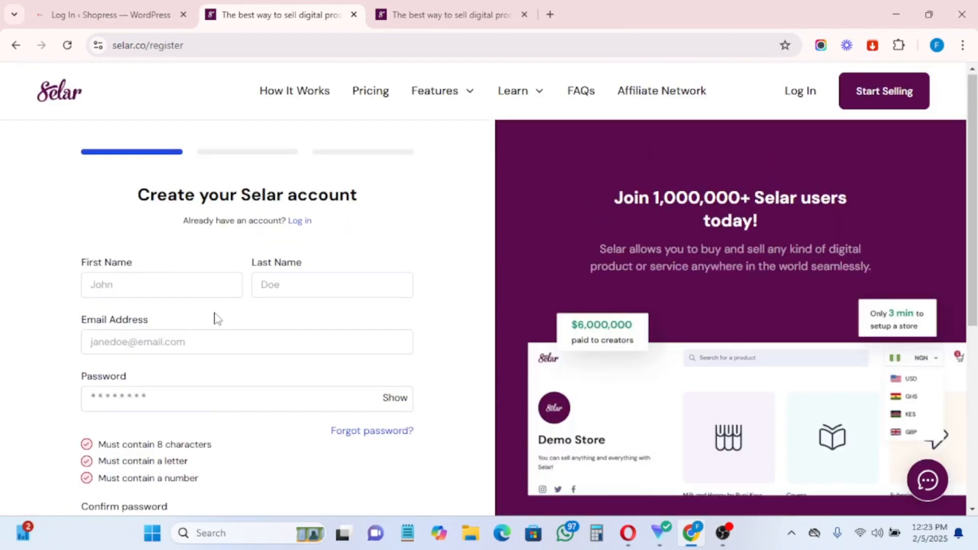
pyautogui.scroll(-1, 152, 285)
pyautogui.click(113, 217)
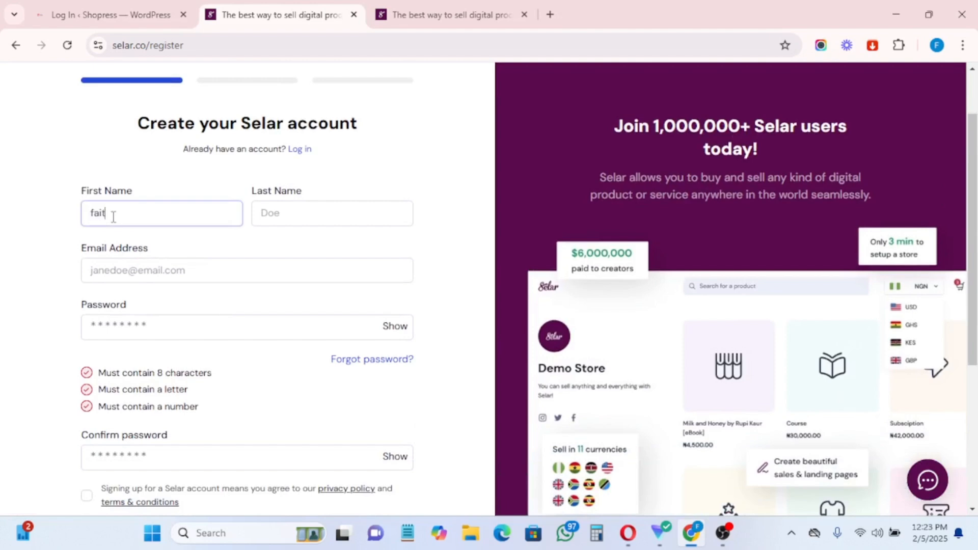
pyautogui.click(265, 215)
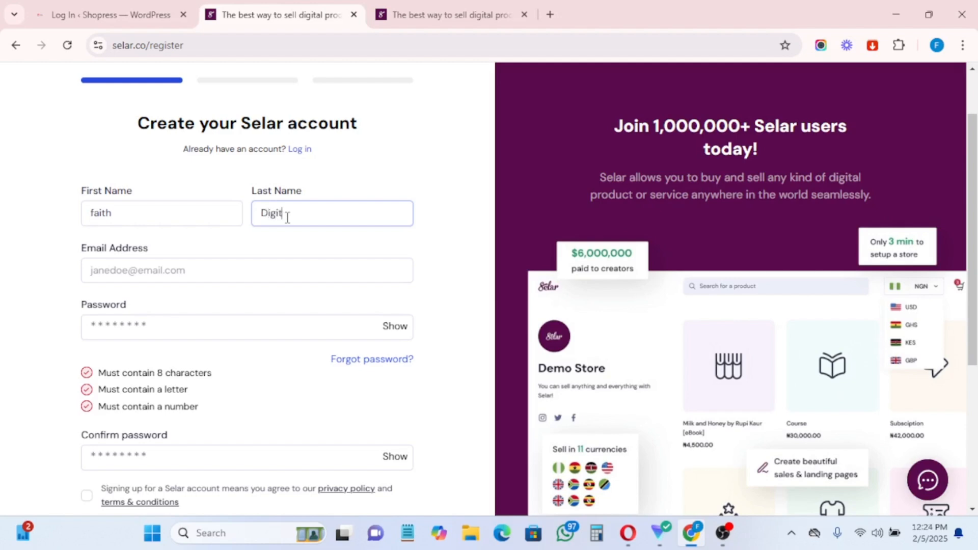
pyautogui.click(159, 267)
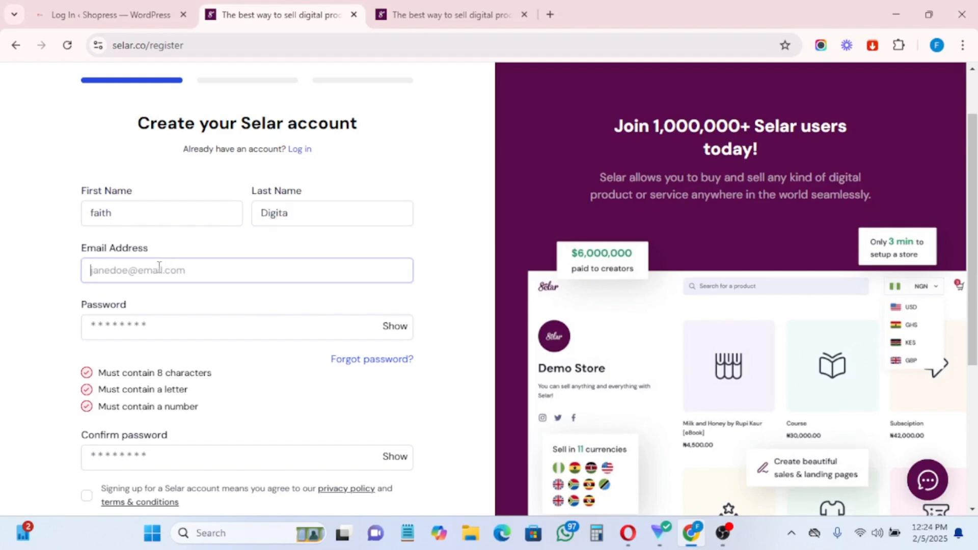
# Step: Paste the account e-mail, accept the suggested strong password, and agree to the terms
pyautogui.click(938, 46)
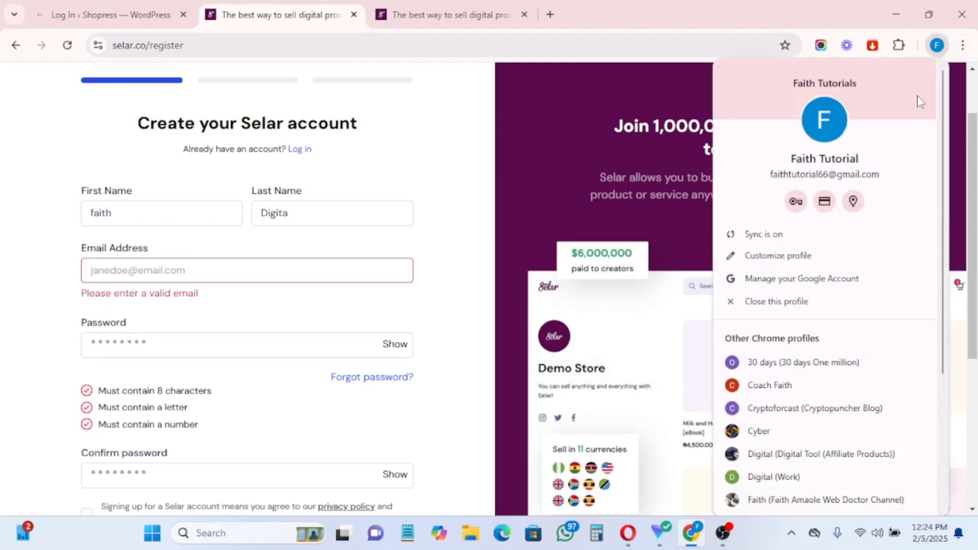
pyautogui.press('Escape')
pyautogui.hotkey('ctrl', 'v')
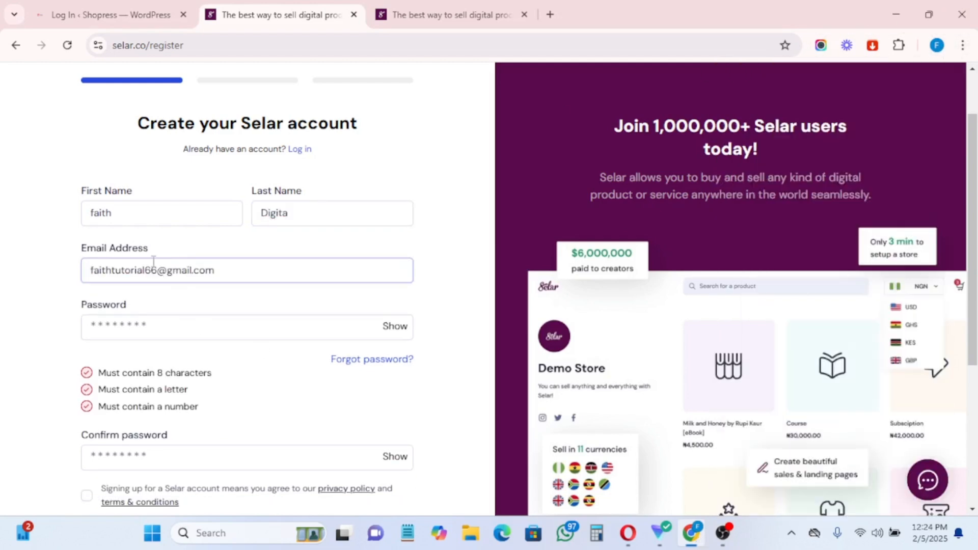
pyautogui.click(138, 332)
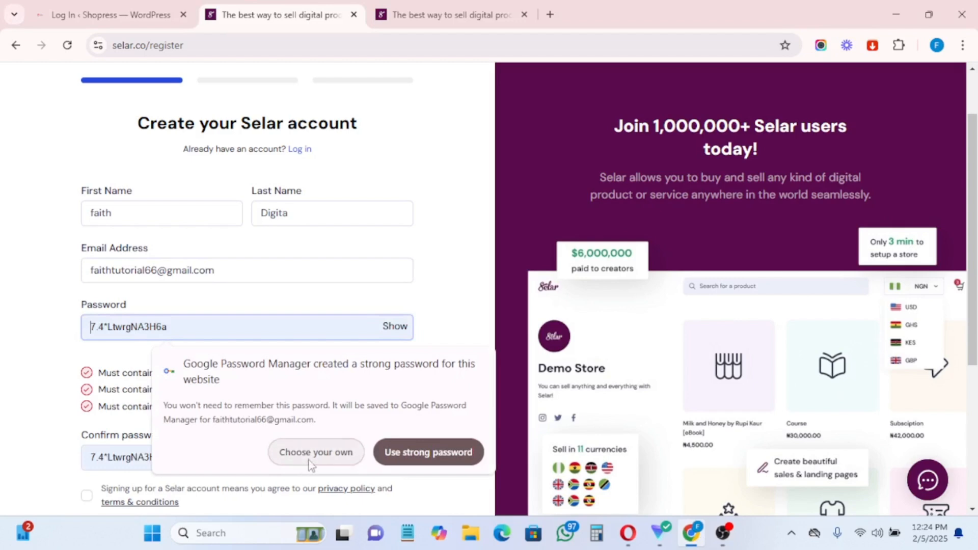
pyautogui.click(419, 458)
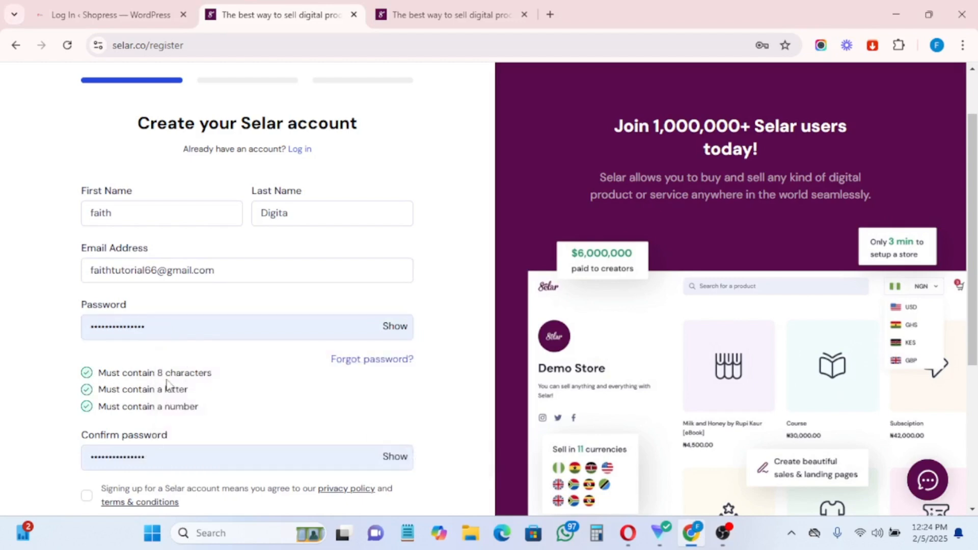
pyautogui.scroll(-4, 167, 383)
pyautogui.click(87, 282)
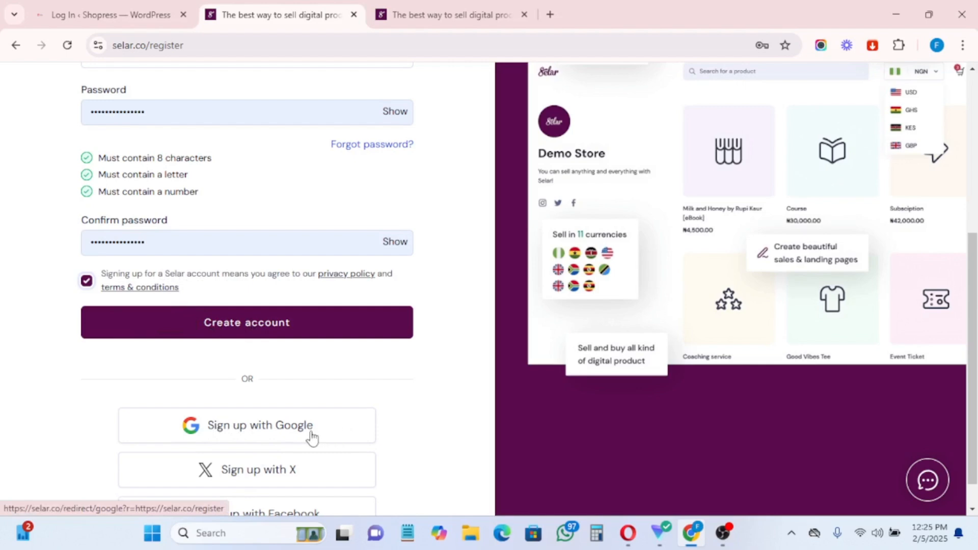
# Step: Correct the last name in the sign-up form
pyautogui.scroll(4, 319, 365)
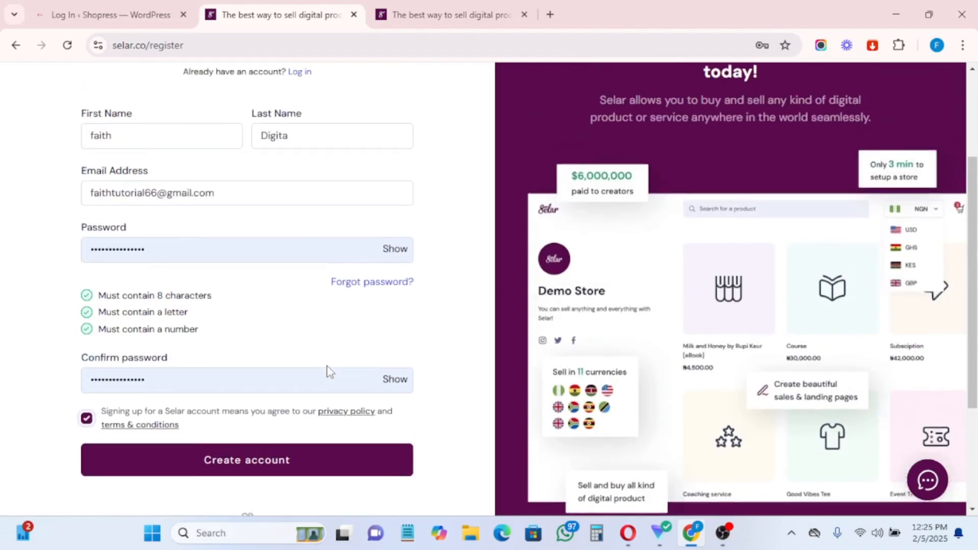
pyautogui.scroll(-2, 326, 369)
pyautogui.scroll(3, 251, 375)
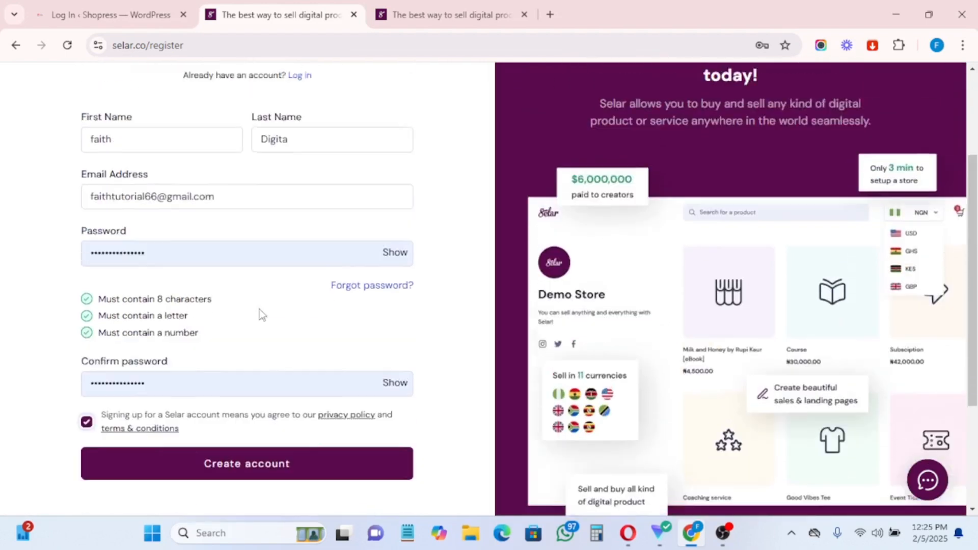
pyautogui.click(308, 217)
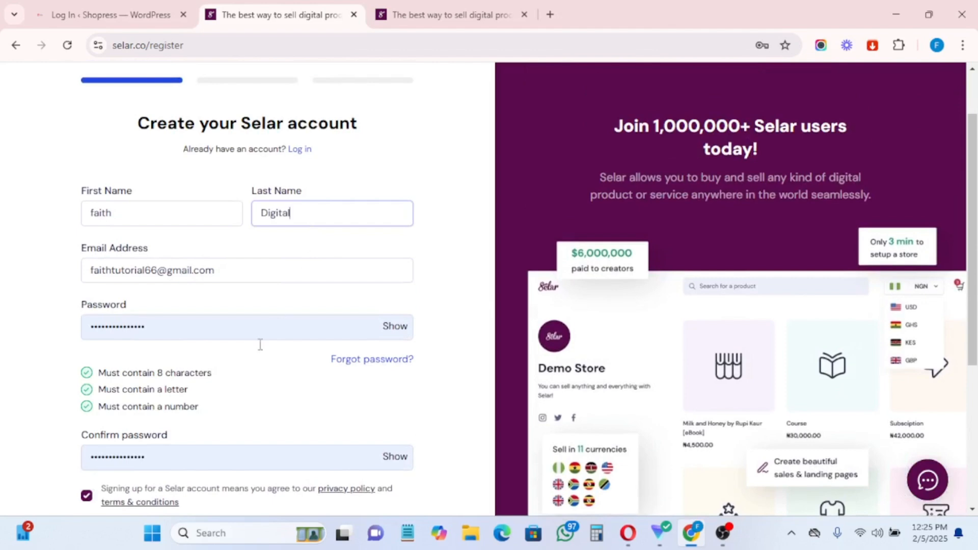
pyautogui.scroll(-5, 260, 345)
# Step: Create the account, pick the 'I'm a creator' profile, and continue to the creator dashboard
pyautogui.click(221, 288)
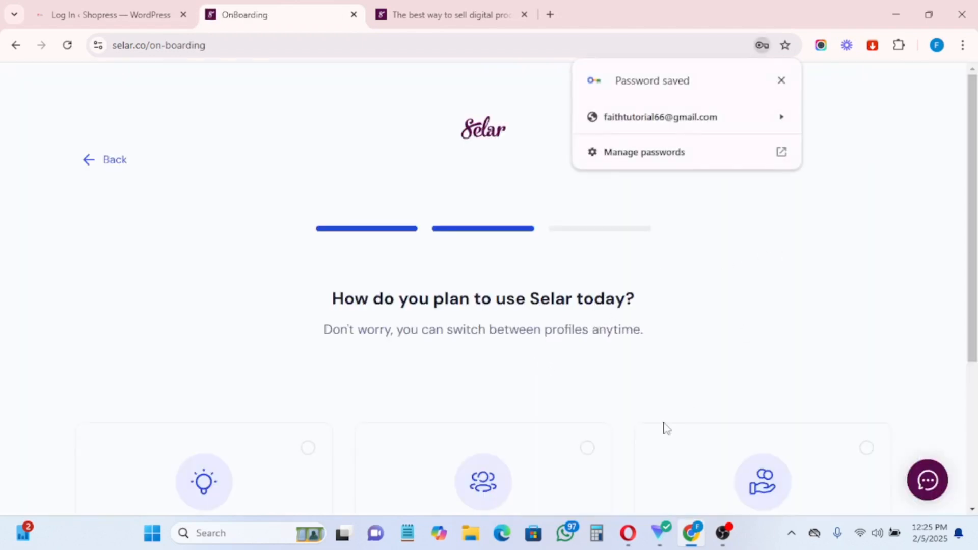
pyautogui.scroll(-4, 600, 422)
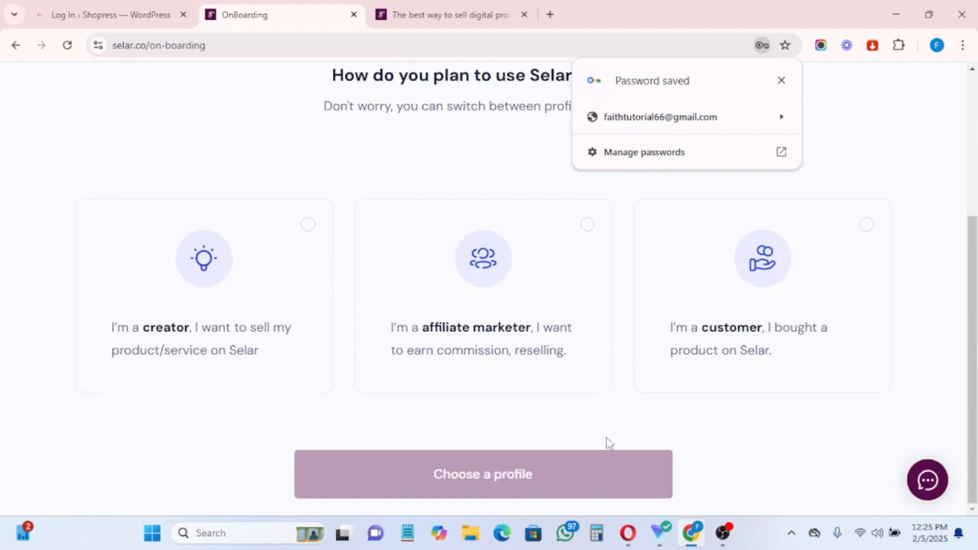
pyautogui.scroll(4, 637, 446)
pyautogui.scroll(-4, 387, 360)
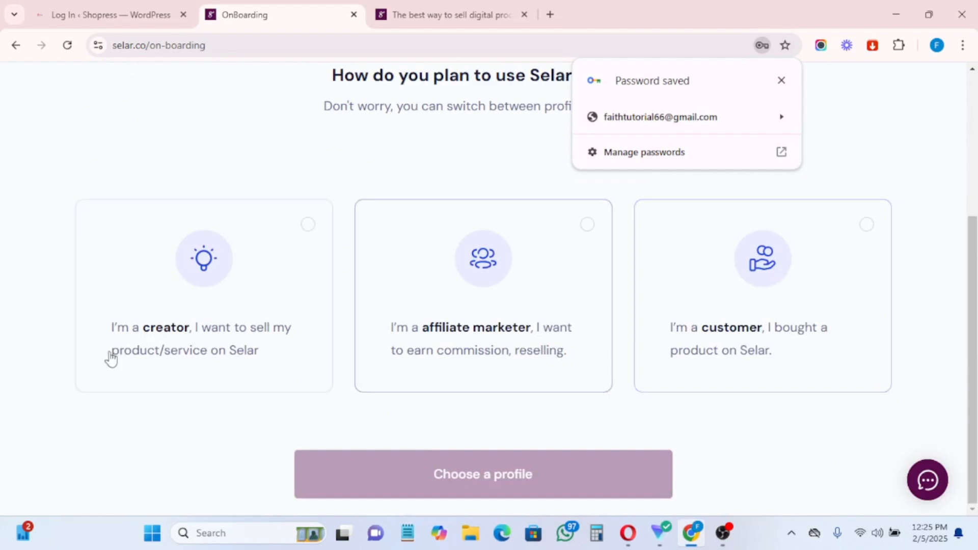
pyautogui.click(210, 326)
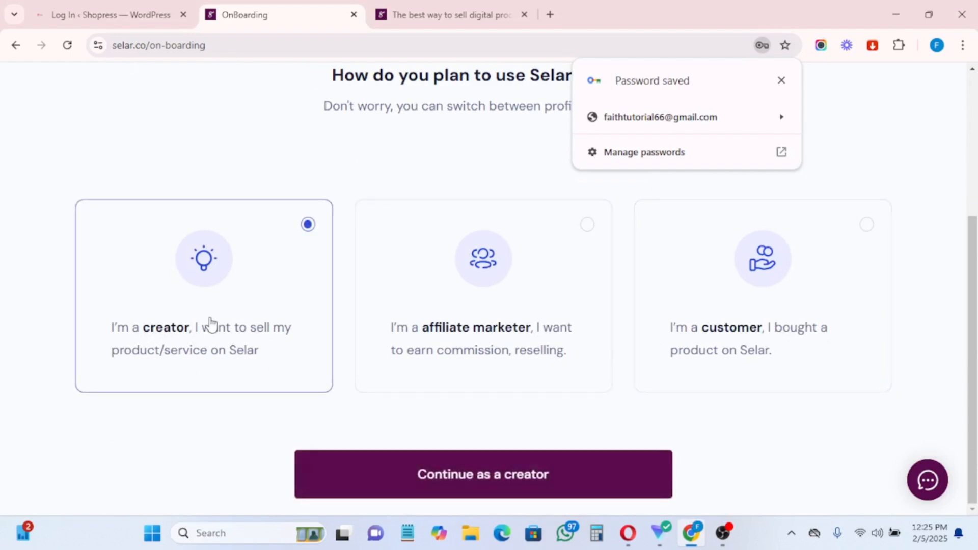
pyautogui.click(464, 481)
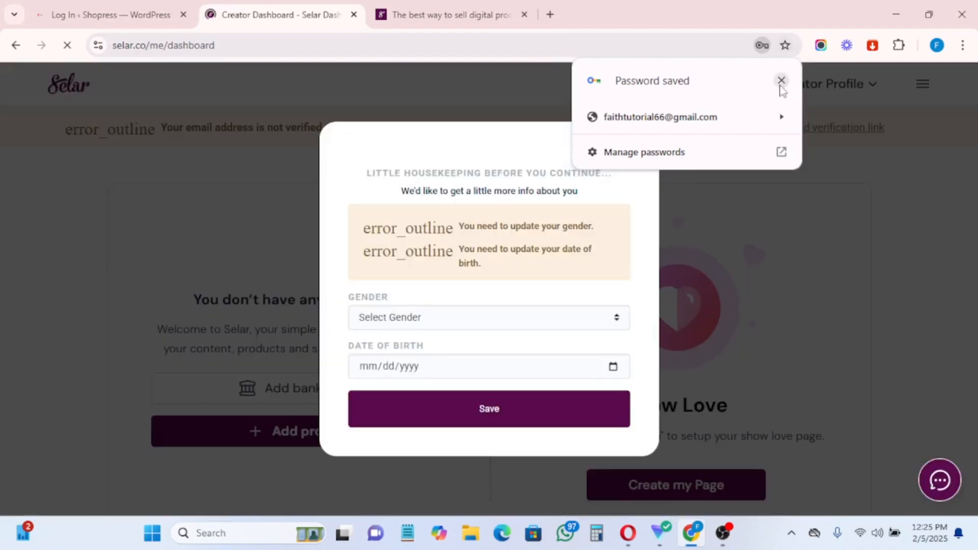
# Step: Dismiss the password-saved notice and set the profile gender to Female
pyautogui.click(782, 80)
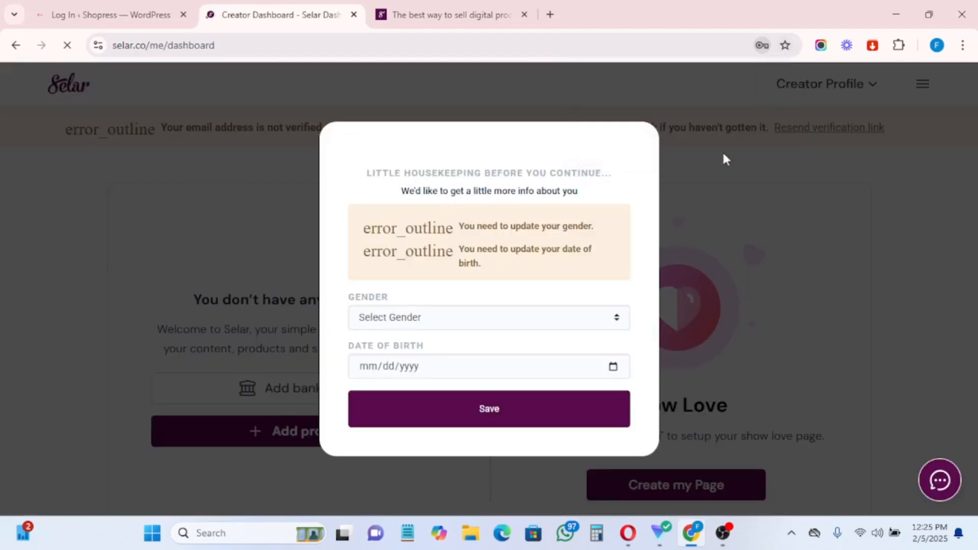
pyautogui.click(413, 318)
pyautogui.click(382, 357)
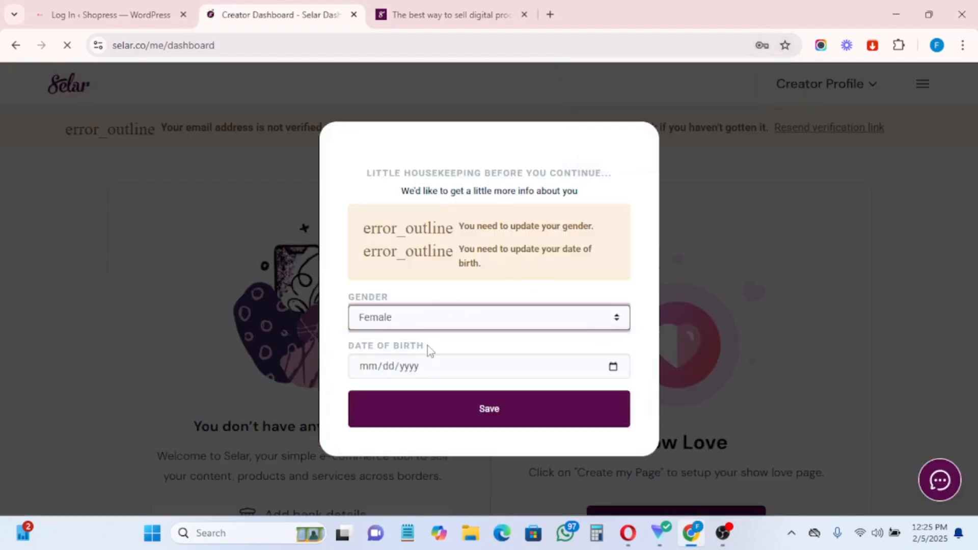
pyautogui.click(434, 372)
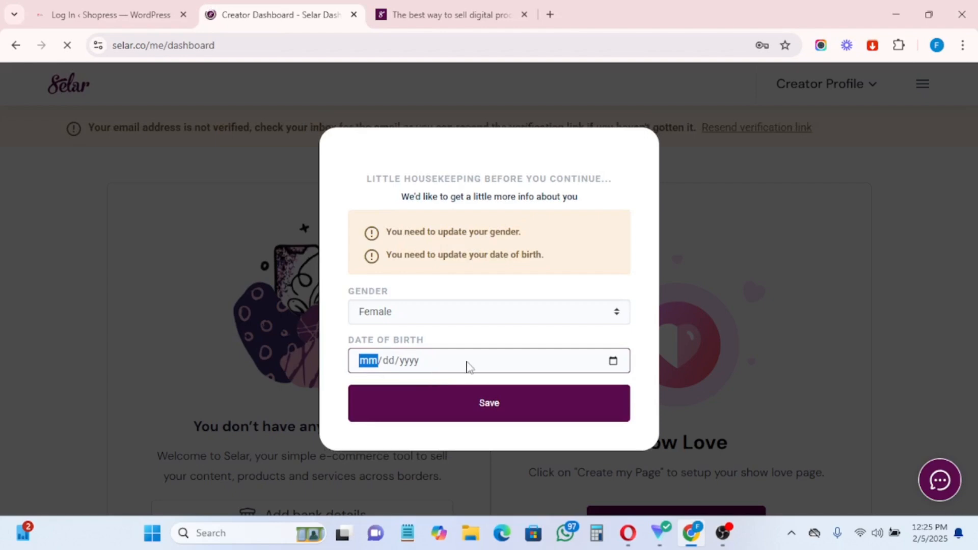
pyautogui.click(613, 362)
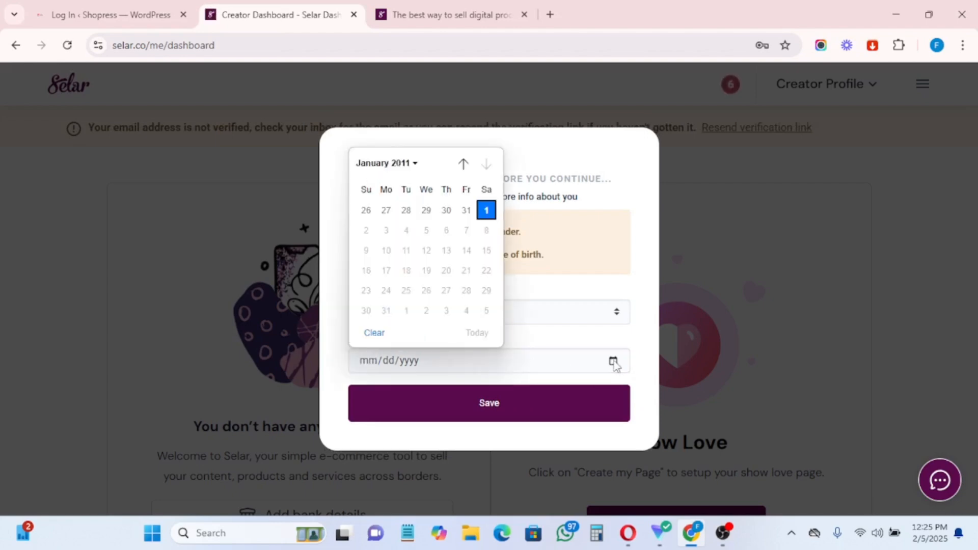
pyautogui.click(425, 362)
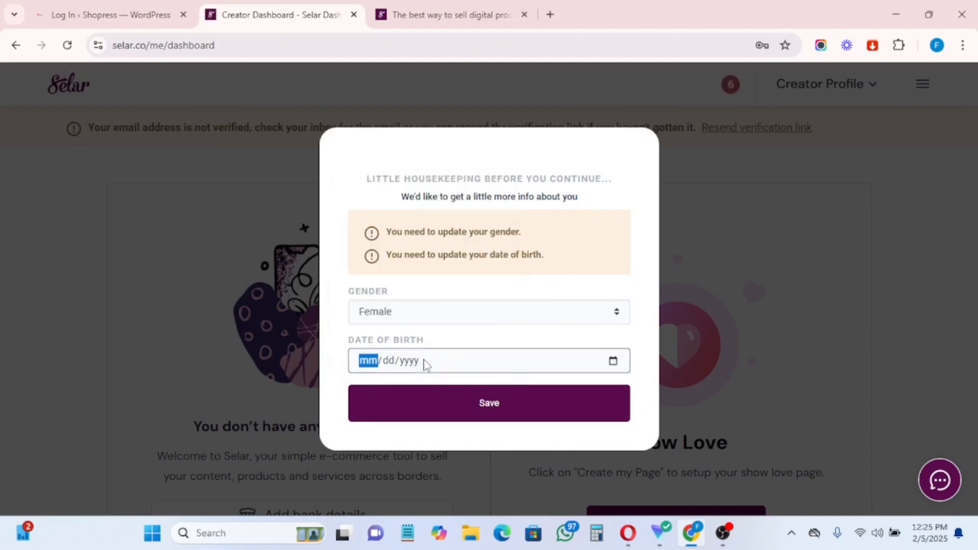
pyautogui.click(467, 402)
pyautogui.click(614, 362)
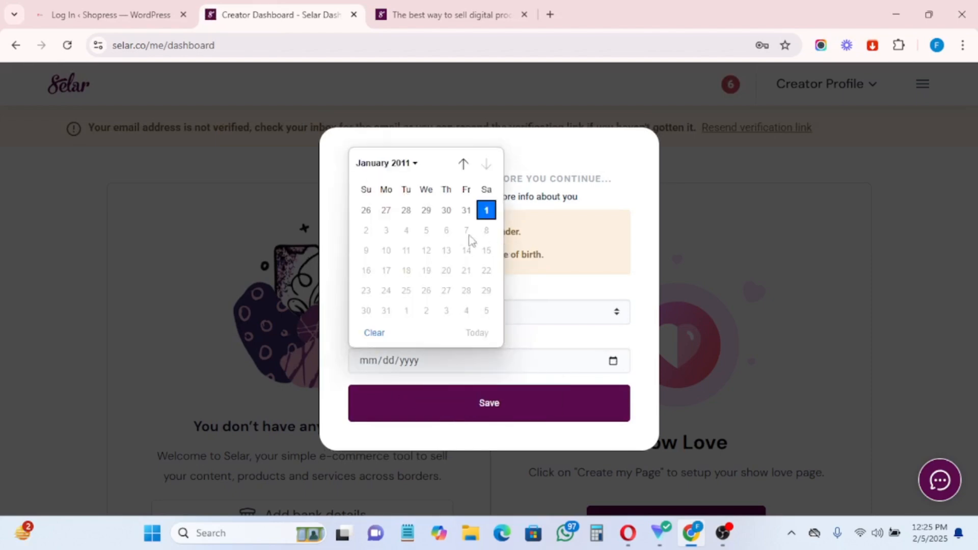
pyautogui.click(462, 164)
pyautogui.click(462, 164)
pyautogui.click(462, 164)
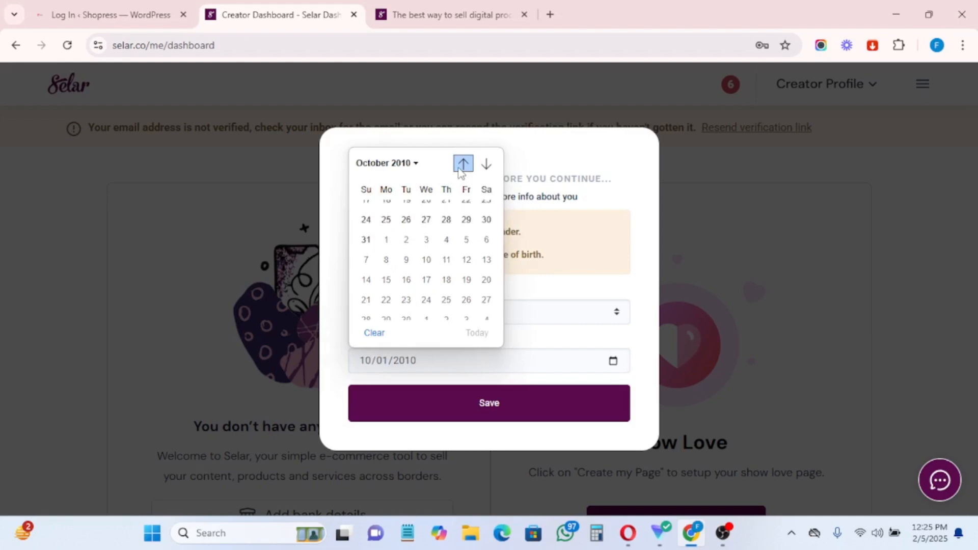
pyautogui.click(462, 164)
pyautogui.click(462, 164)
pyautogui.doubleClick(462, 164)
pyautogui.doubleClick(462, 164)
pyautogui.click(462, 164)
pyautogui.doubleClick(462, 164)
pyautogui.click(462, 164)
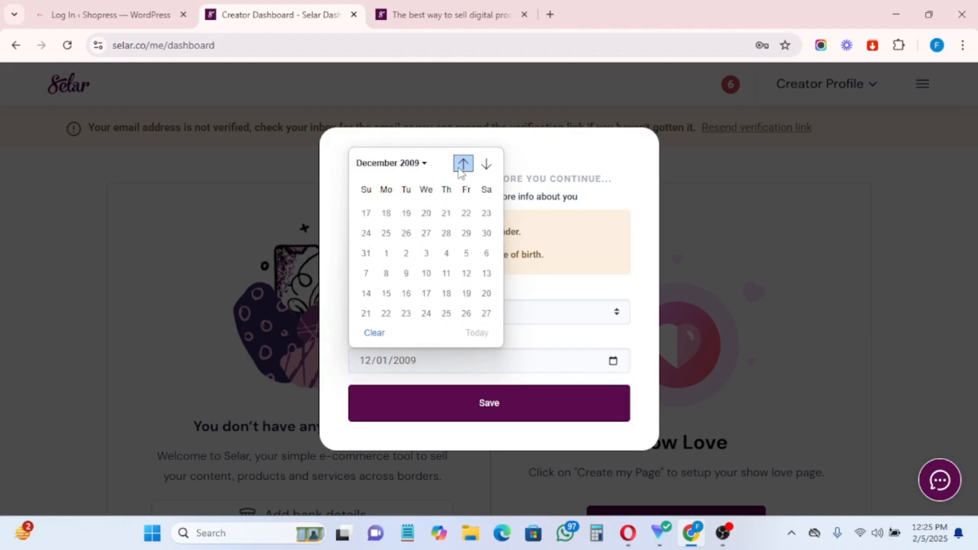
pyautogui.click(462, 164)
pyautogui.doubleClick(462, 164)
pyautogui.doubleClick(462, 164)
pyautogui.tripleClick(462, 164)
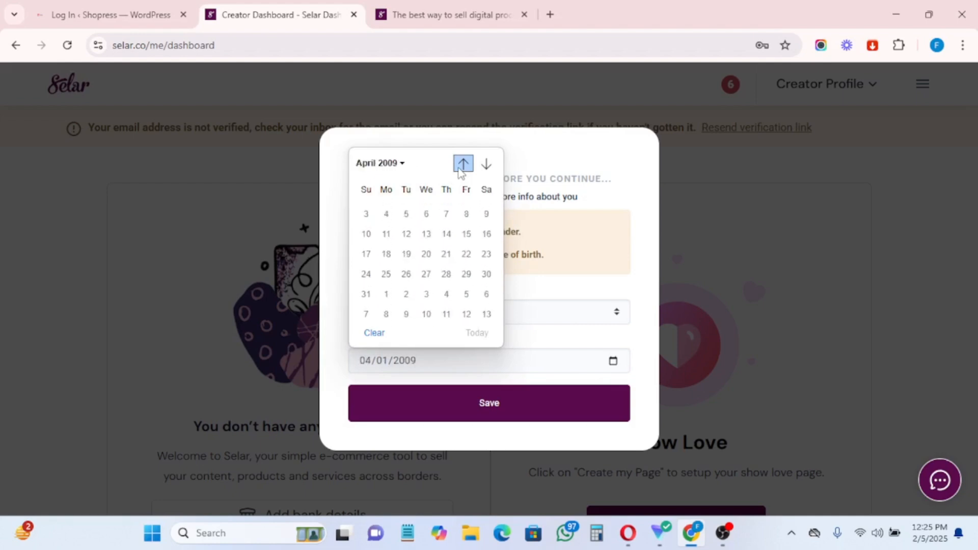
pyautogui.doubleClick(463, 164)
pyautogui.click(459, 169)
pyautogui.tripleClick(459, 169)
pyautogui.doubleClick(459, 169)
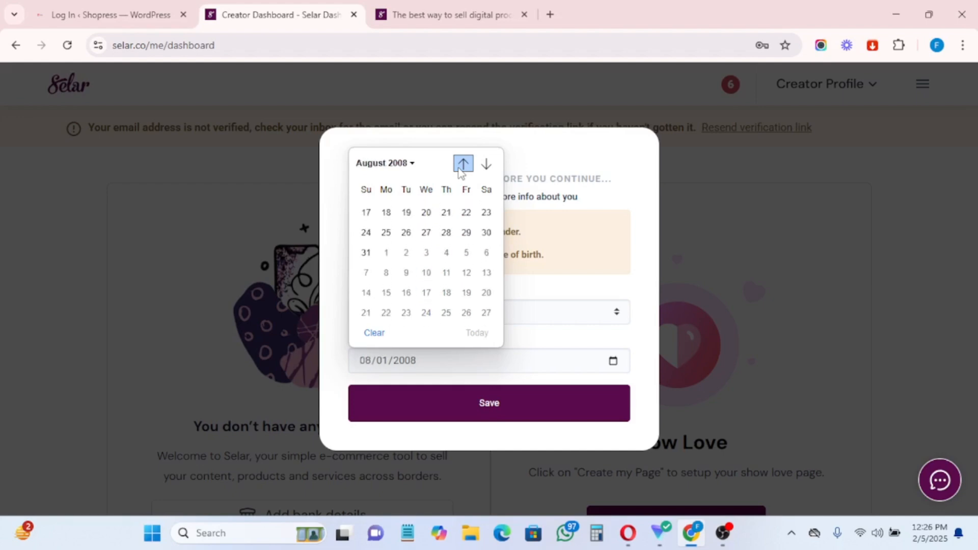
pyautogui.doubleClick(459, 169)
pyautogui.doubleClick(462, 164)
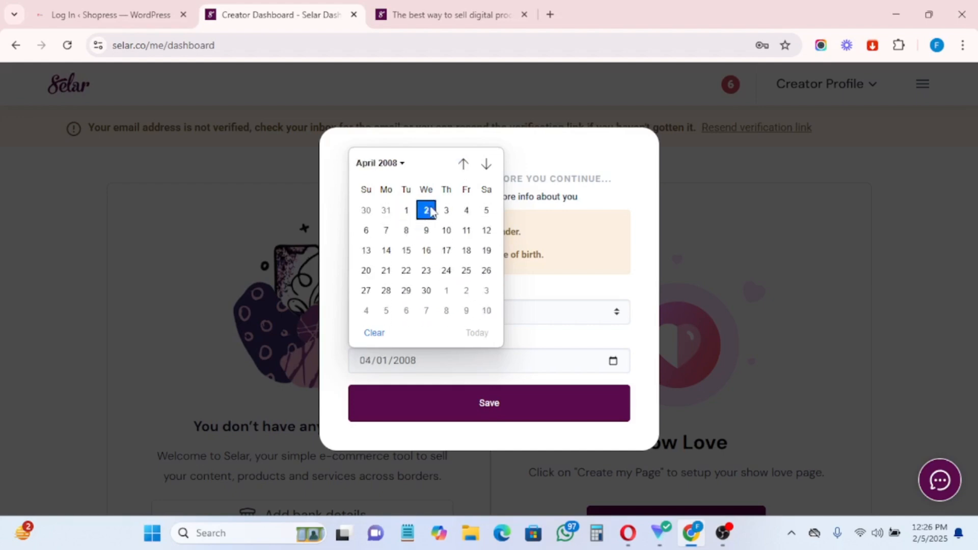
pyautogui.click(426, 209)
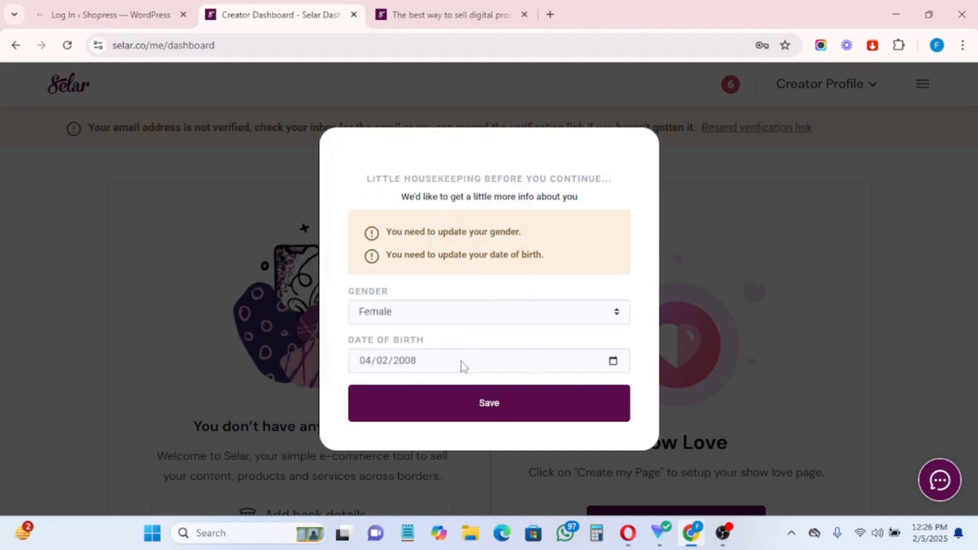
pyautogui.click(473, 408)
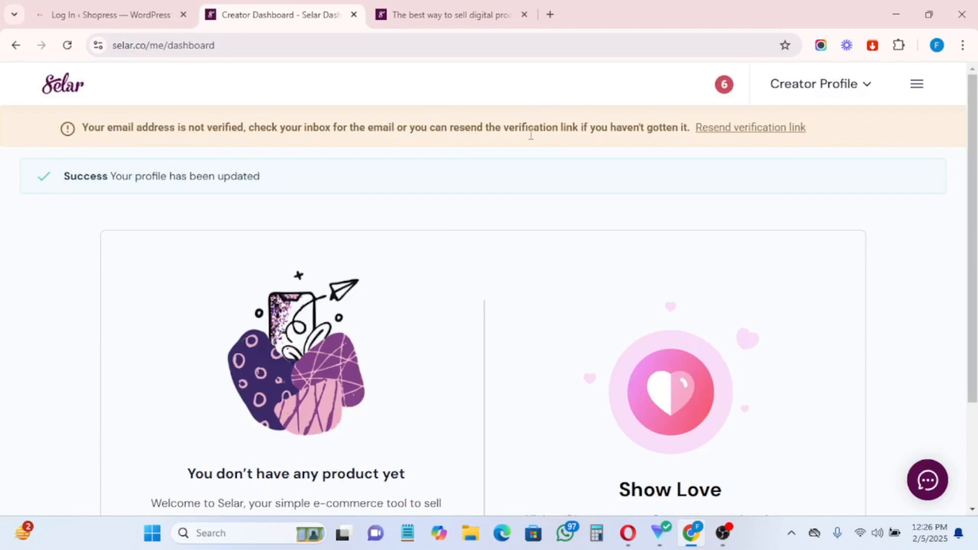
# Step: Open Selar's 'Verify your email address' message in Gmail and confirm the email
pyautogui.click(550, 16)
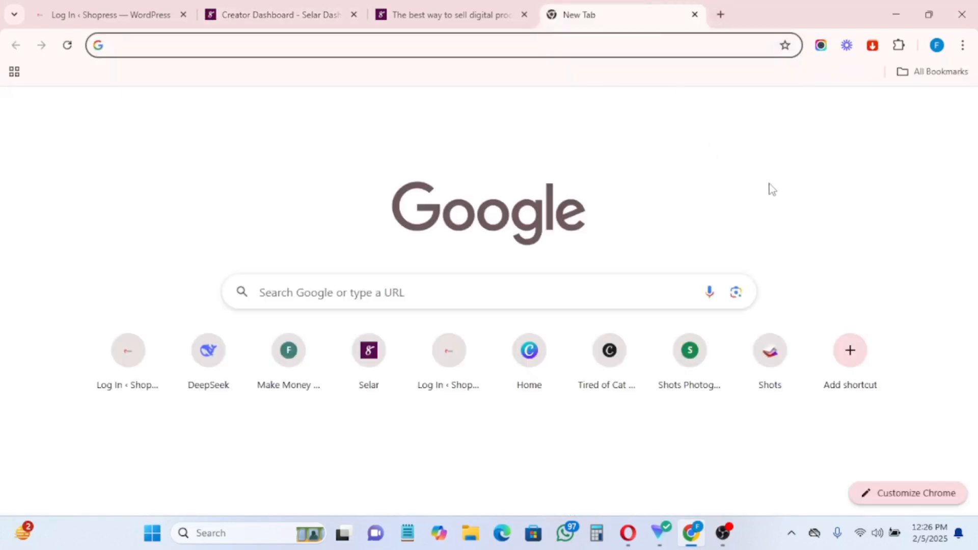
pyautogui.click(814, 116)
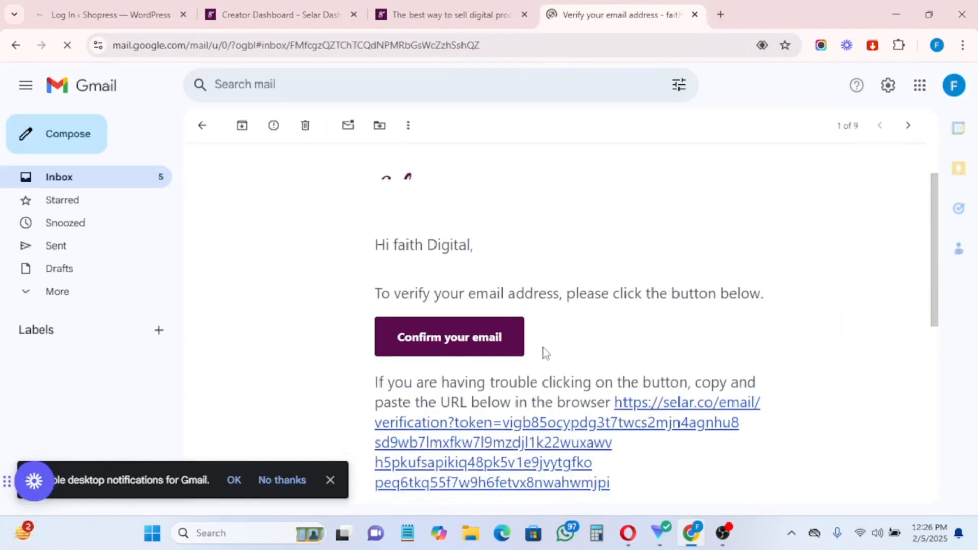
pyautogui.scroll(-1, 543, 352)
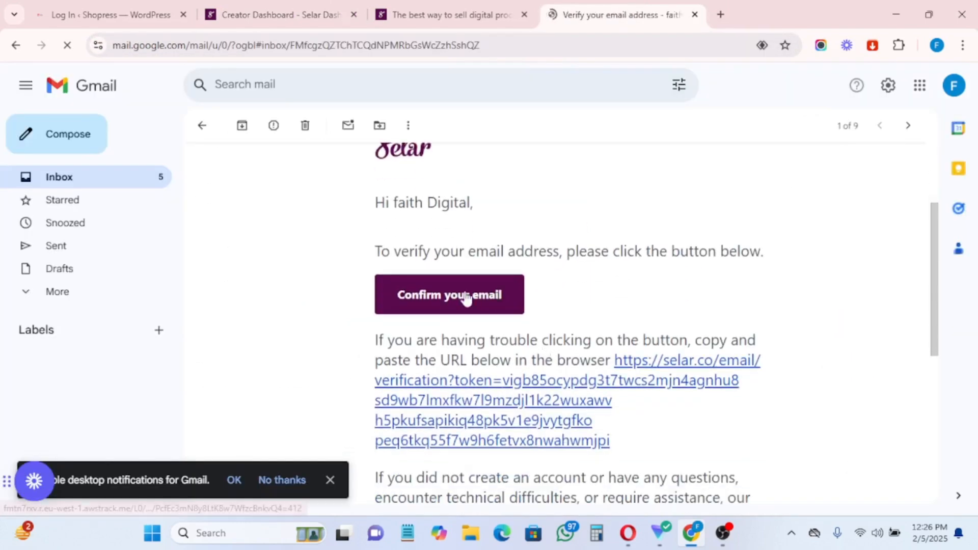
pyautogui.click(432, 299)
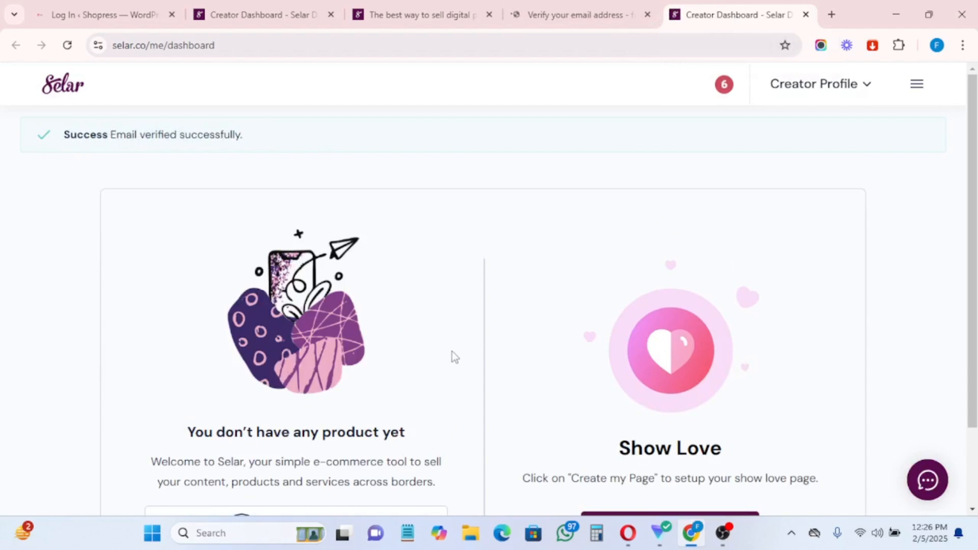
# Step: Start adding payout bank details and choose Access Bank
pyautogui.scroll(-2, 452, 351)
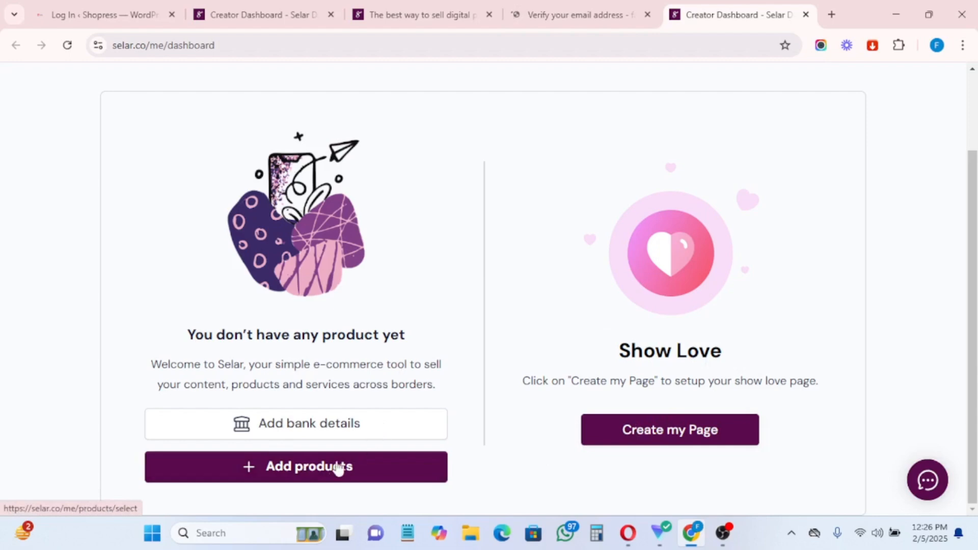
pyautogui.click(284, 424)
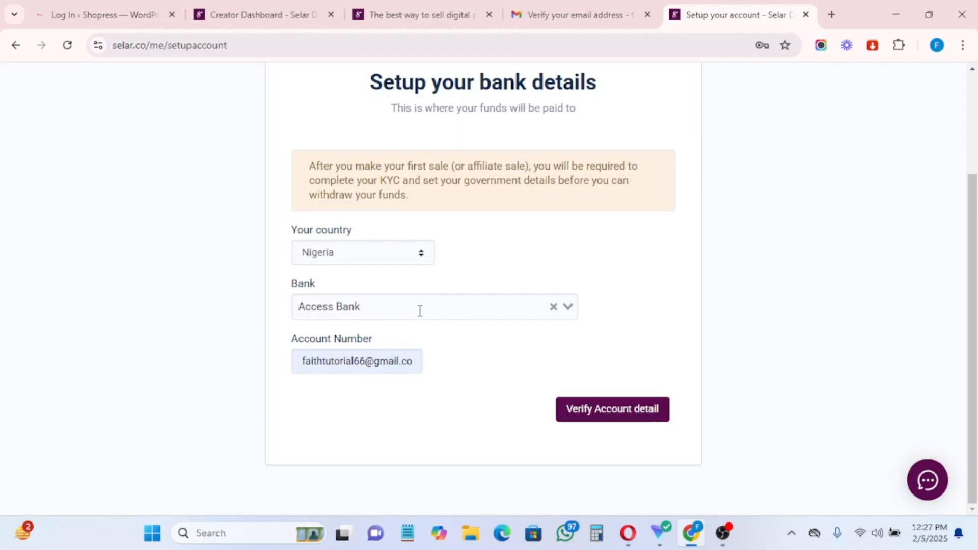
pyautogui.click(420, 311)
pyautogui.click(344, 431)
# Step: Enter the bank account number, verify it, and save the payout details
pyautogui.tripleClick(360, 363)
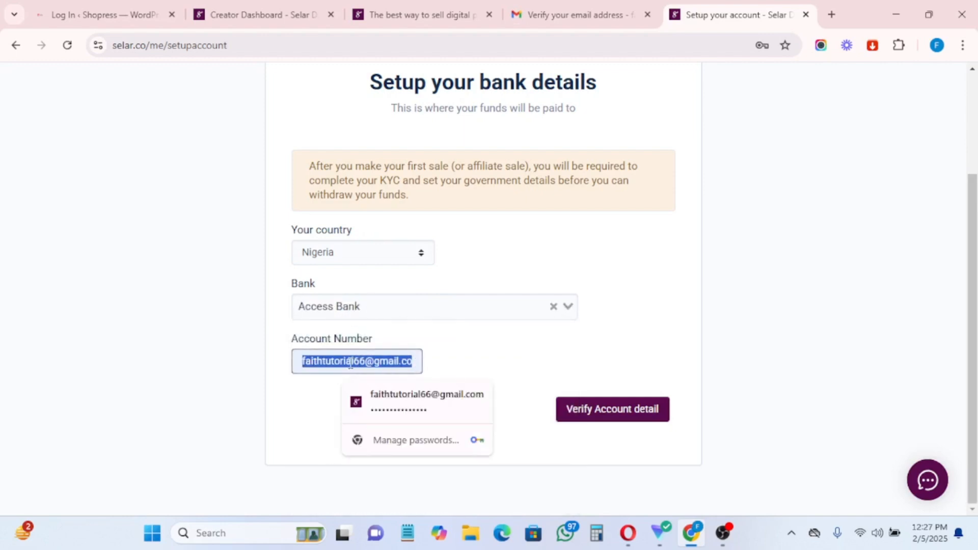
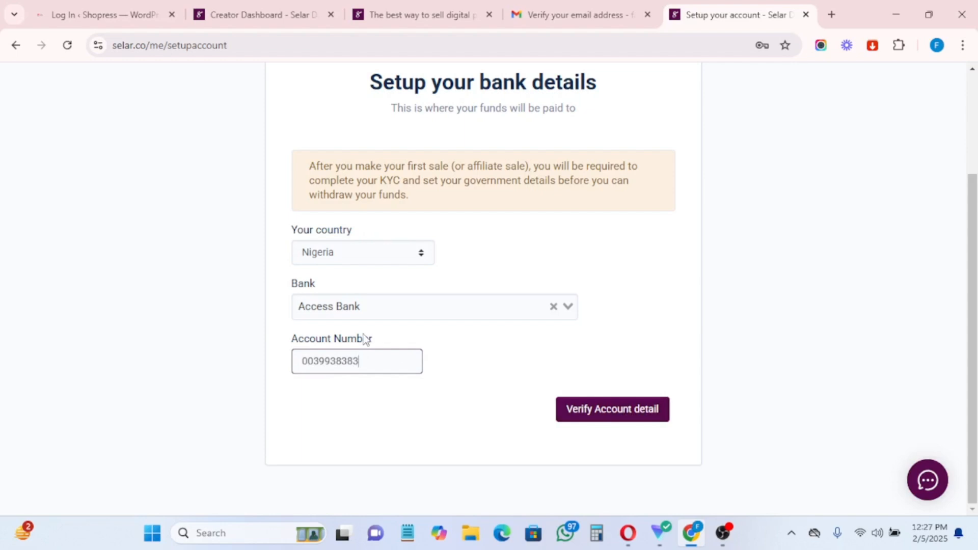
pyautogui.hotkey('ctrl', 'a')
pyautogui.press('BackSpace')
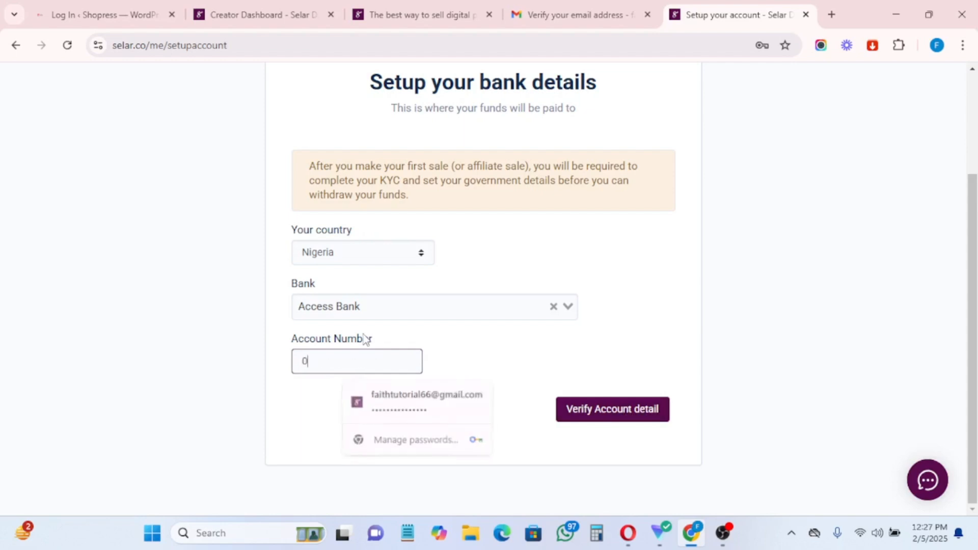
pyautogui.click(602, 427)
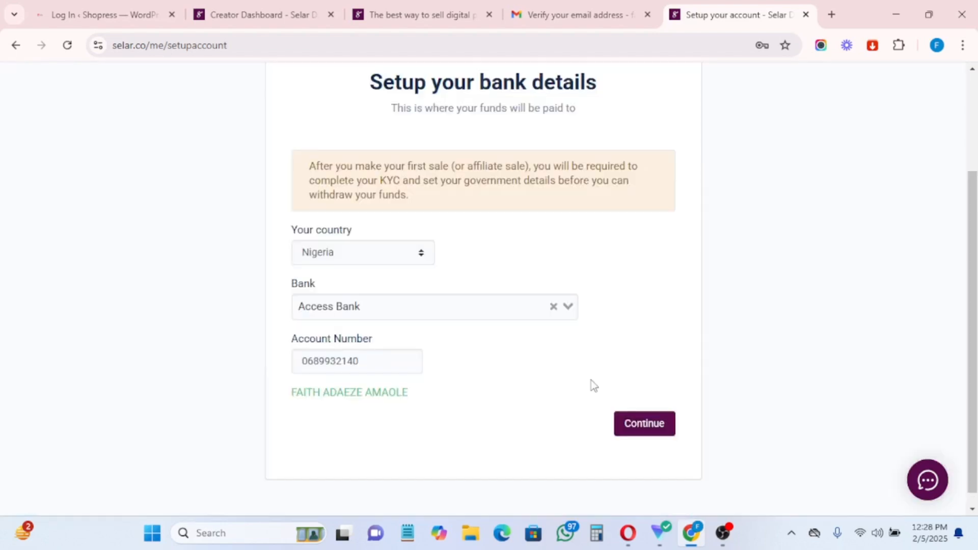
pyautogui.click(644, 426)
pyautogui.click(564, 149)
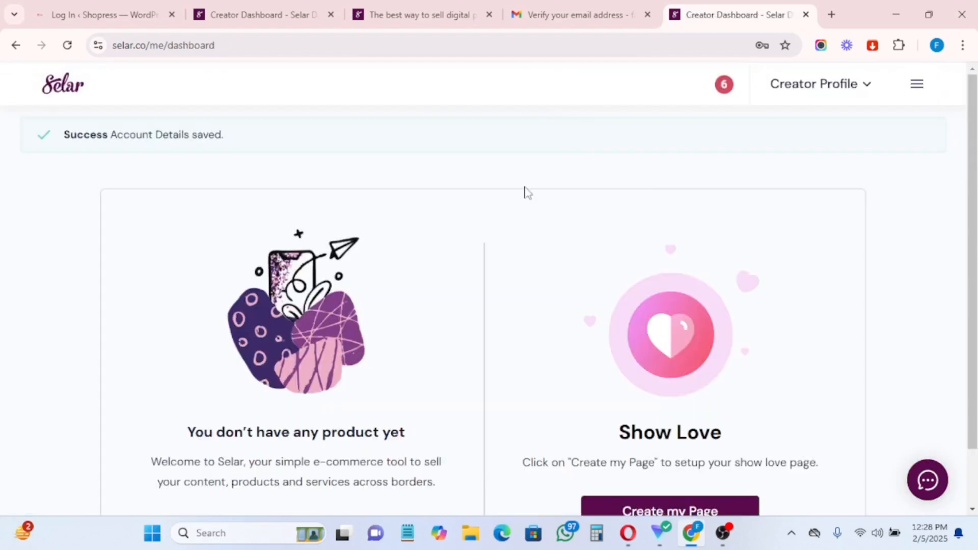
# Step: Add a new product, review the product types, and choose Digital Product
pyautogui.scroll(-1, 379, 312)
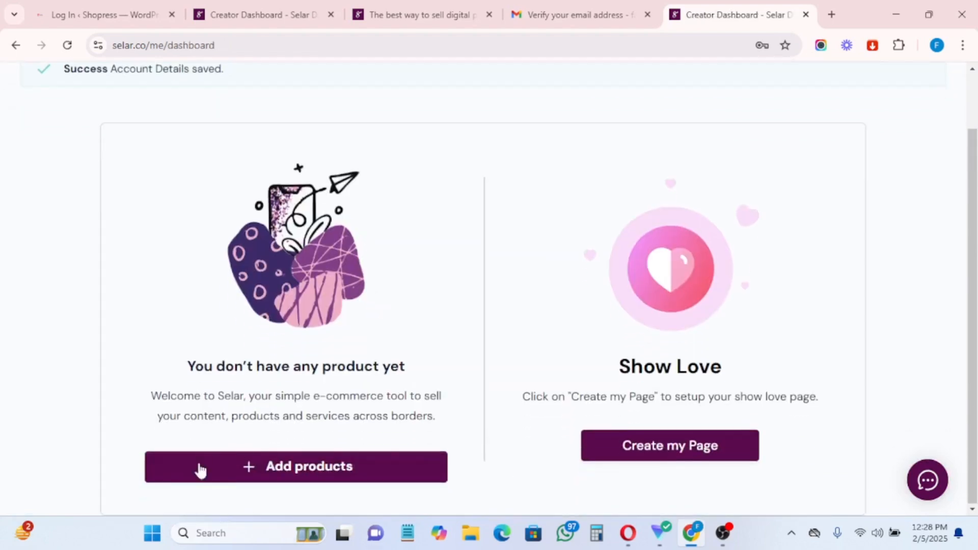
pyautogui.click(298, 470)
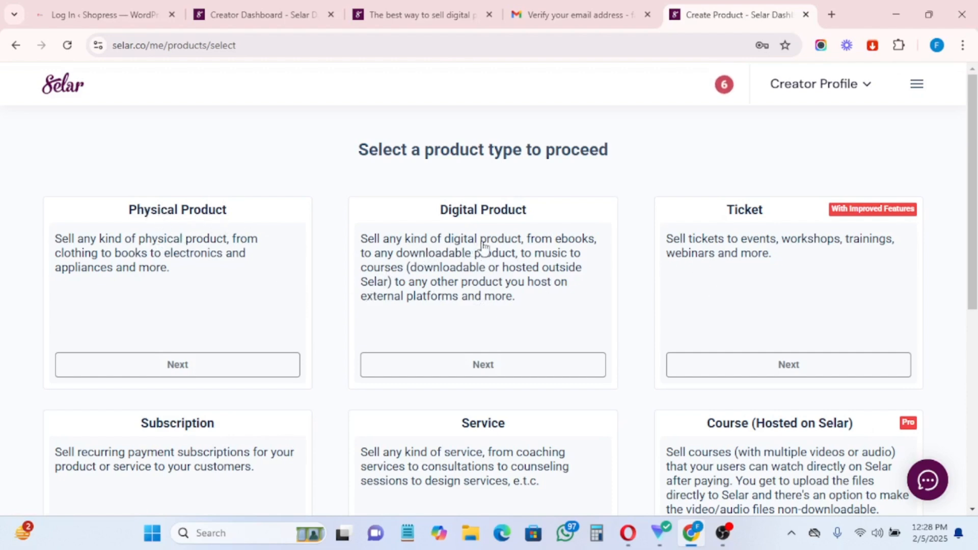
pyautogui.scroll(-4, 721, 364)
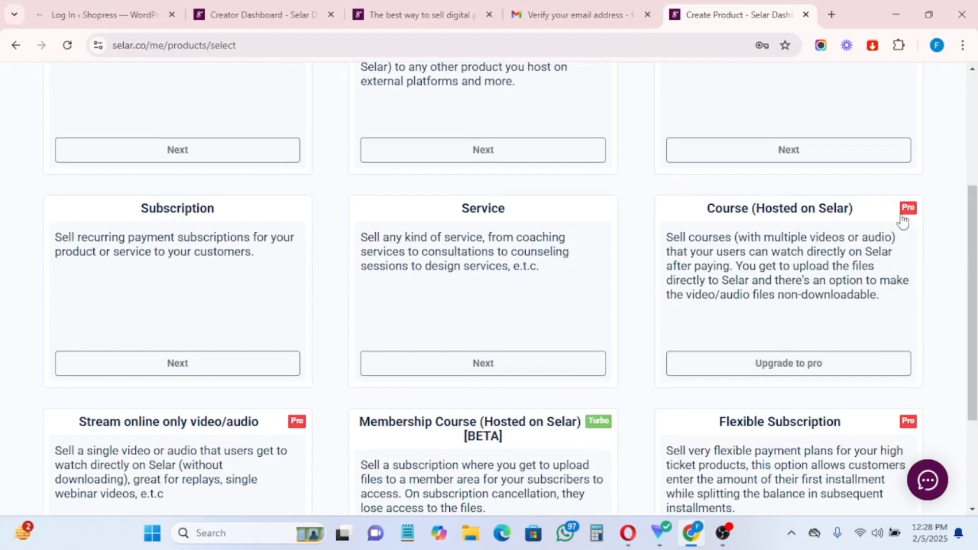
pyautogui.scroll(-3, 826, 356)
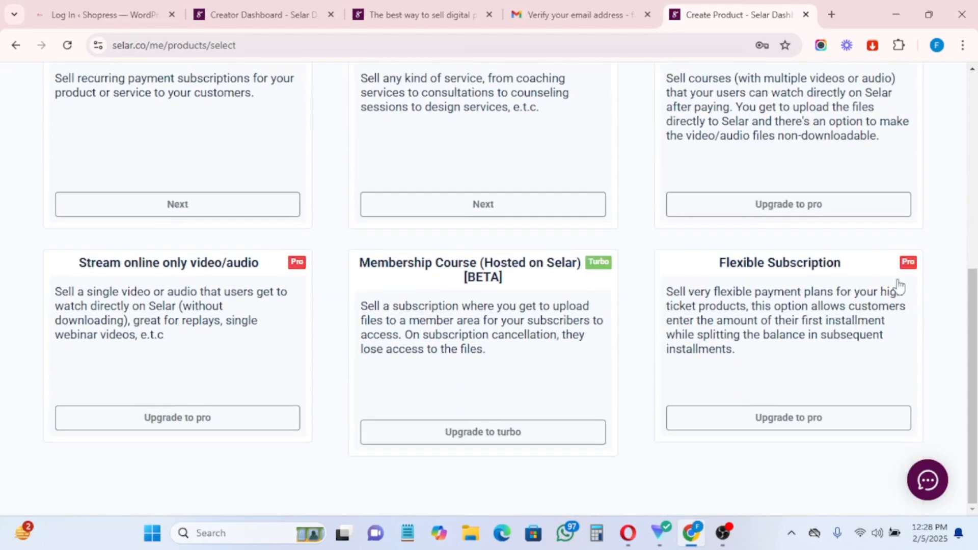
pyautogui.scroll(3, 262, 332)
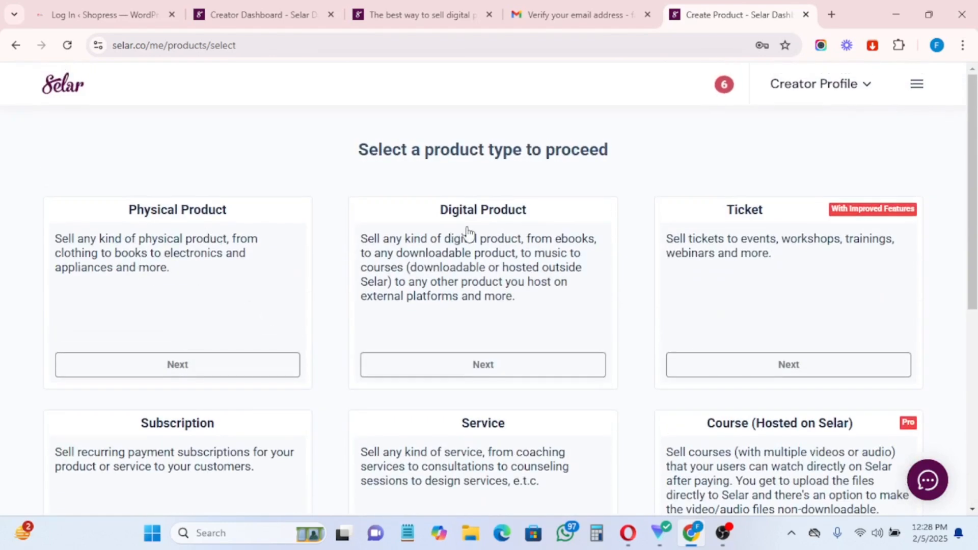
pyautogui.scroll(-3, 194, 469)
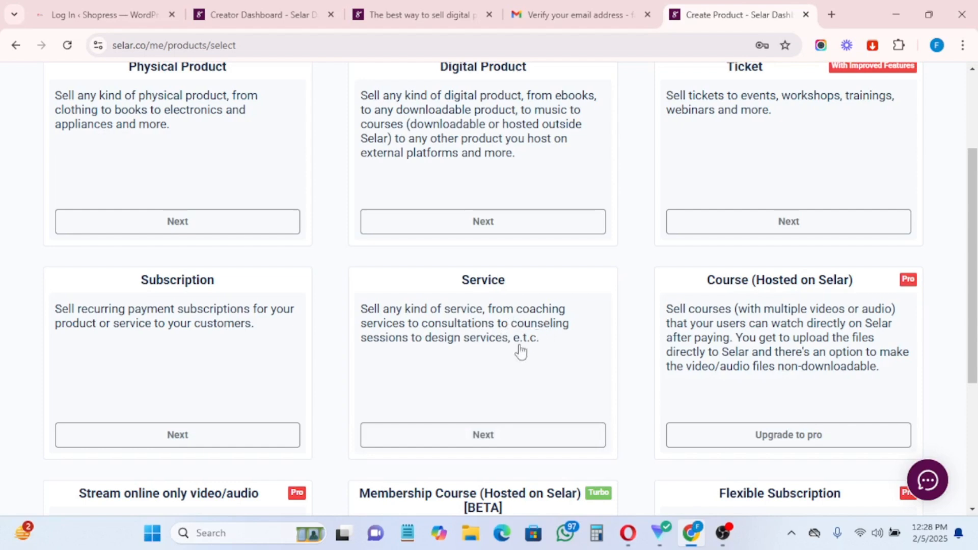
pyautogui.scroll(3, 485, 402)
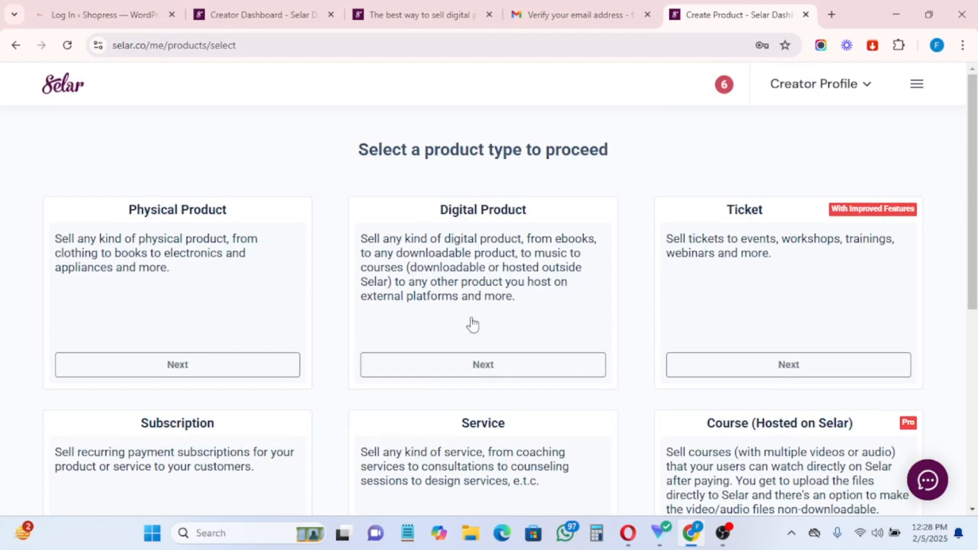
pyautogui.click(460, 367)
# Step: Close the Gmail verification tab and open a fresh browser tab beside the product form
pyautogui.scroll(-2, 287, 352)
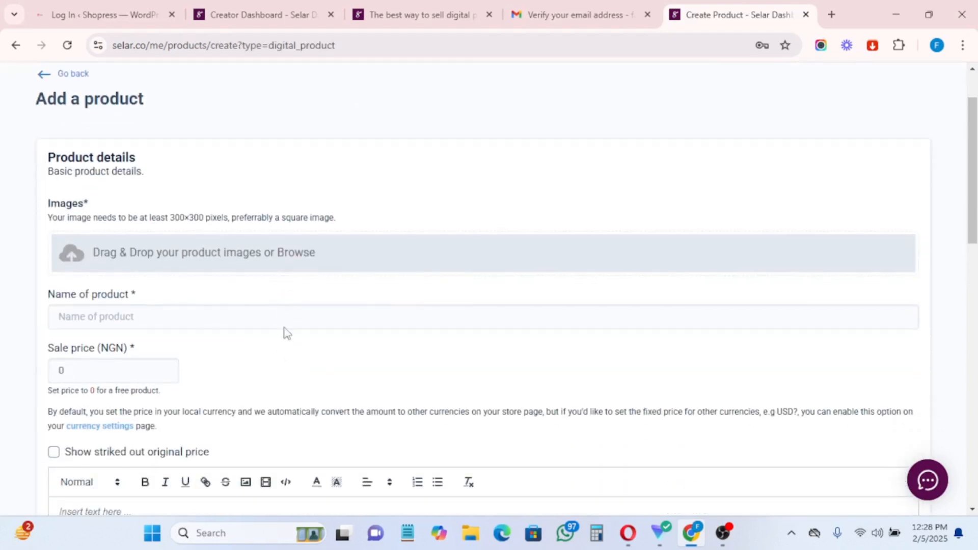
pyautogui.scroll(-4, 210, 298)
pyautogui.scroll(6, 210, 298)
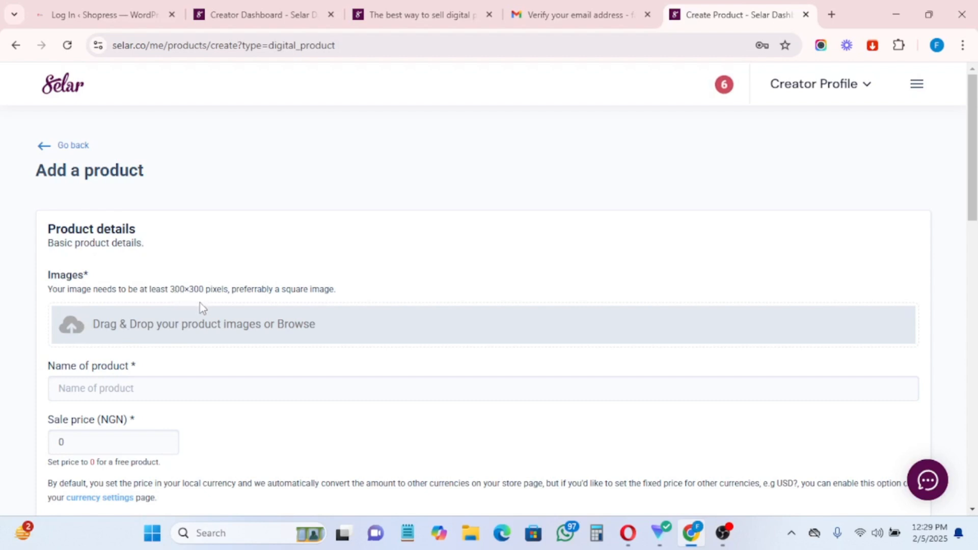
pyautogui.click(647, 14)
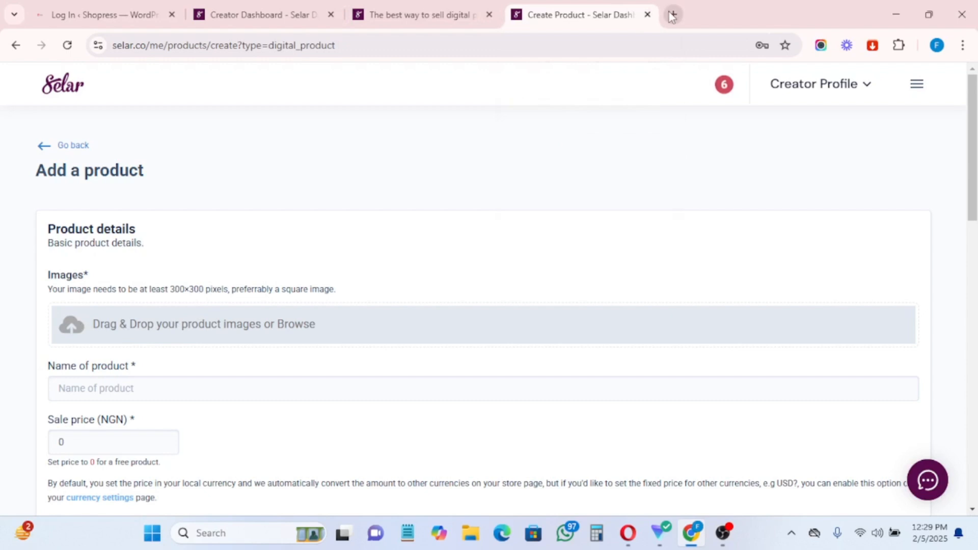
pyautogui.click(673, 15)
# Step: Go to canva.com, start a custom-size design, and check Selar's 300×300 px image requirement
pyautogui.write('c')
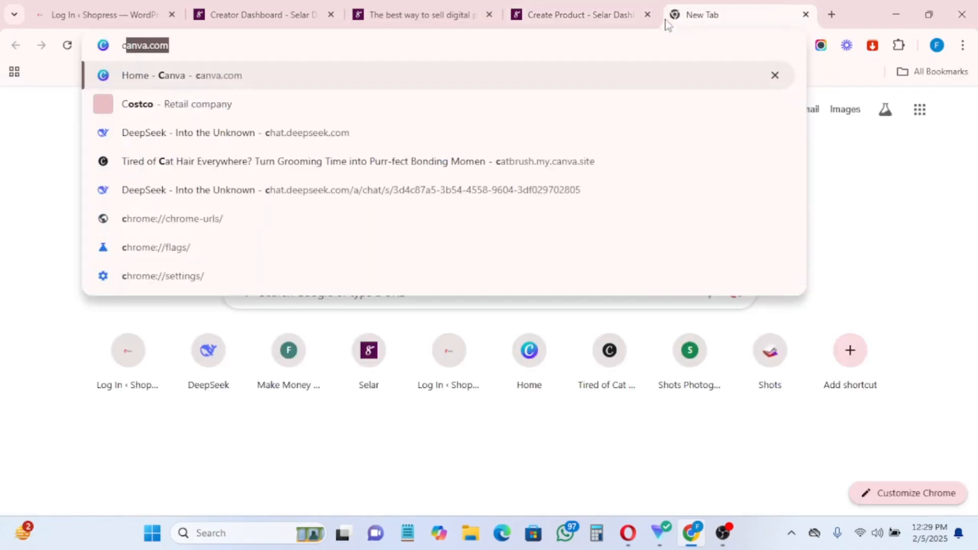
pyautogui.press('Return')
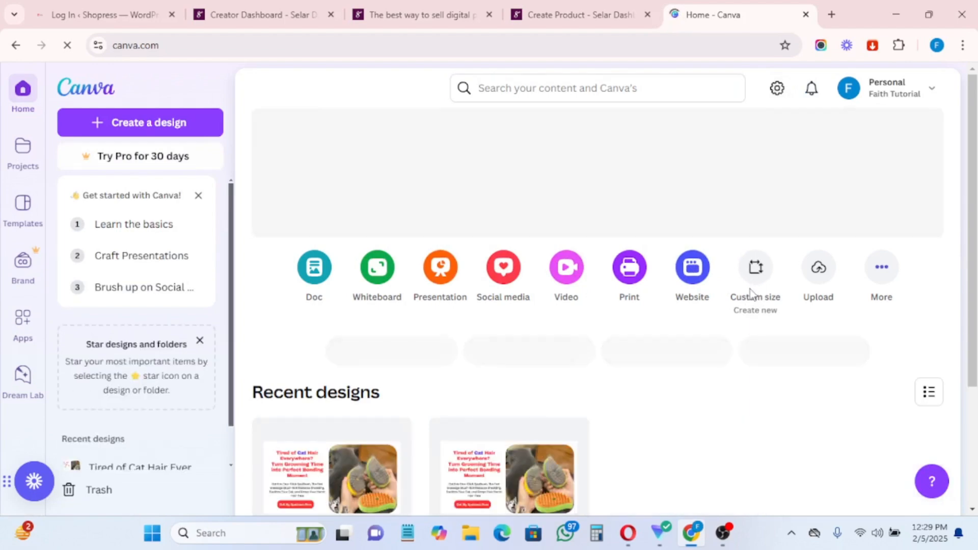
pyautogui.click(751, 293)
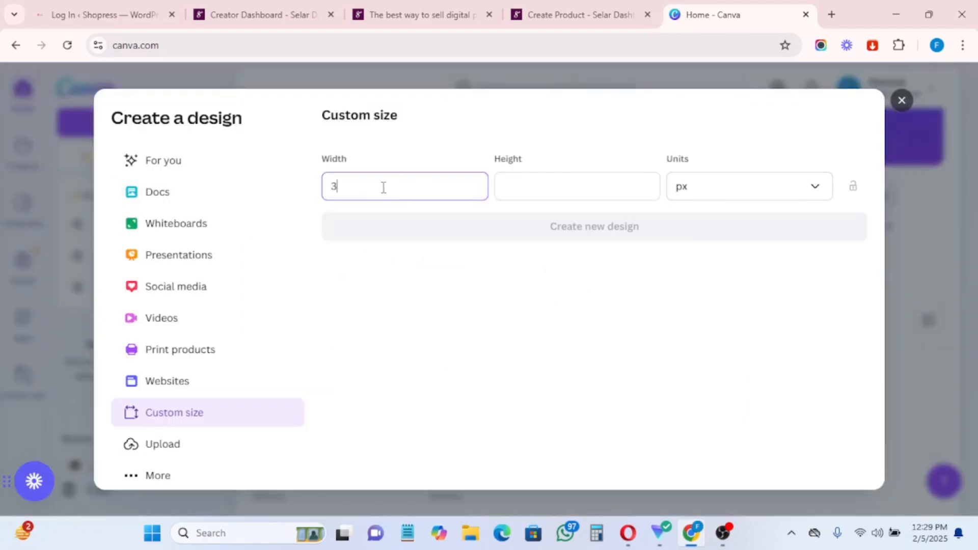
pyautogui.click(559, 11)
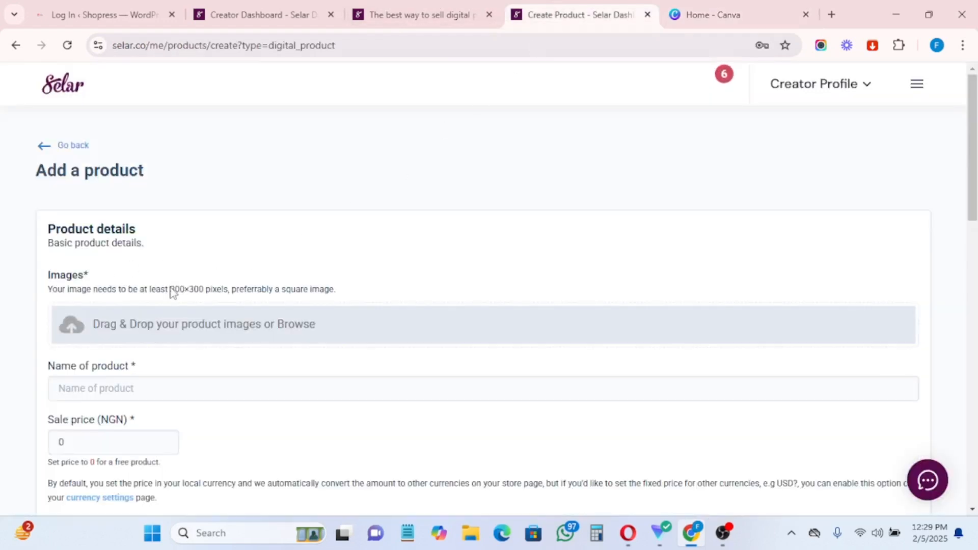
pyautogui.moveTo(162, 290); pyautogui.dragTo(230, 298)
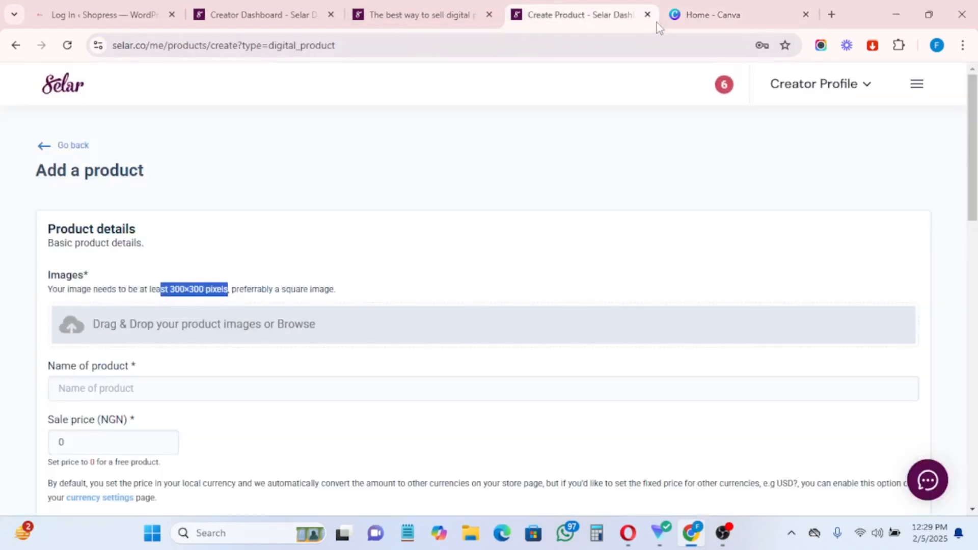
pyautogui.click(686, 13)
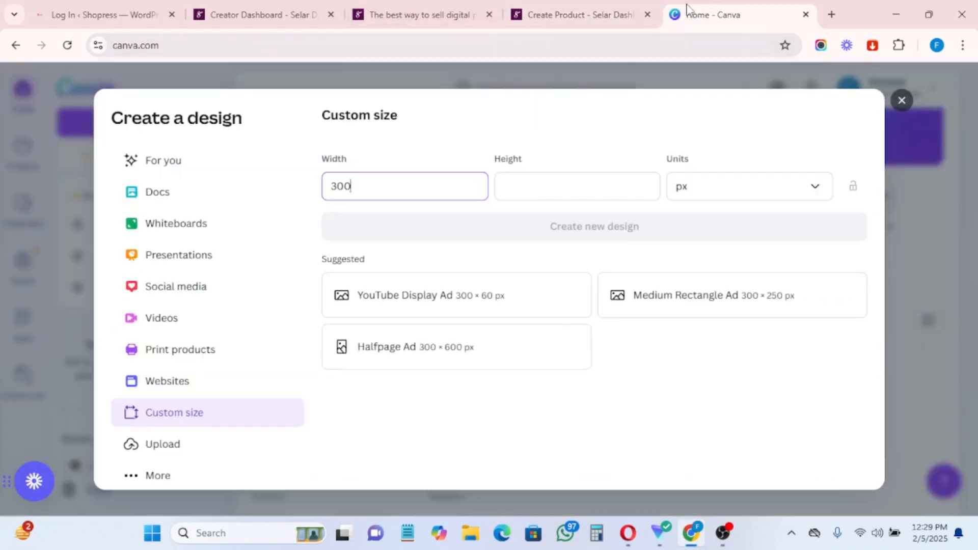
# Step: Set the height to 300 and create the 300 × 300 px design
pyautogui.click(549, 193)
pyautogui.write('300')
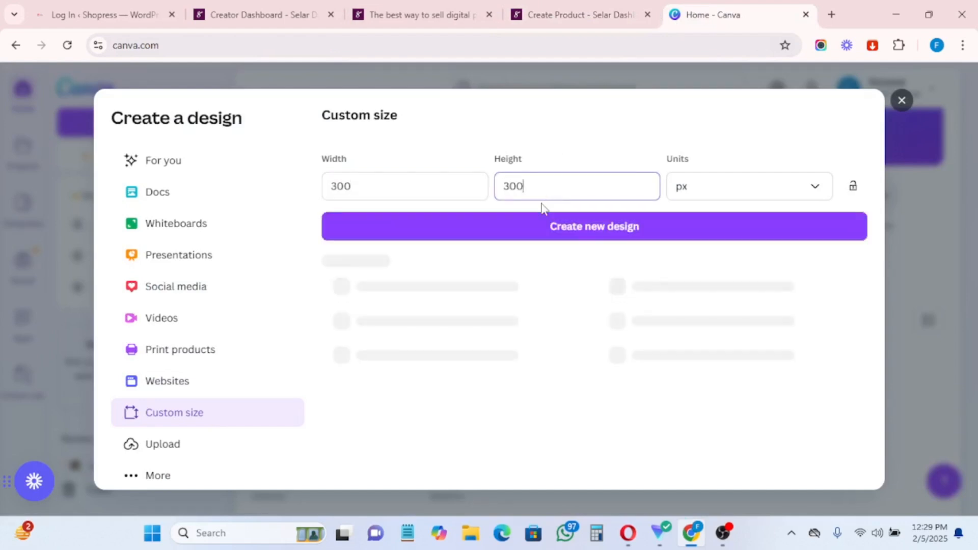
pyautogui.click(586, 230)
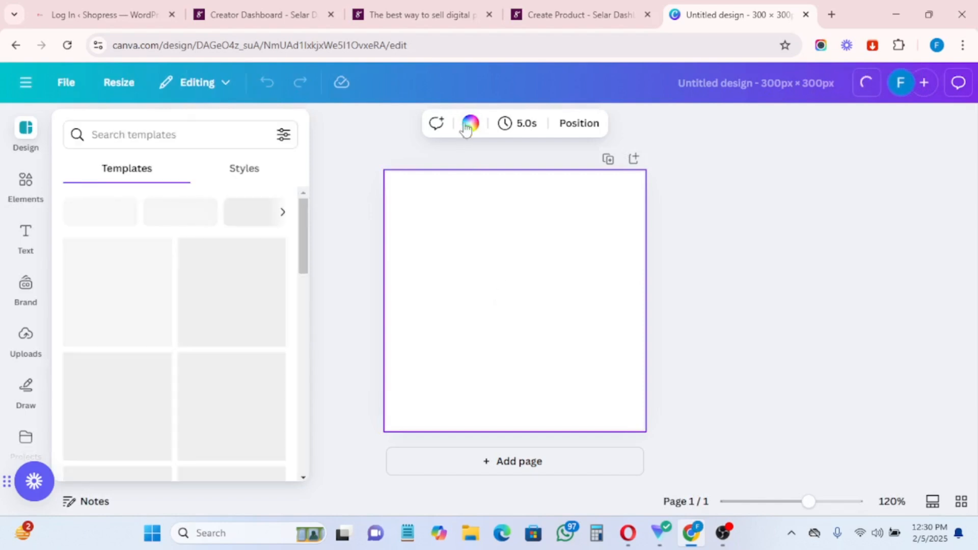
# Step: Make the design's page background purple
pyautogui.click(469, 124)
pyautogui.scroll(-3, 240, 372)
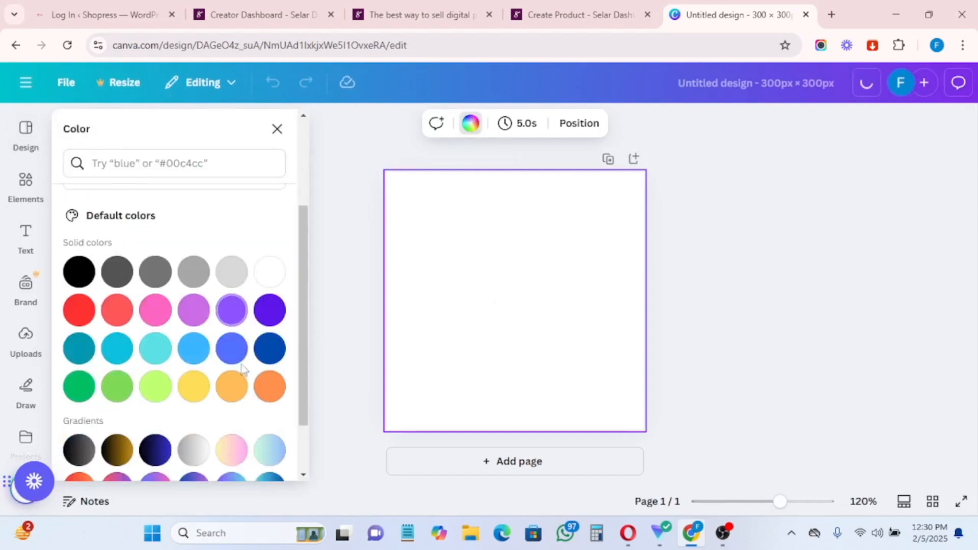
pyautogui.click(274, 321)
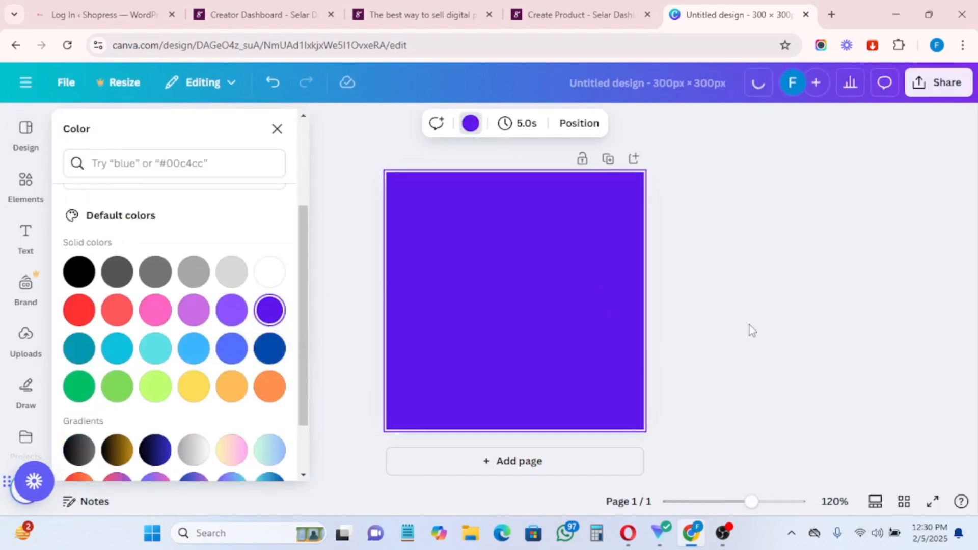
# Step: Upload the ebook mockup image from the computer and add it to the page
pyautogui.click(25, 343)
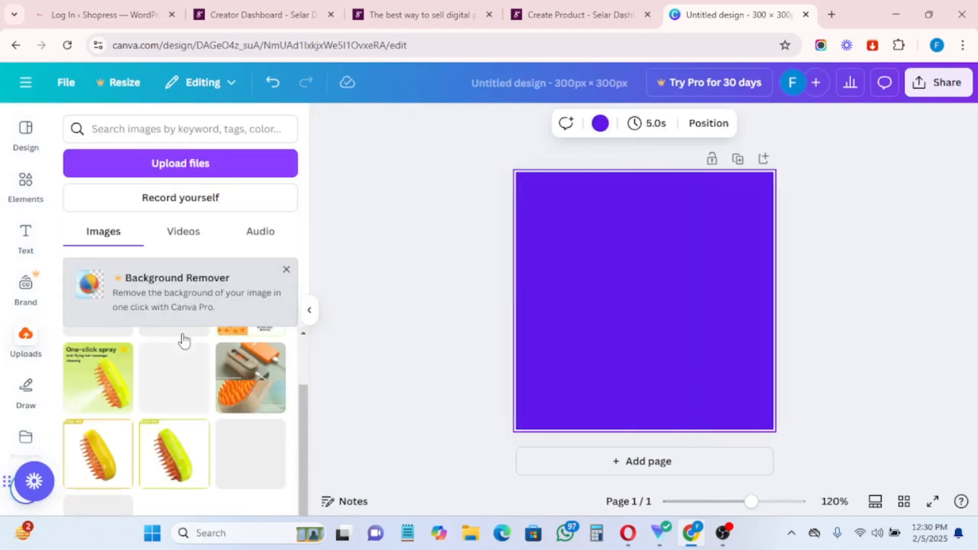
pyautogui.scroll(-2, 183, 340)
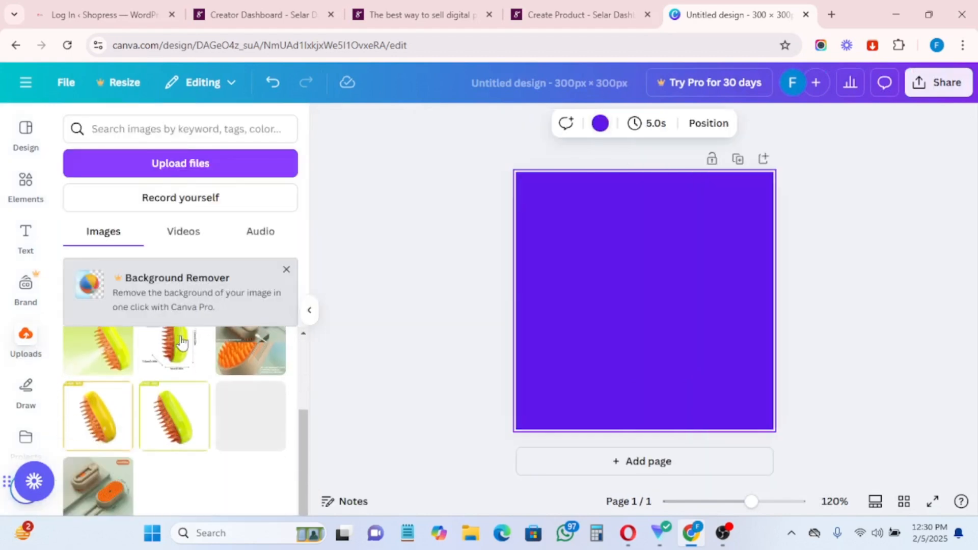
pyautogui.click(168, 164)
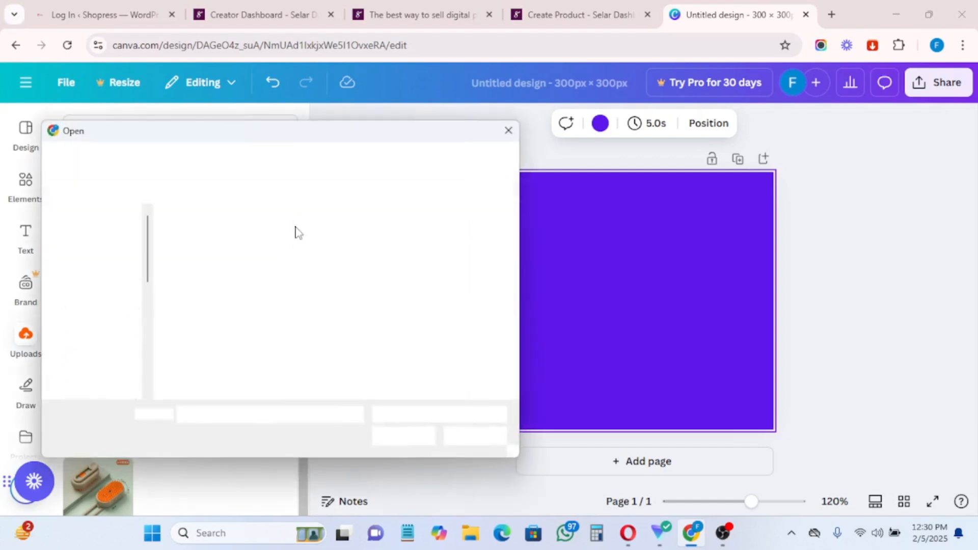
pyautogui.scroll(-2, 285, 277)
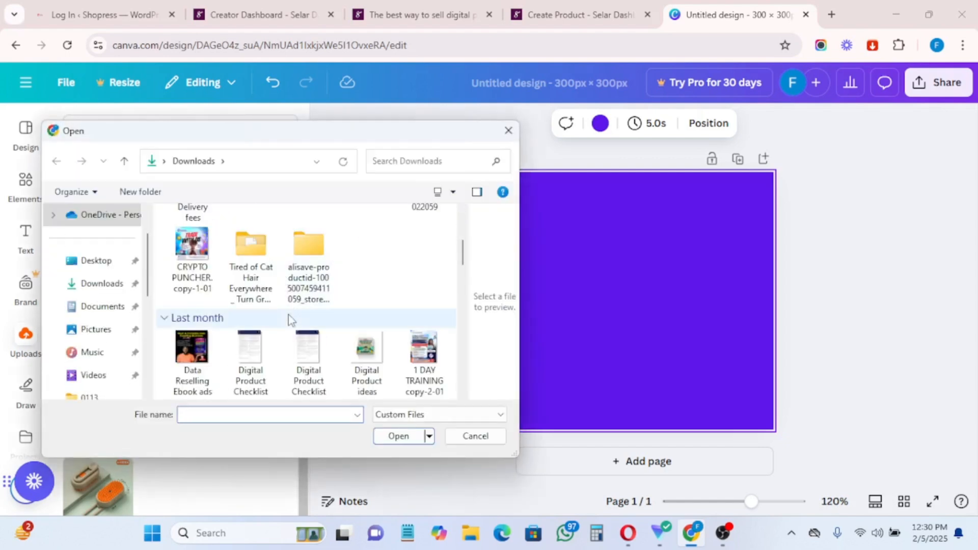
pyautogui.scroll(-1, 292, 346)
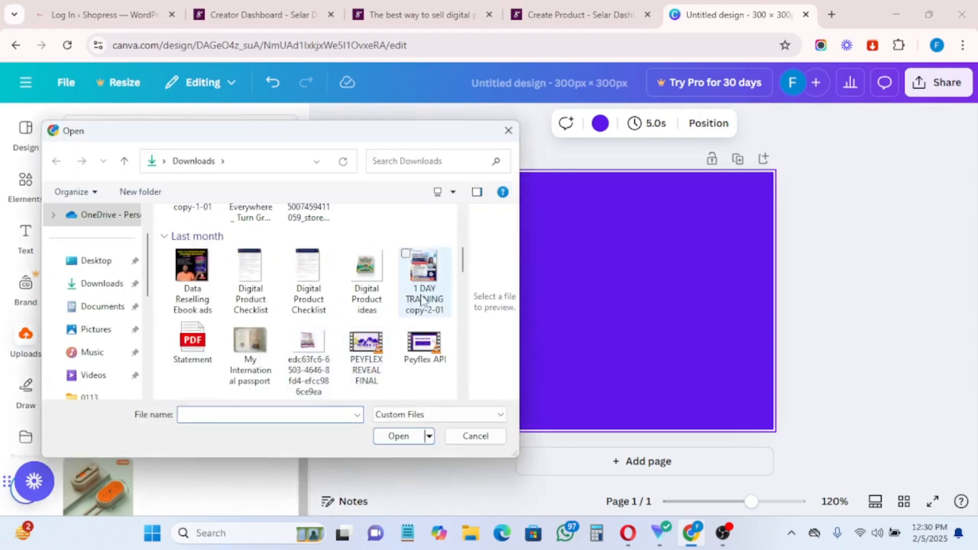
pyautogui.scroll(-1, 370, 274)
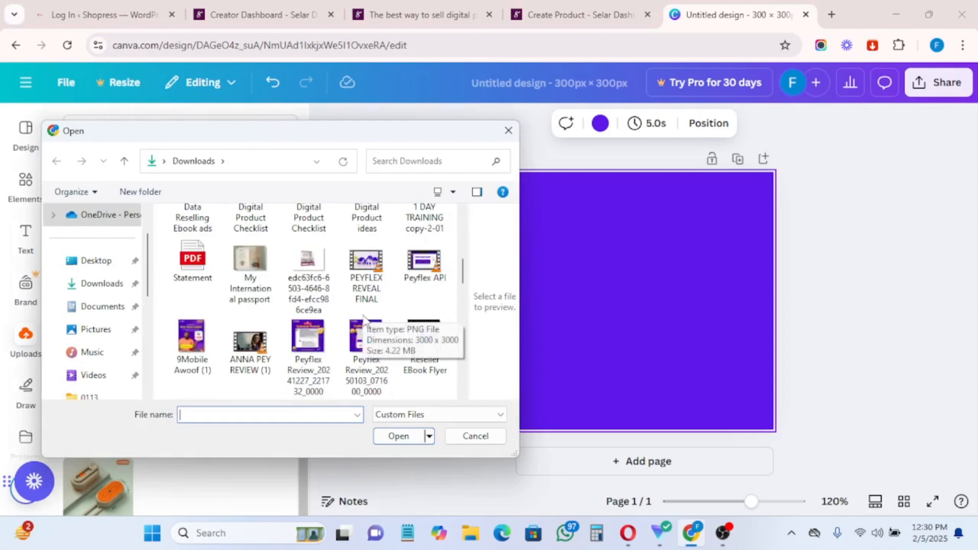
pyautogui.click(316, 262)
pyautogui.click(404, 437)
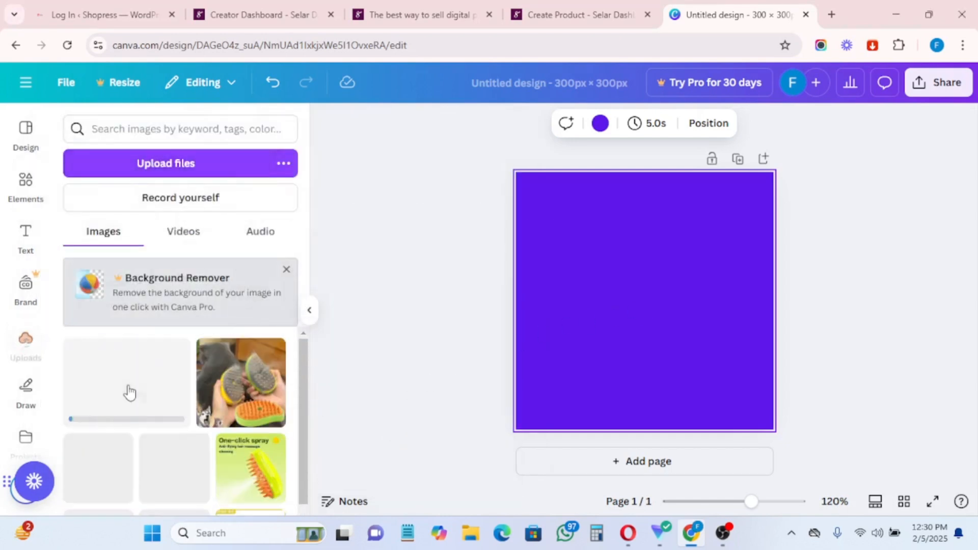
pyautogui.click(127, 387)
# Step: Enlarge the ebook image and position it roughly in the centre
pyautogui.moveTo(674, 300); pyautogui.dragTo(651, 258)
pyautogui.moveTo(544, 312); pyautogui.dragTo(483, 358)
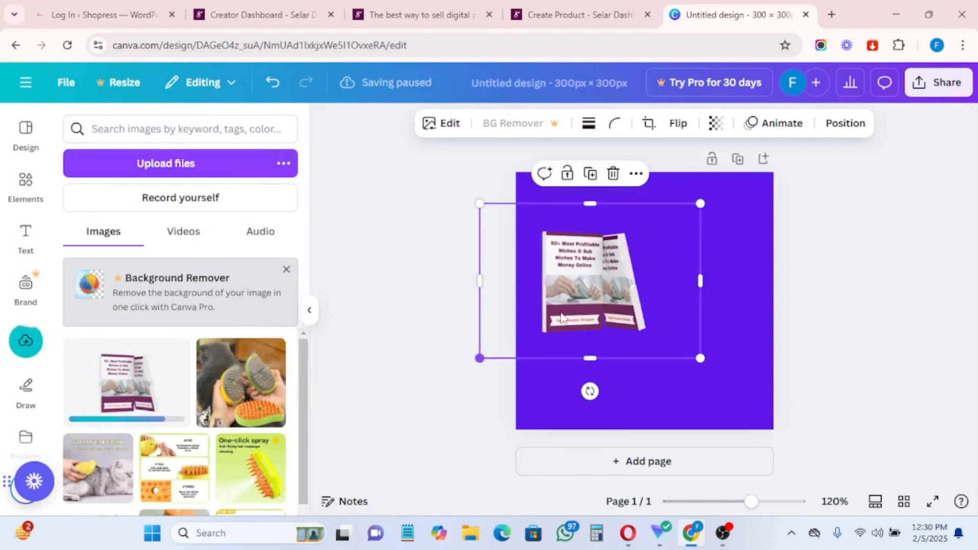
pyautogui.moveTo(599, 276); pyautogui.dragTo(622, 312)
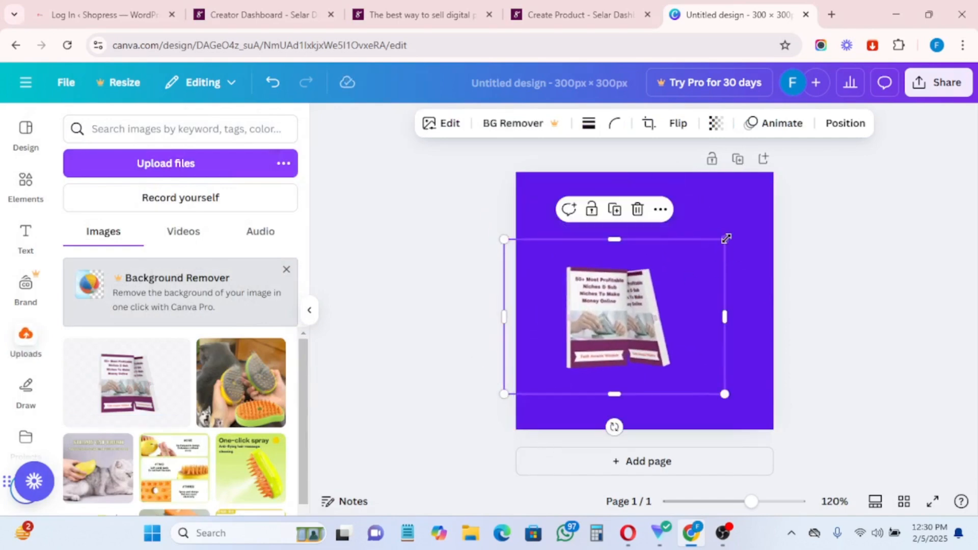
pyautogui.moveTo(725, 239); pyautogui.dragTo(821, 172)
pyautogui.moveTo(761, 237); pyautogui.dragTo(731, 246)
pyautogui.moveTo(791, 182); pyautogui.dragTo(831, 154)
pyautogui.moveTo(605, 299); pyautogui.dragTo(572, 306)
# Step: Search Elements for 'download now' and add the black download-arrow graphic to the design
pyautogui.click(401, 336)
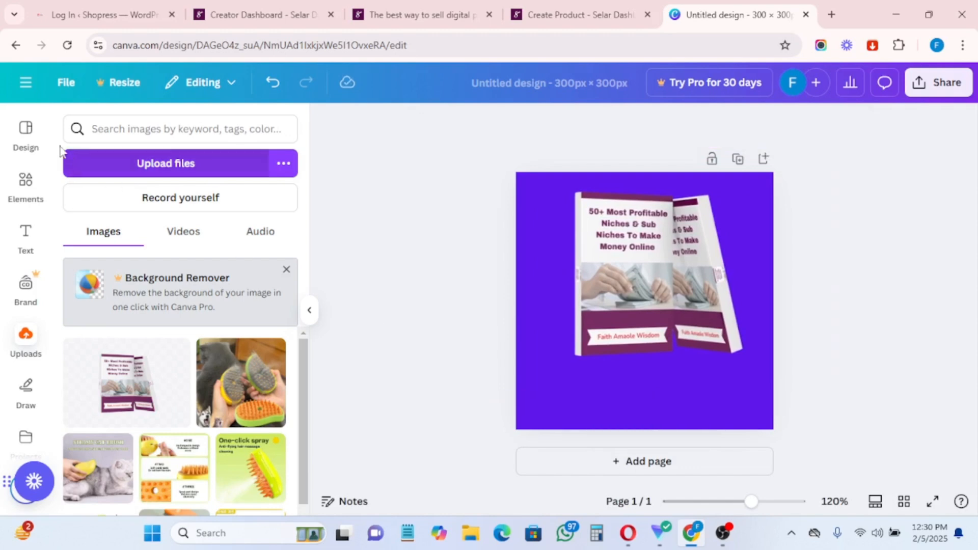
pyautogui.click(26, 184)
pyautogui.click(152, 129)
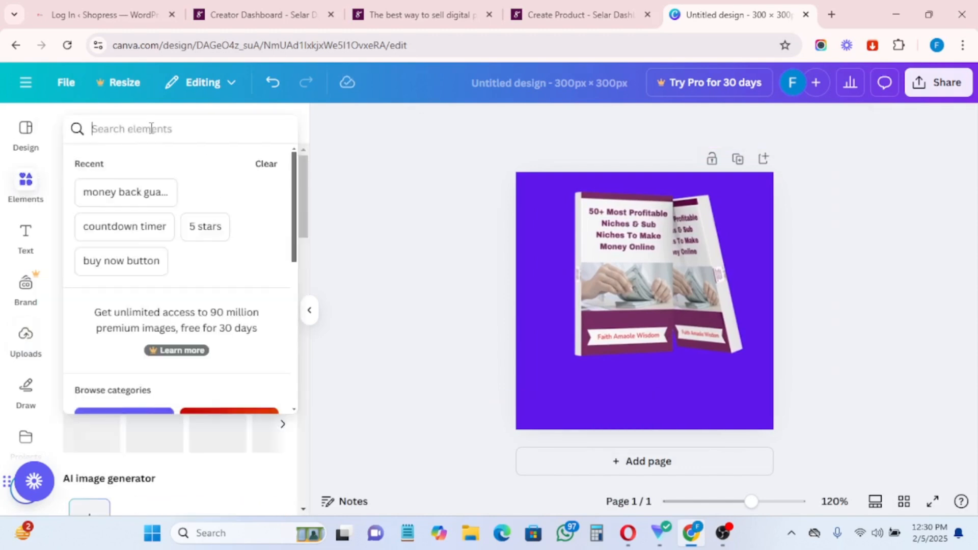
pyautogui.write('download')
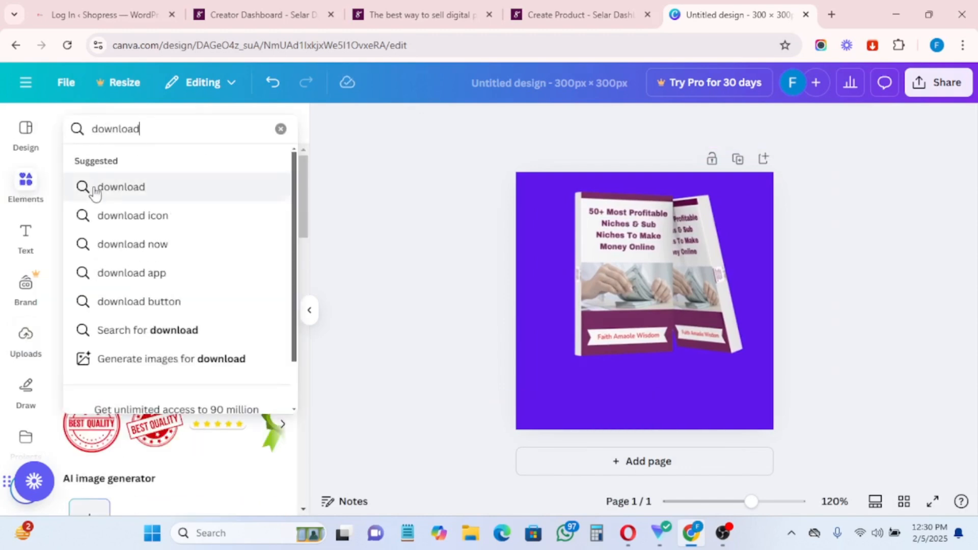
pyautogui.click(135, 247)
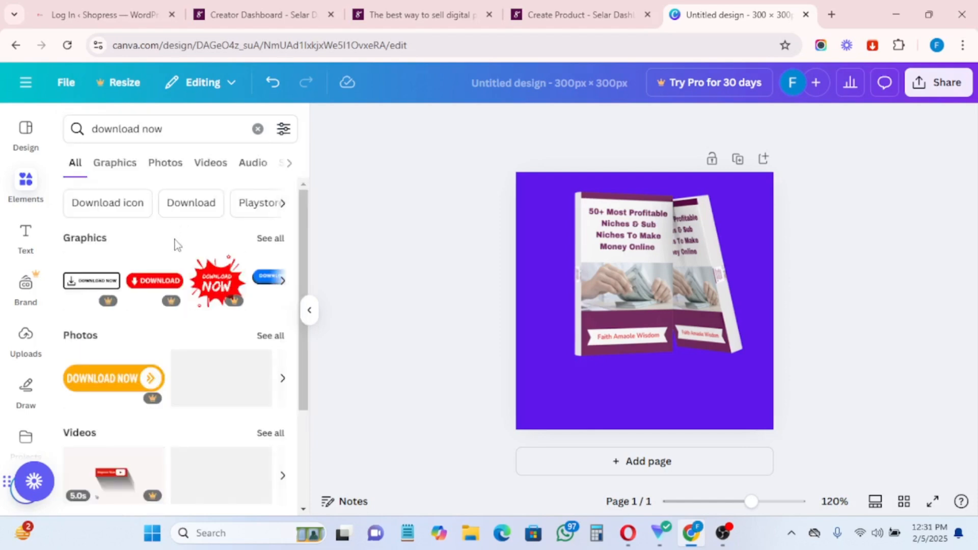
pyautogui.click(280, 239)
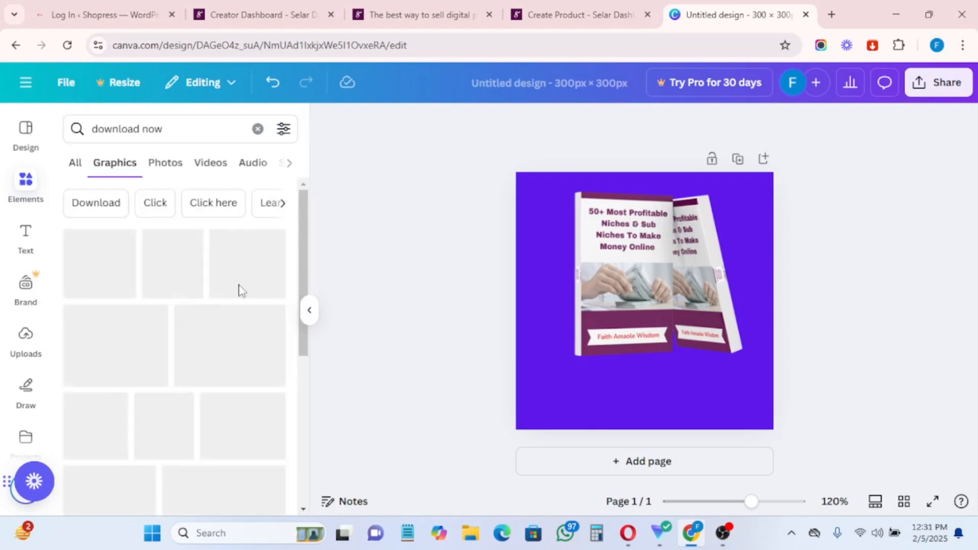
pyautogui.scroll(10, 164, 276)
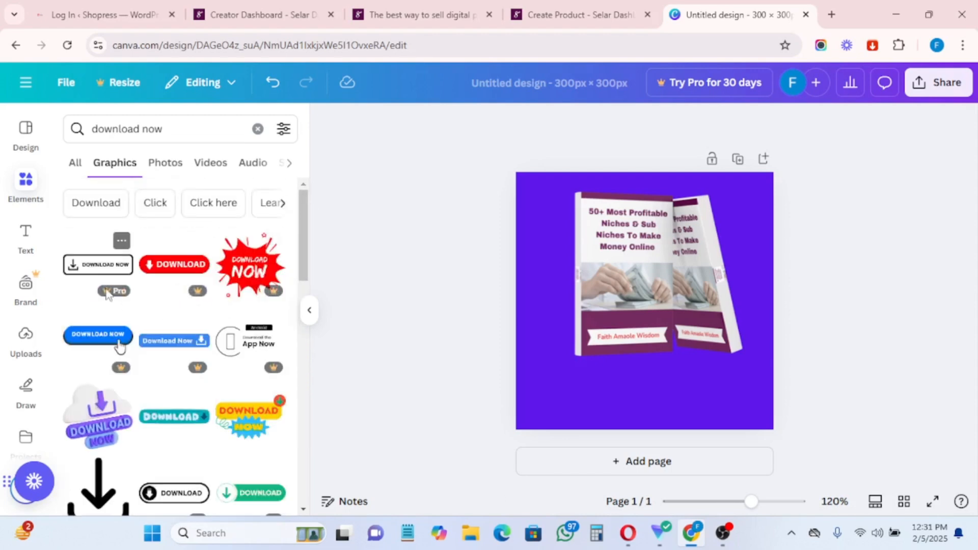
pyautogui.scroll(-4, 214, 383)
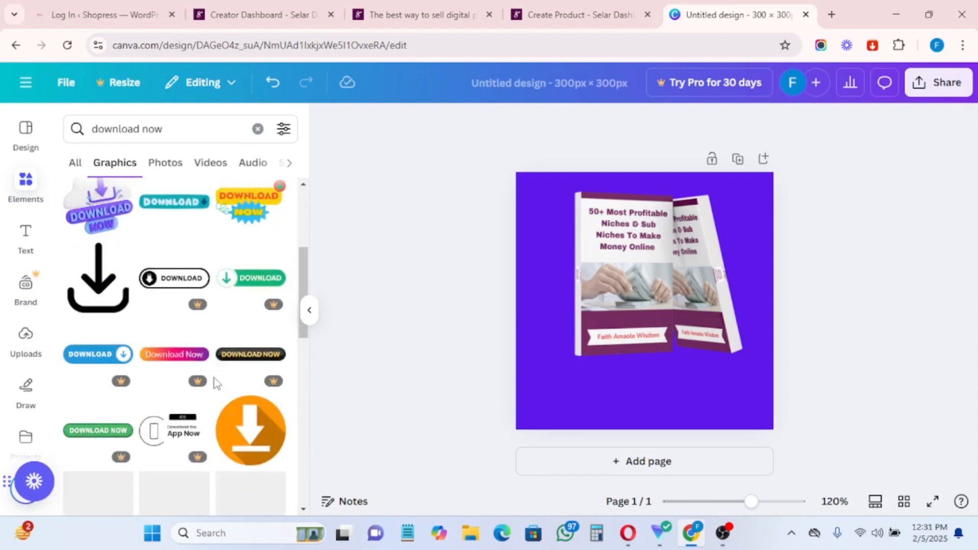
pyautogui.click(99, 278)
# Step: Shrink the arrow to about 53×61 and centre it just below the ebook mockup
pyautogui.moveTo(626, 305); pyautogui.dragTo(616, 367)
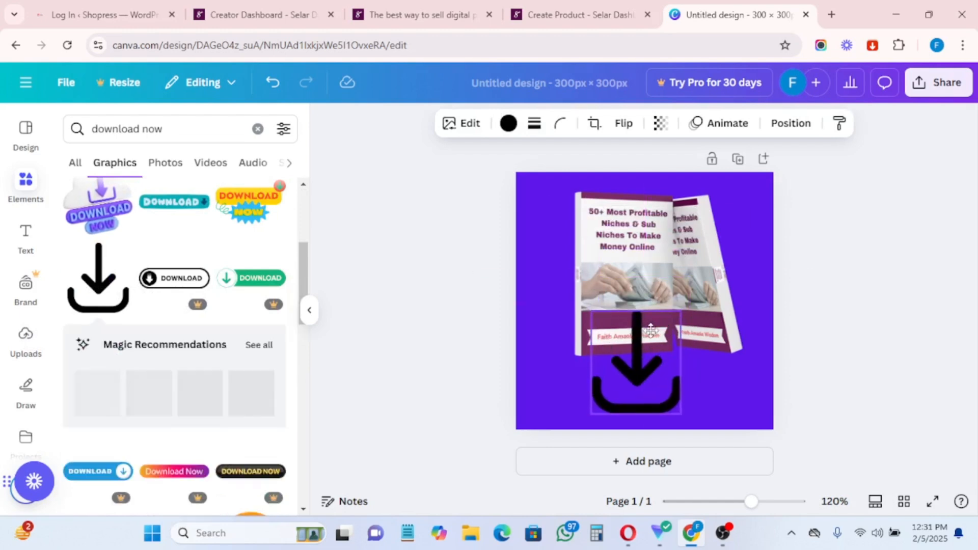
pyautogui.moveTo(680, 310); pyautogui.dragTo(649, 371)
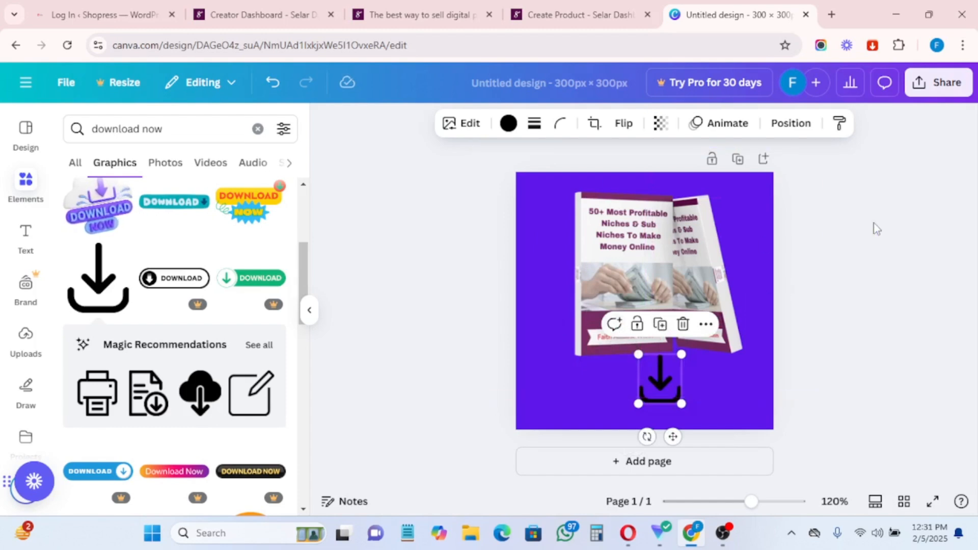
pyautogui.click(530, 213)
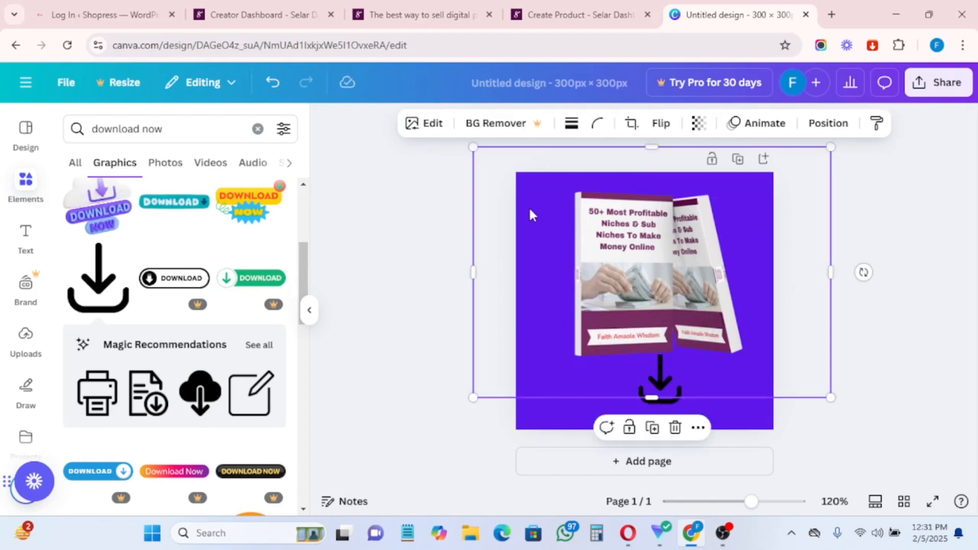
pyautogui.click(544, 421)
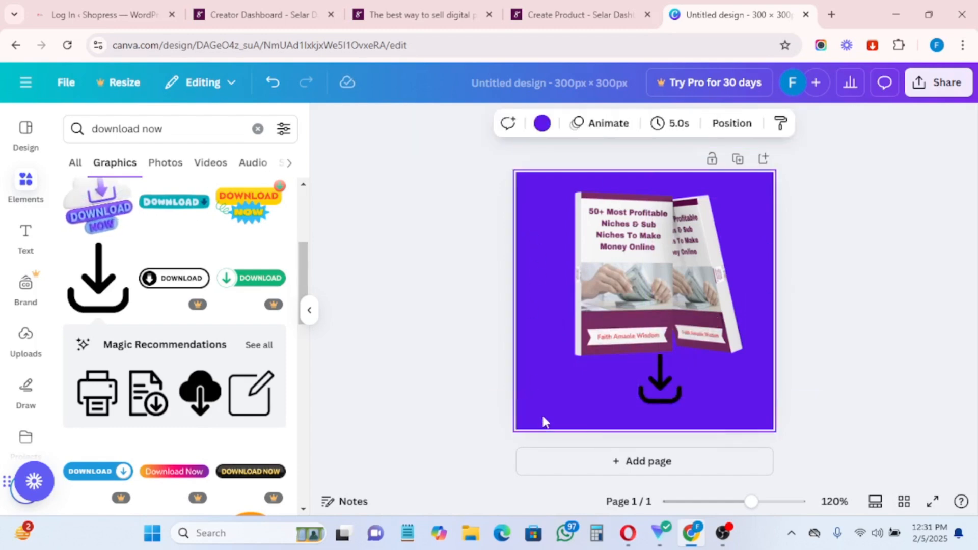
# Step: Make the page background black and enlarge and recentre the ebook mockup
pyautogui.click(542, 123)
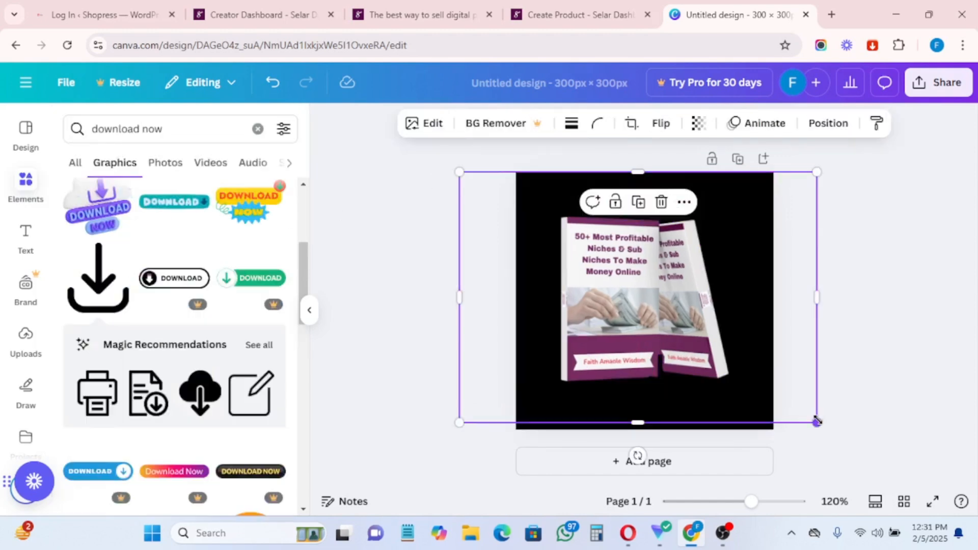
pyautogui.moveTo(818, 424); pyautogui.dragTo(891, 460)
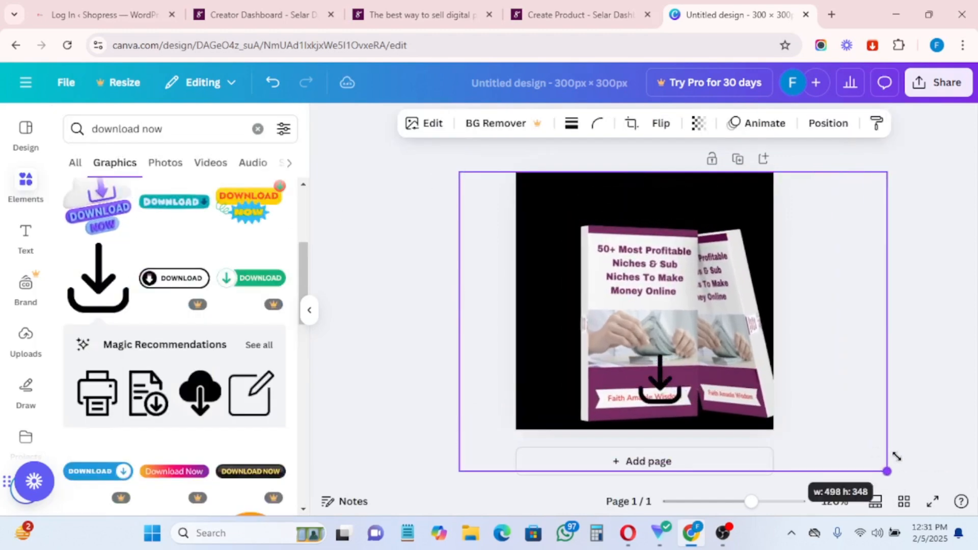
pyautogui.moveTo(663, 323); pyautogui.dragTo(628, 297)
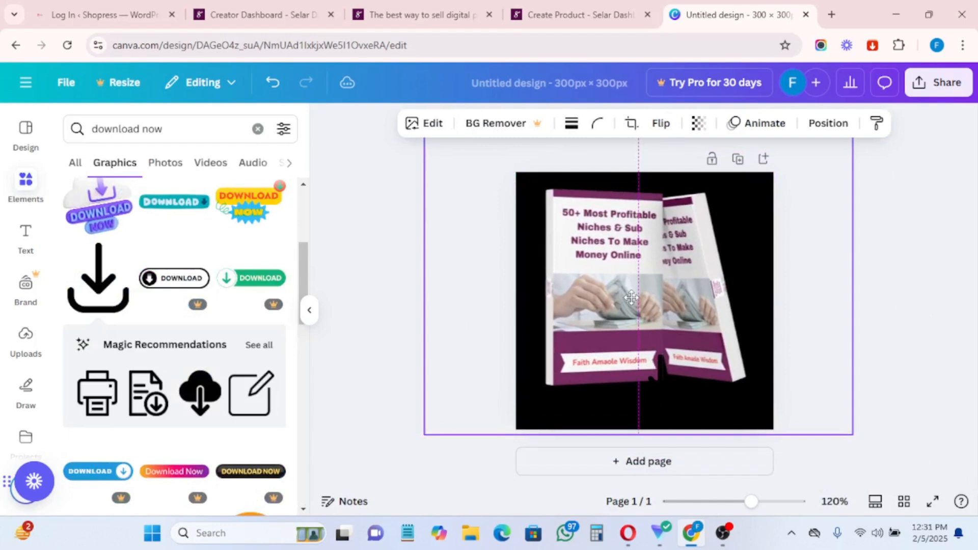
# Step: Move the download arrow just below the book, recolour it white, and shrink it
pyautogui.click(661, 386)
pyautogui.moveTo(661, 386); pyautogui.dragTo(653, 401)
pyautogui.click(509, 136)
pyautogui.click(118, 388)
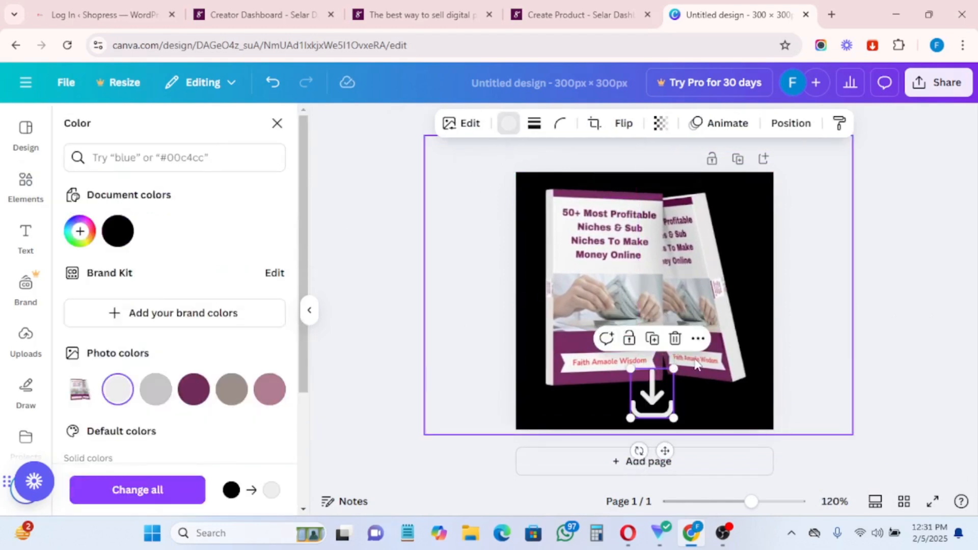
pyautogui.moveTo(675, 368); pyautogui.dragTo(656, 389)
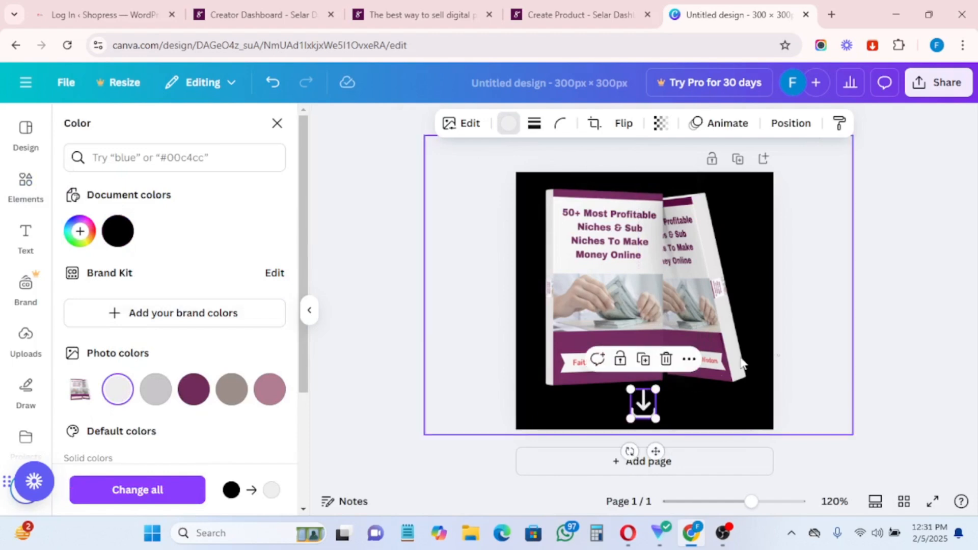
pyautogui.click(883, 281)
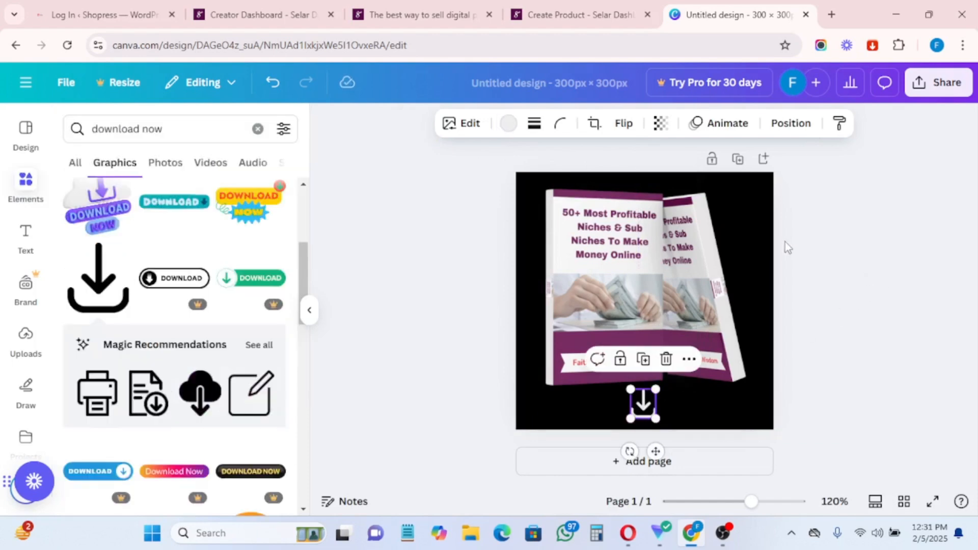
# Step: Download the design as Untitled design.png and return to the Create Product - Selar tab
pyautogui.click(921, 90)
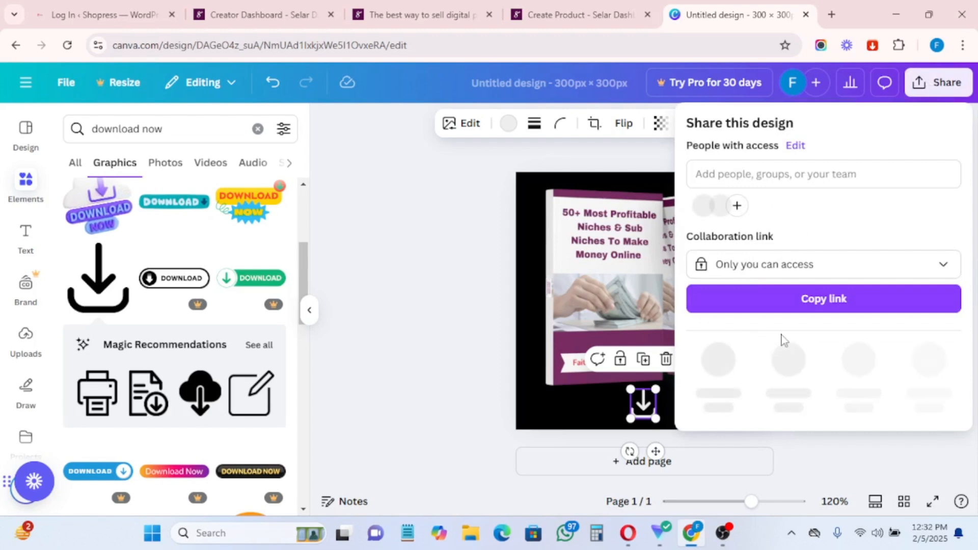
pyautogui.click(718, 361)
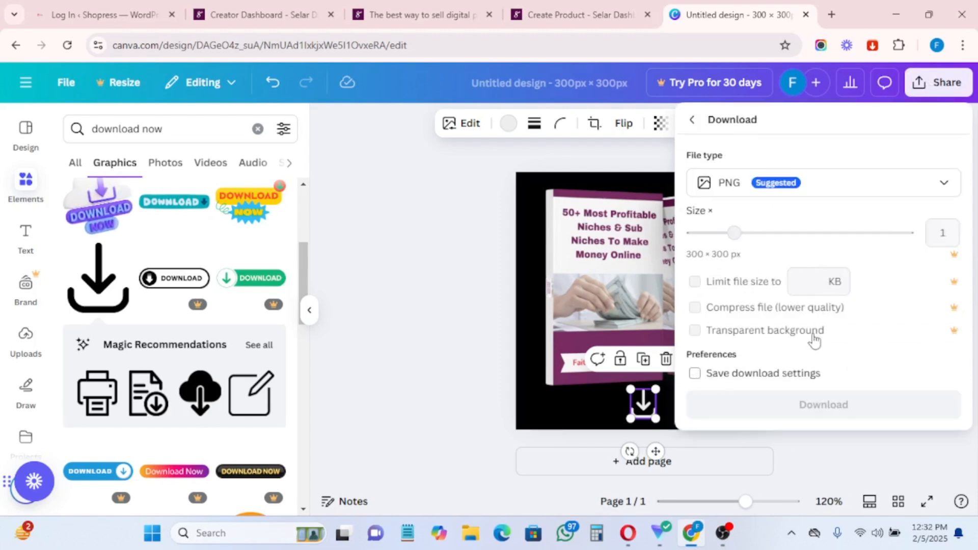
pyautogui.click(807, 407)
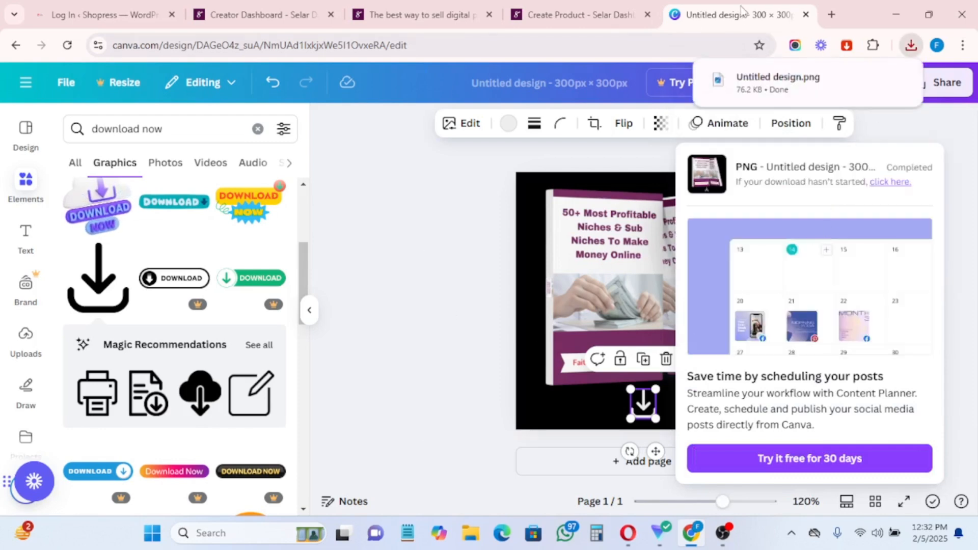
pyautogui.click(565, 14)
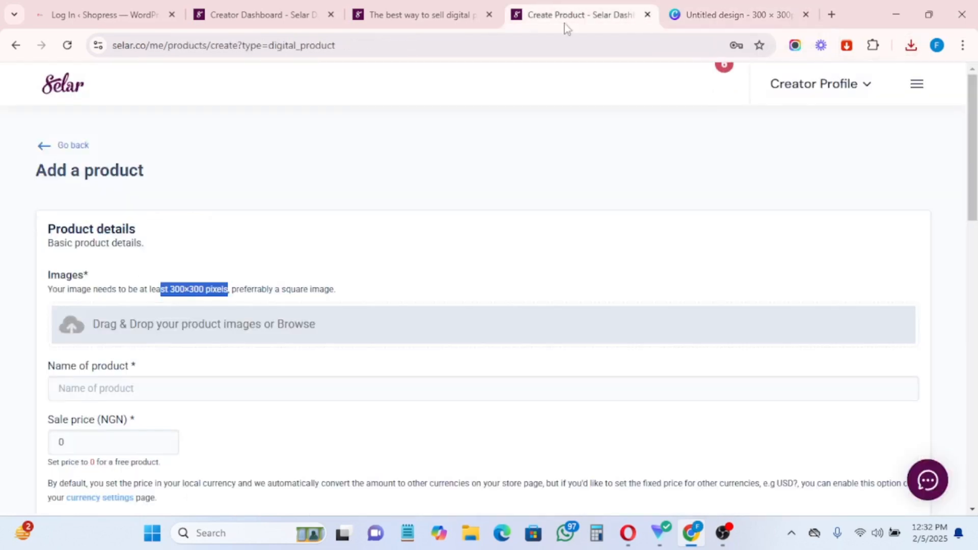
# Step: Upload Untitled design.png as the product's cover image
pyautogui.click(122, 330)
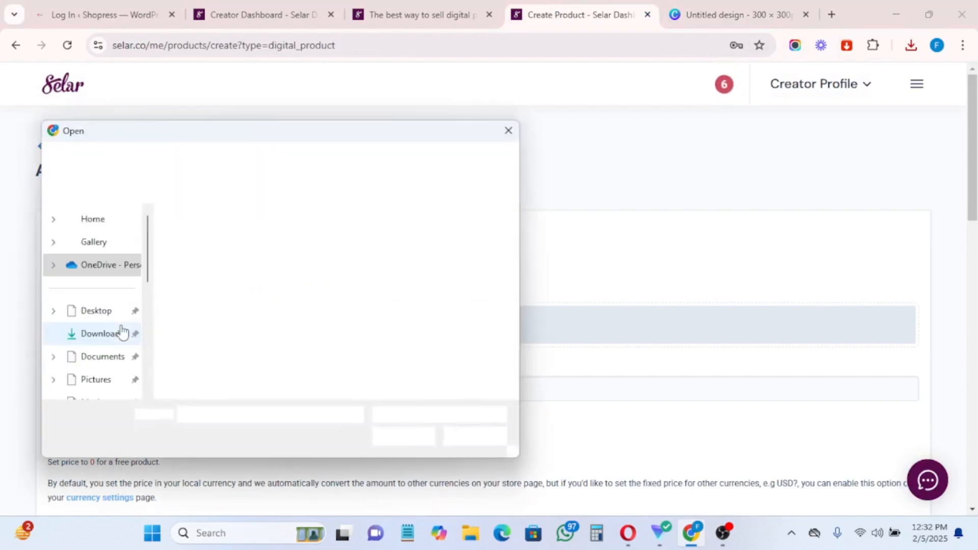
pyautogui.click(180, 248)
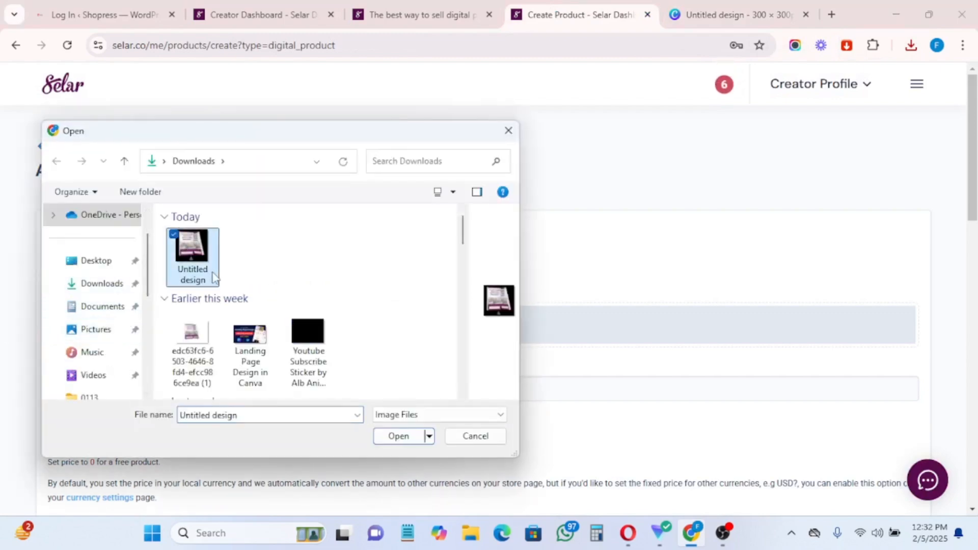
pyautogui.click(390, 438)
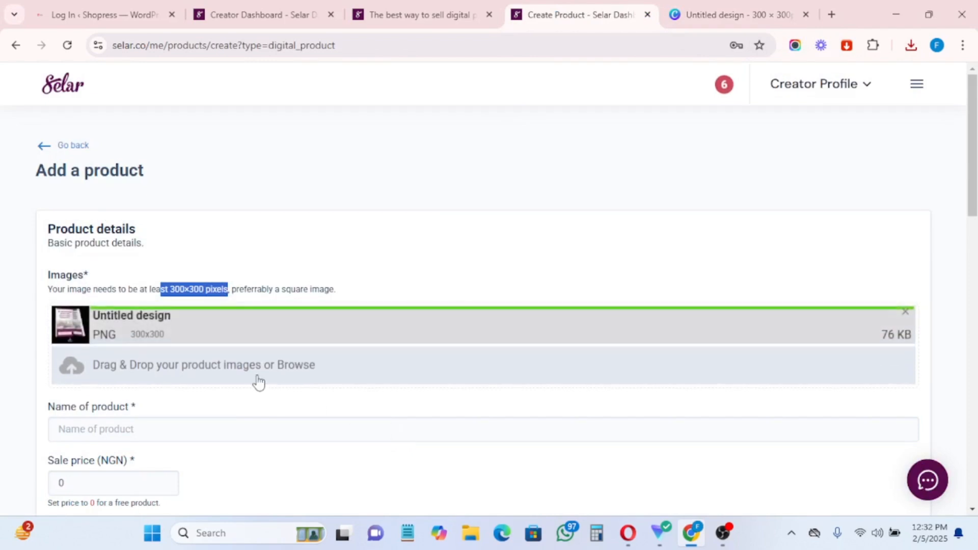
# Step: Name the product 'How make make online' and set the NGN sale price to 5000
pyautogui.scroll(-1, 259, 382)
pyautogui.scroll(-2, 259, 382)
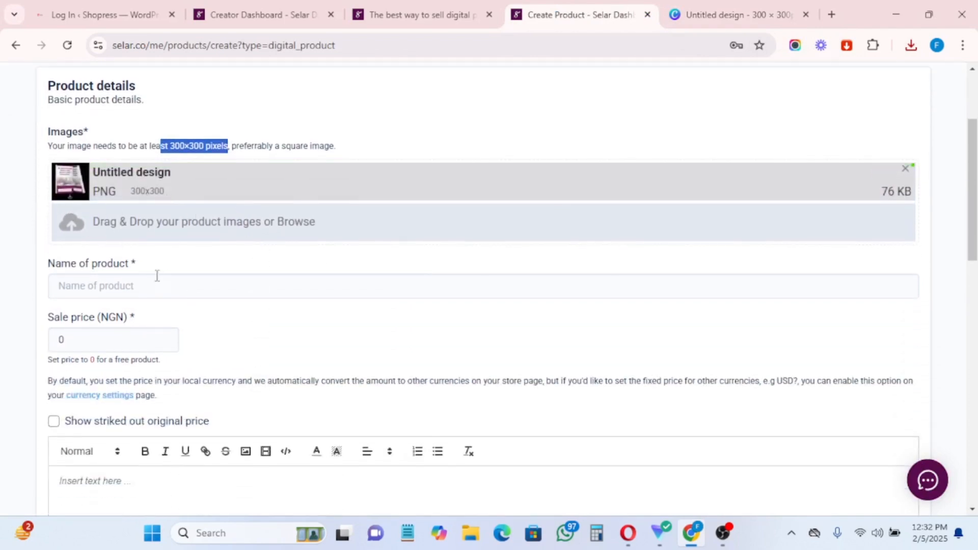
pyautogui.click(95, 291)
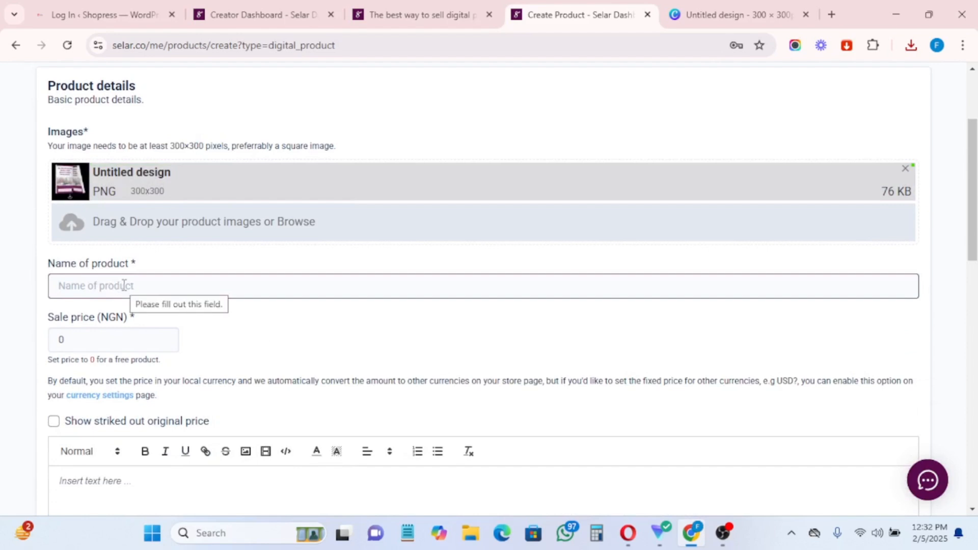
pyautogui.write('How make make online')
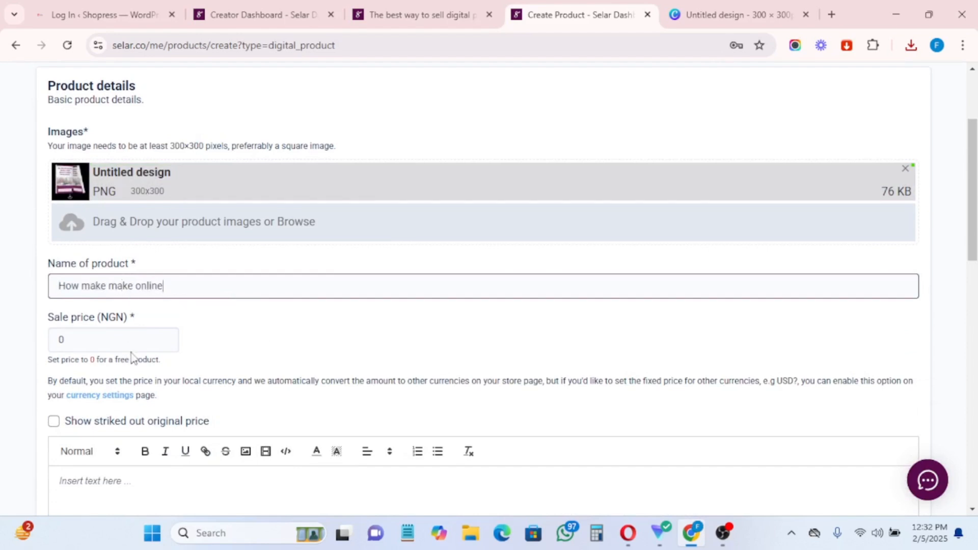
pyautogui.scroll(-3, 131, 355)
pyautogui.click(75, 202)
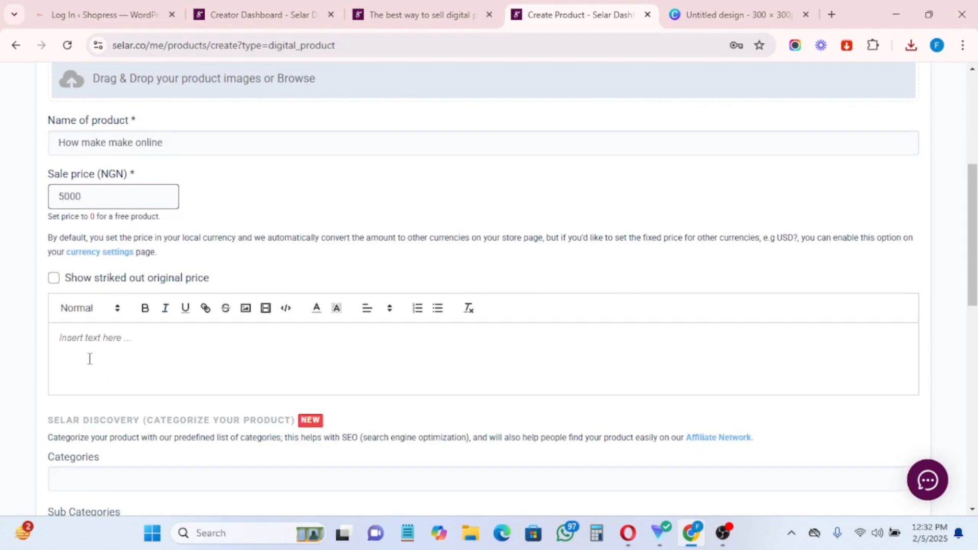
pyautogui.scroll(-3, 101, 339)
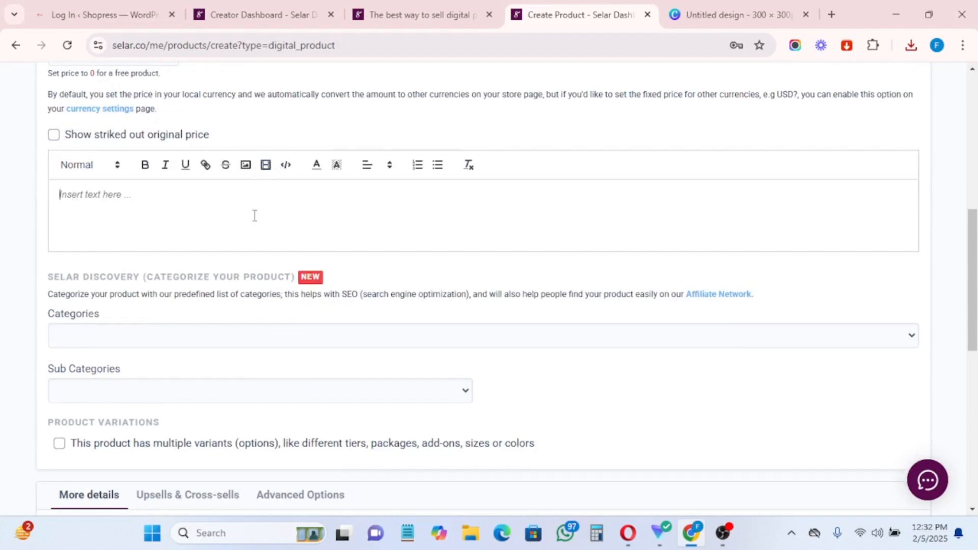
# Step: Choose Business under Categories and Commerce under Sub Categories
pyautogui.click(159, 340)
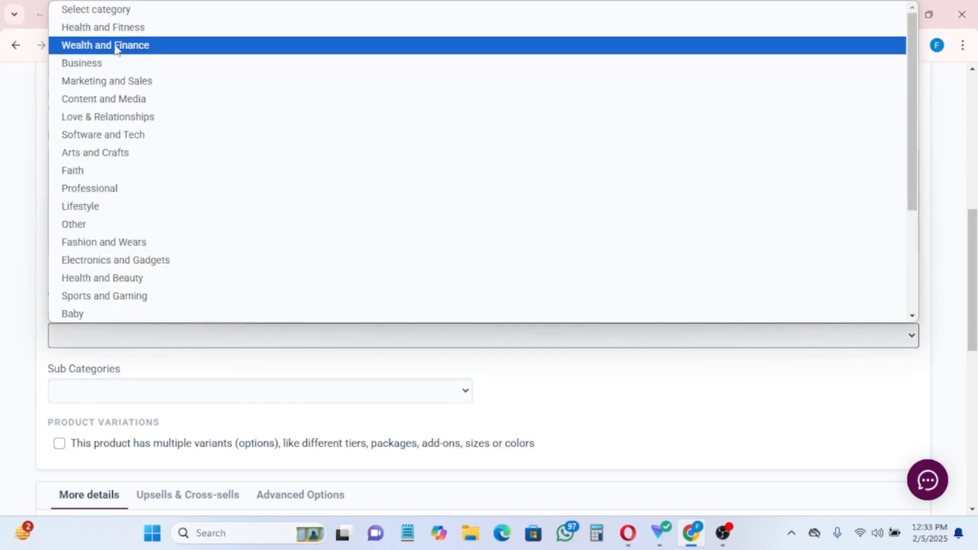
pyautogui.click(74, 62)
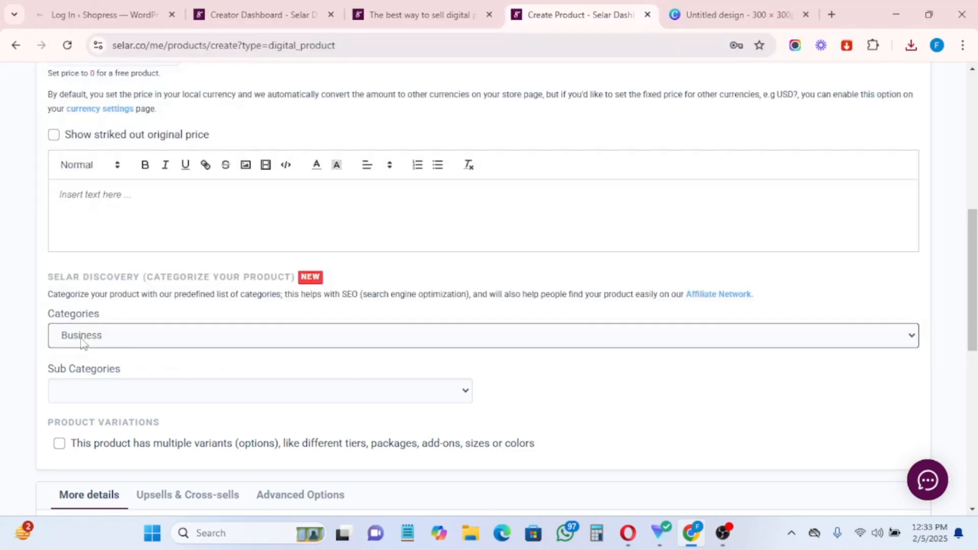
pyautogui.scroll(-1, 103, 395)
pyautogui.click(108, 321)
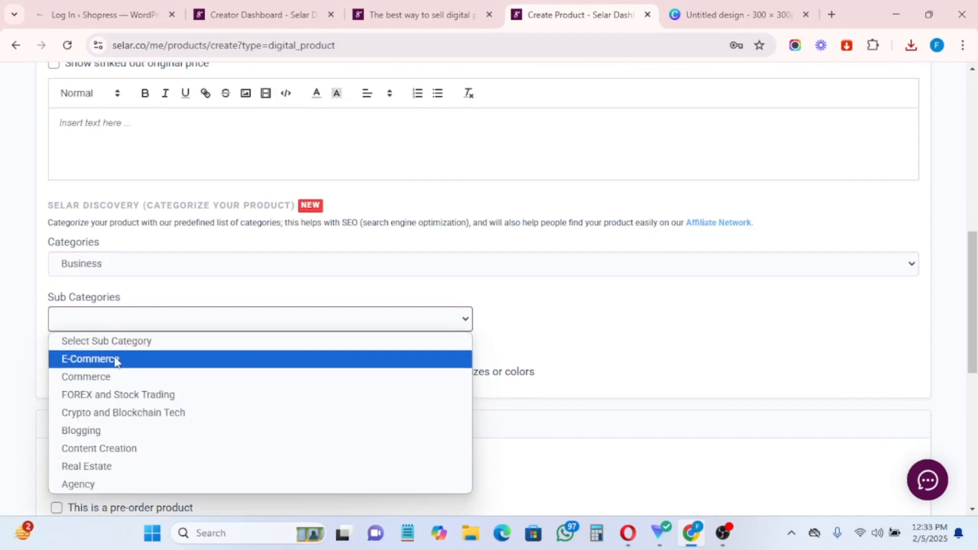
pyautogui.click(108, 378)
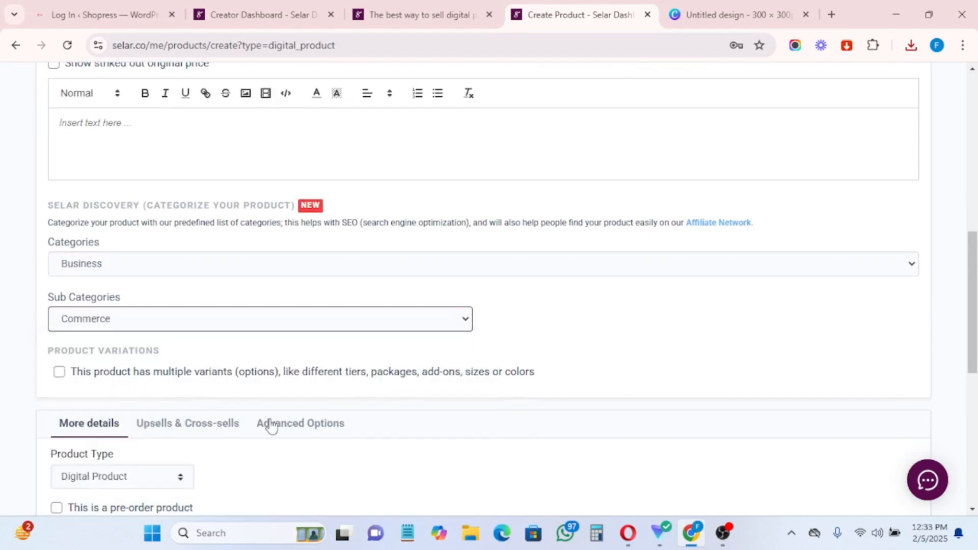
pyautogui.scroll(-2, 266, 424)
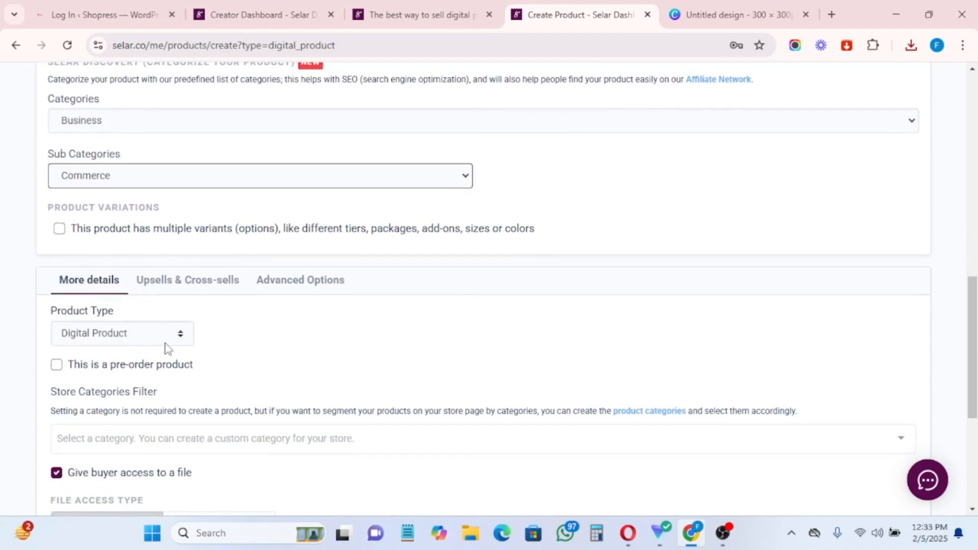
pyautogui.click(134, 341)
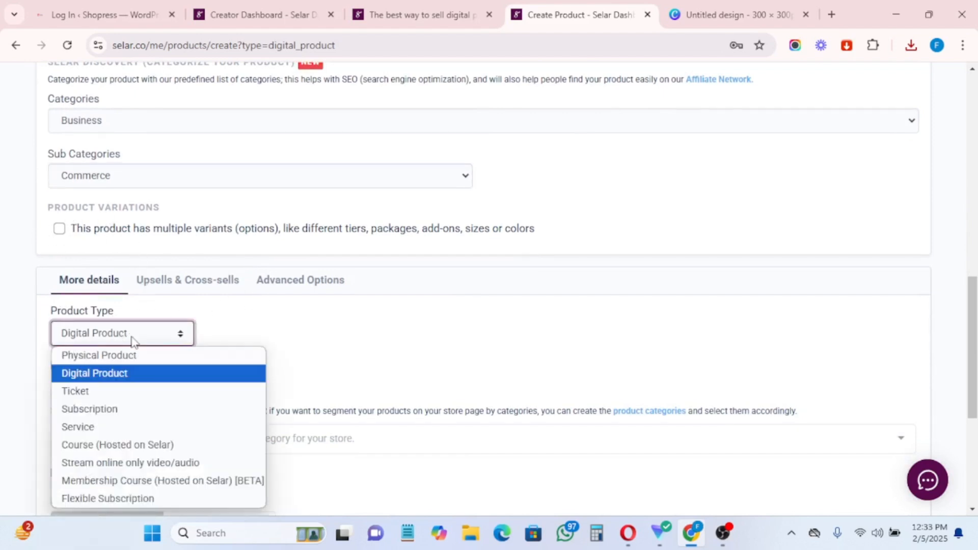
pyautogui.click(91, 377)
pyautogui.scroll(-3, 305, 341)
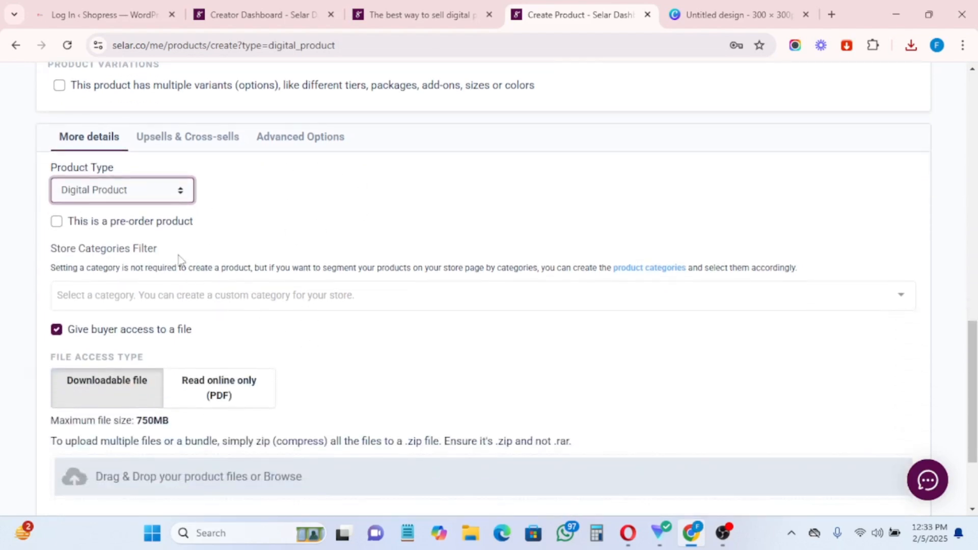
pyautogui.click(57, 223)
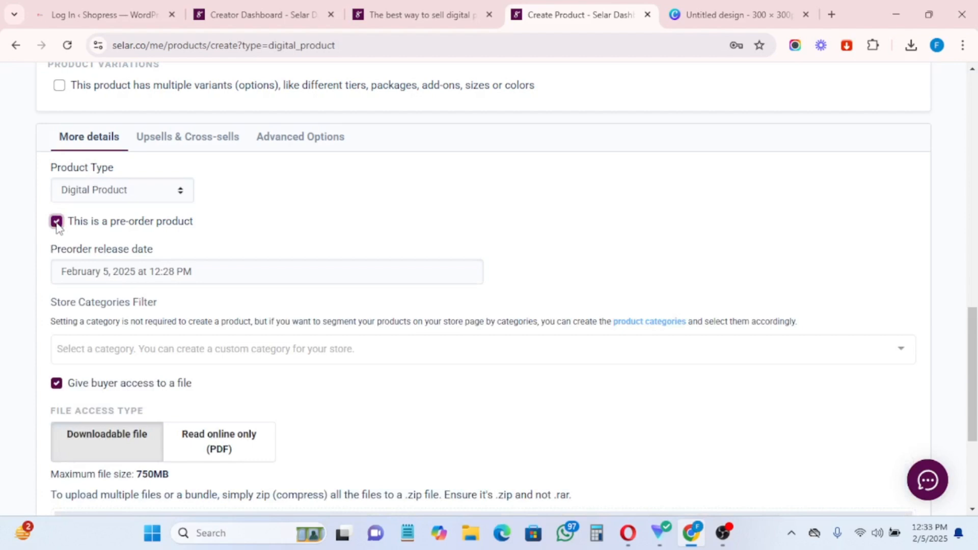
pyautogui.click(187, 278)
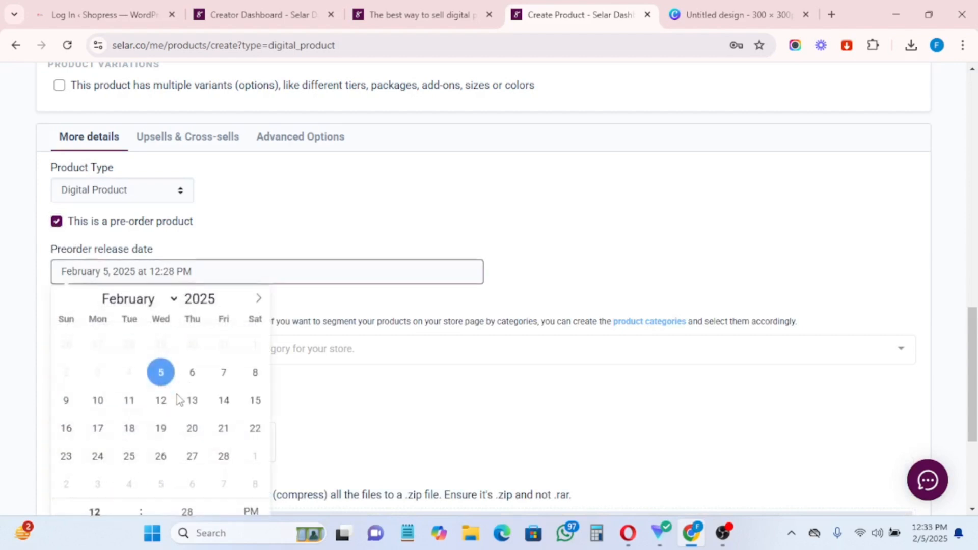
pyautogui.click(193, 375)
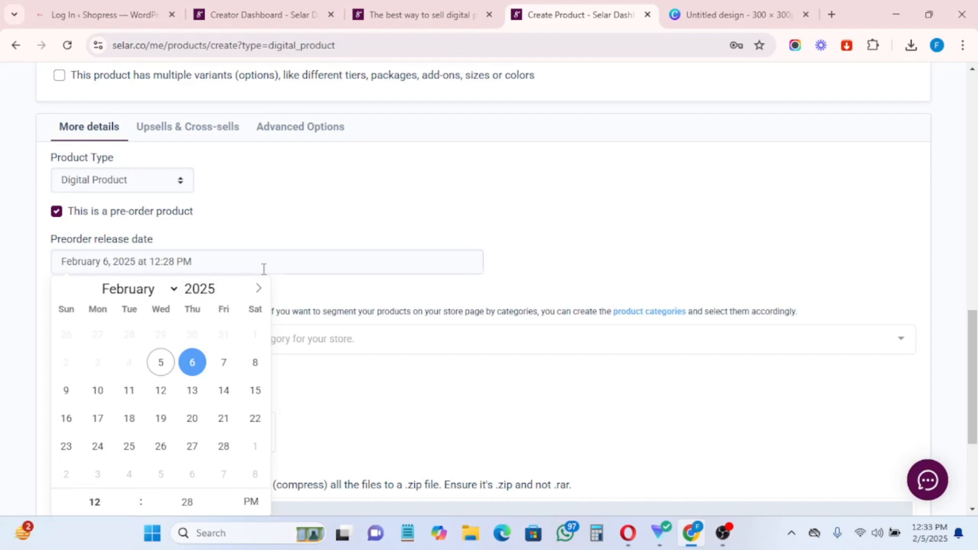
pyautogui.click(369, 208)
pyautogui.click(270, 216)
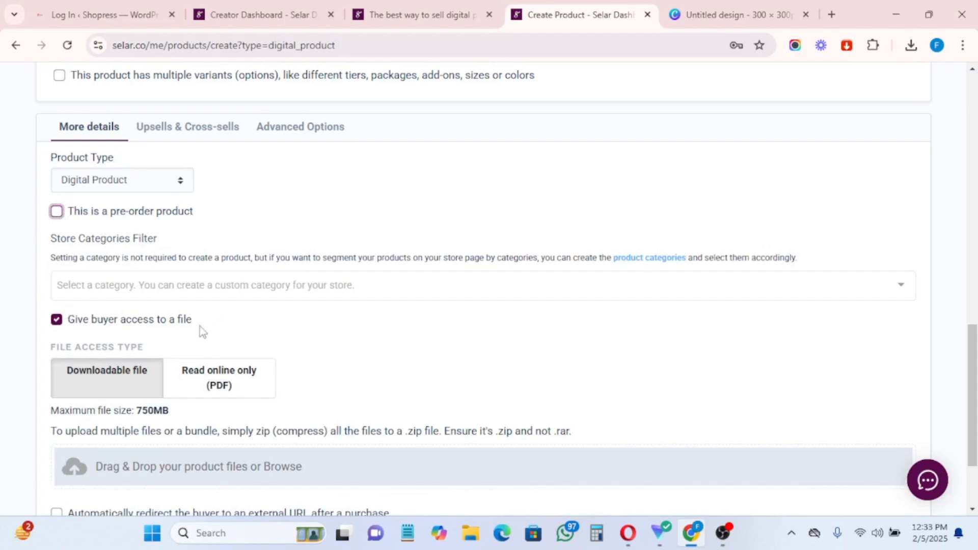
pyautogui.scroll(-2, 286, 313)
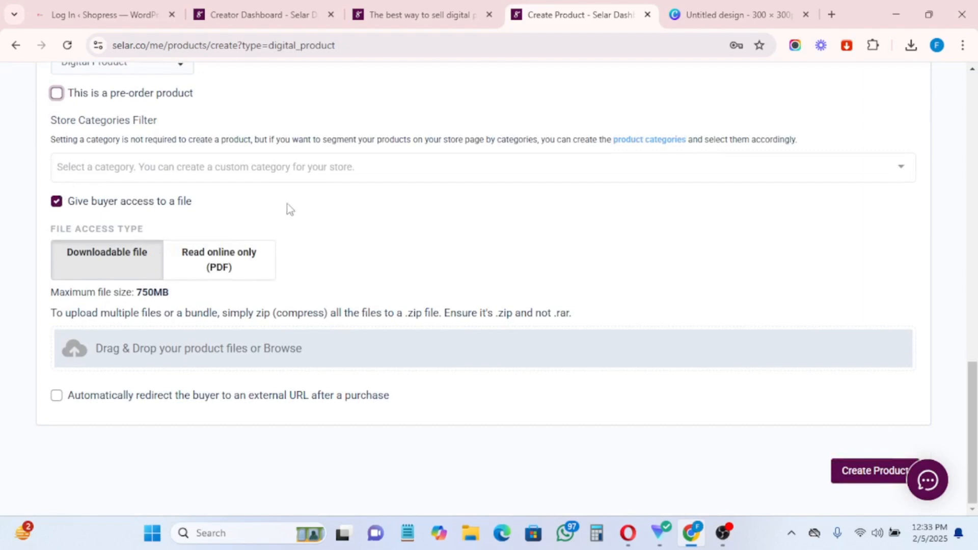
pyautogui.click(56, 202)
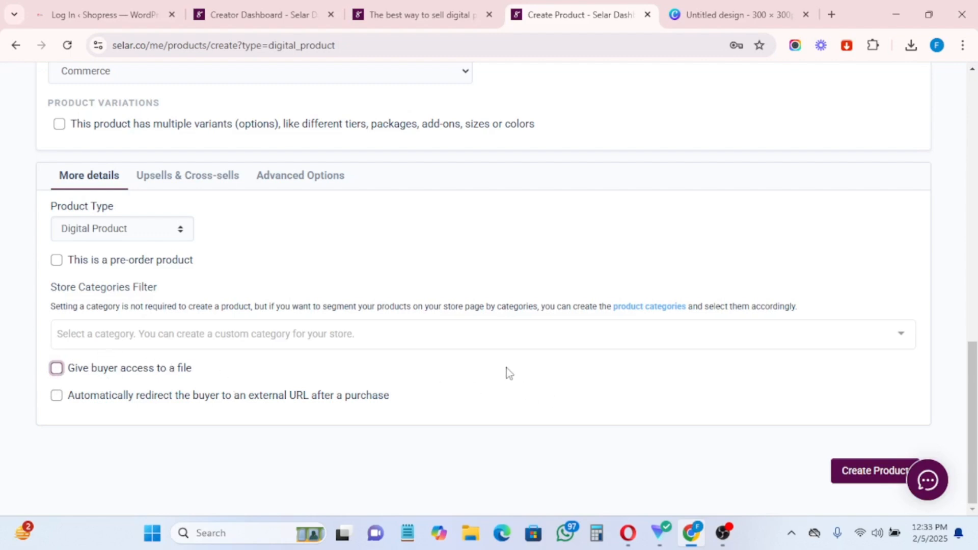
pyautogui.click(56, 368)
pyautogui.scroll(-3, 76, 326)
pyautogui.click(96, 280)
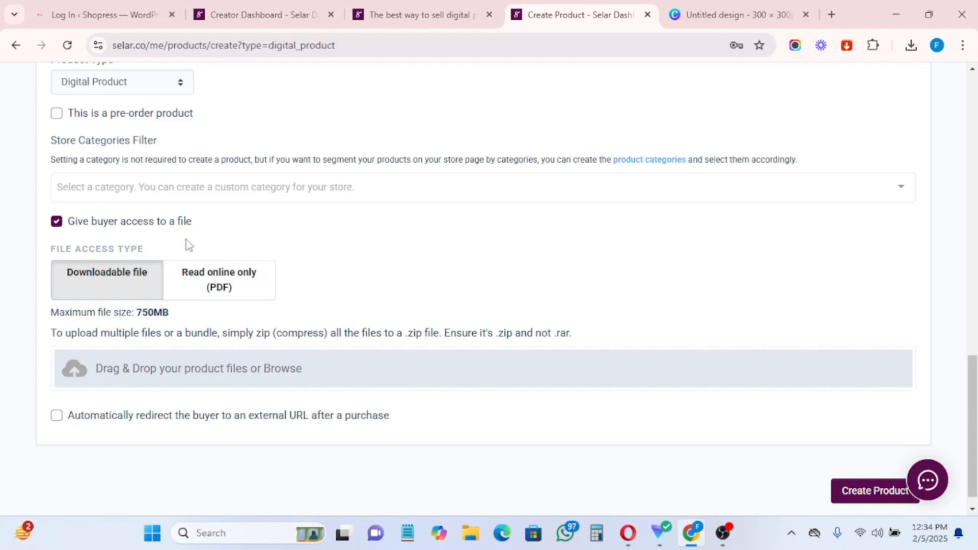
pyautogui.click(219, 284)
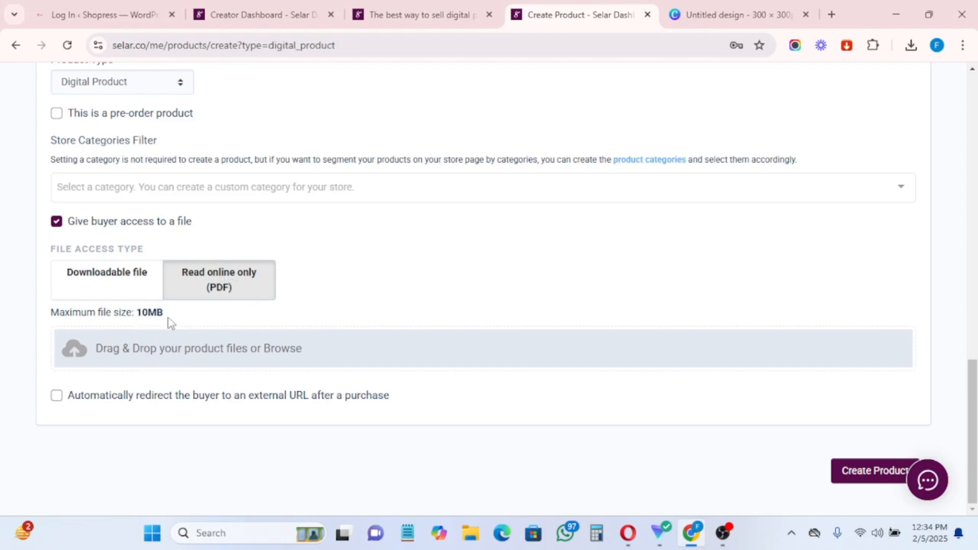
pyautogui.click(107, 280)
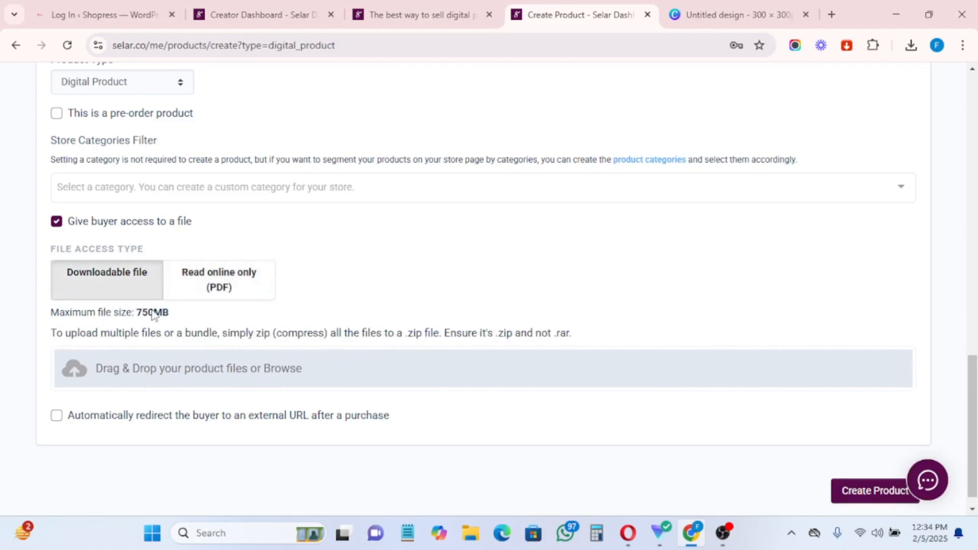
pyautogui.scroll(-1, 172, 349)
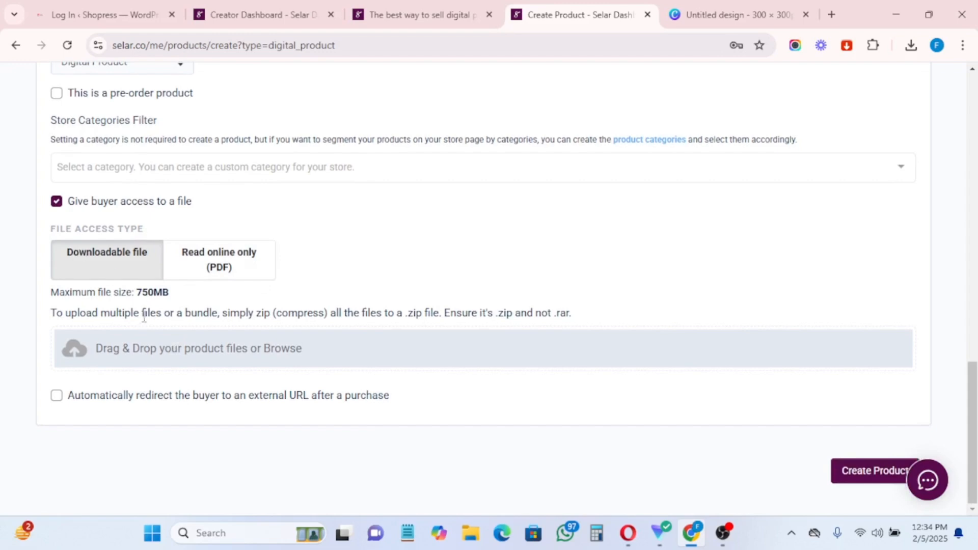
# Step: Upload the Catbrush PNG as the buyer file and enable redirecting buyers to an external URL
pyautogui.click(135, 349)
pyautogui.scroll(-5, 306, 306)
pyautogui.click(424, 257)
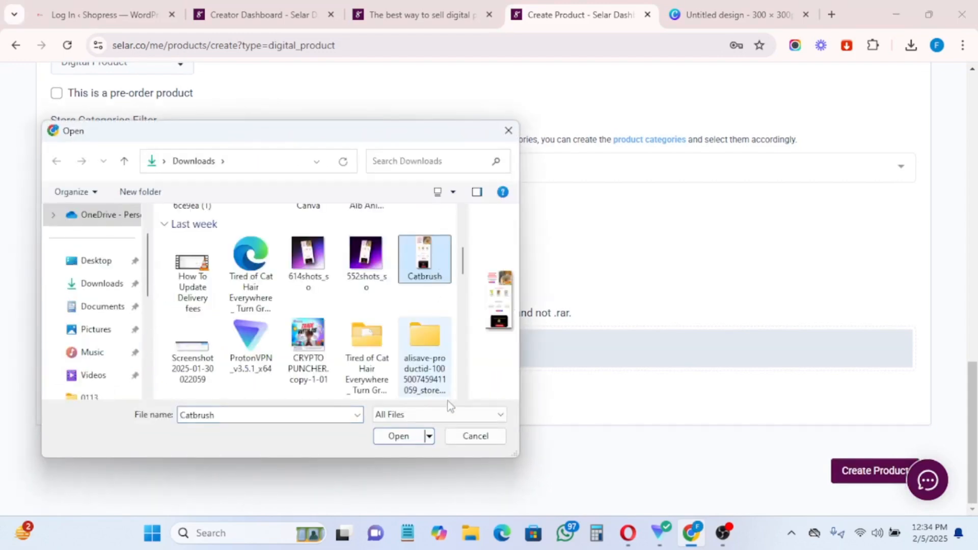
pyautogui.click(397, 437)
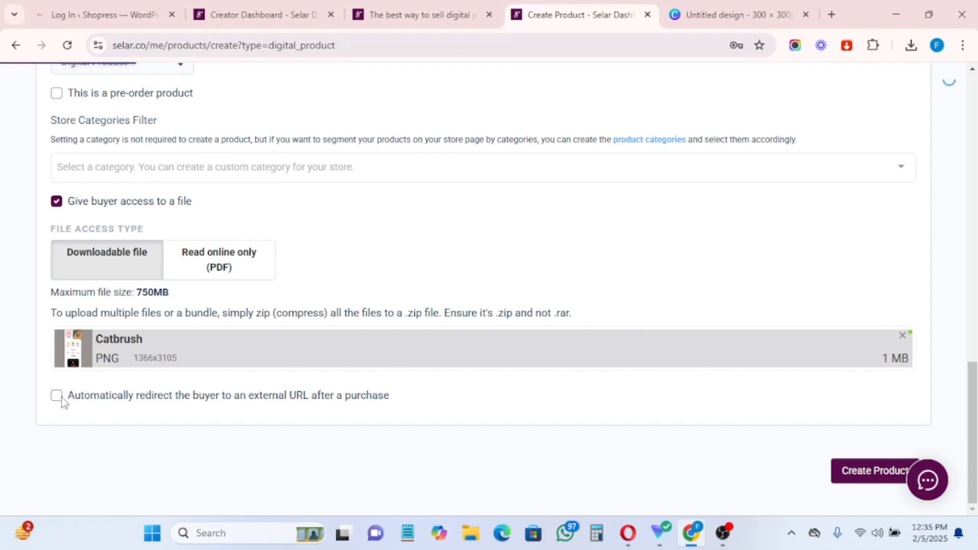
pyautogui.click(57, 400)
pyautogui.scroll(-1, 255, 399)
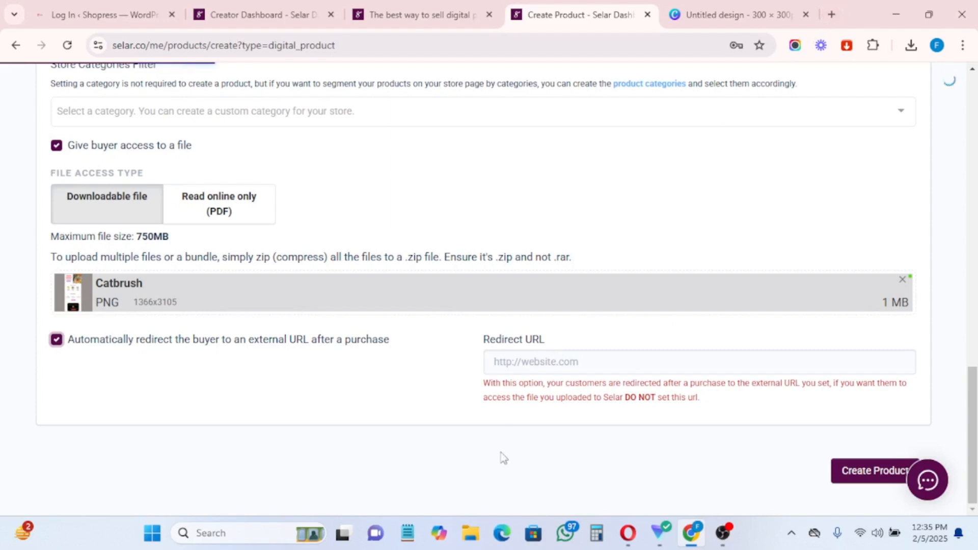
# Step: Enter the creator's website address as the Redirect URL, correcting the comma after www to a period
pyautogui.click(546, 357)
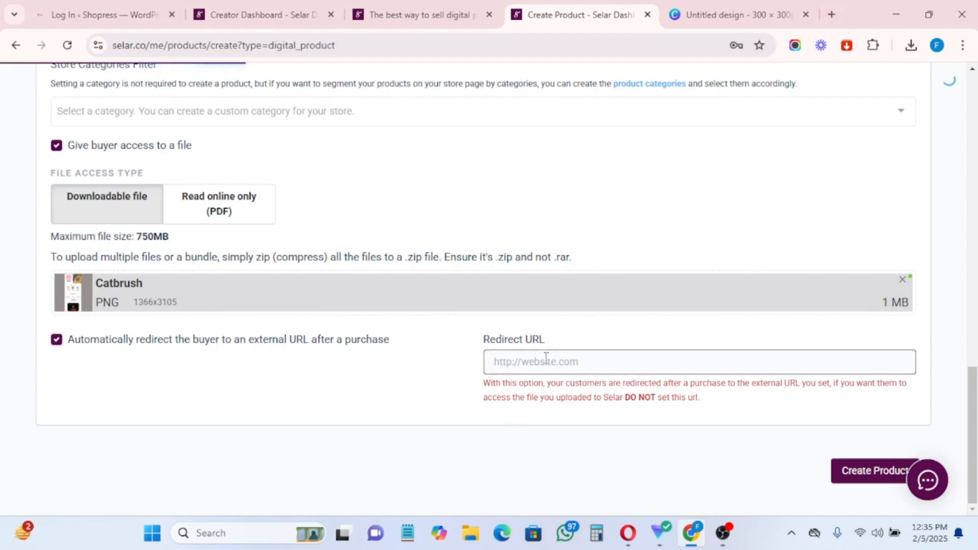
pyautogui.write('ww')
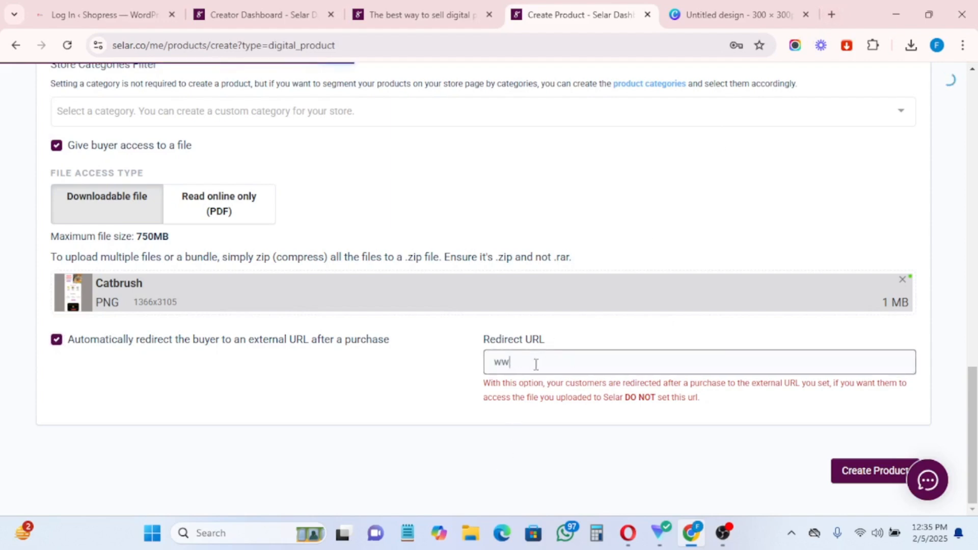
pyautogui.write('w,faithamaole.com')
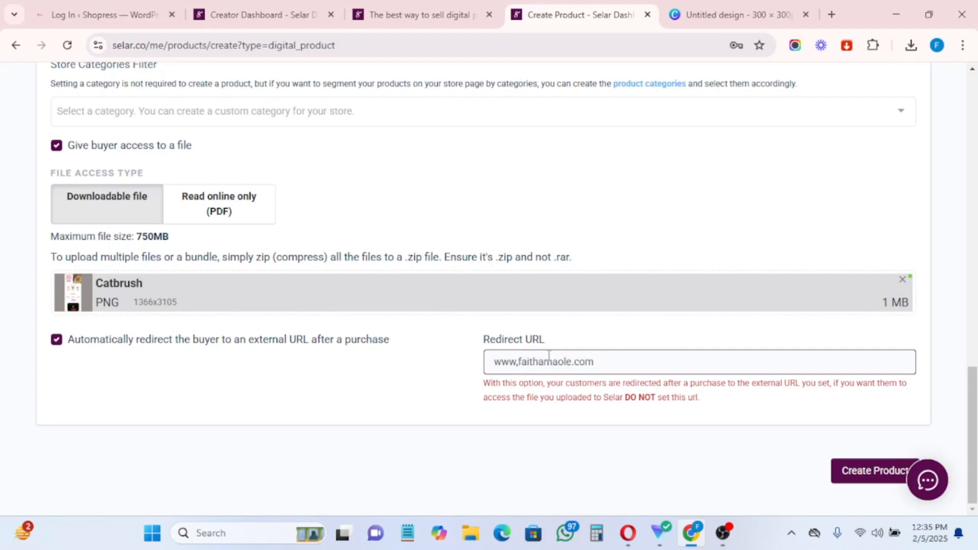
pyautogui.press('BackSpace')
pyautogui.write('.')
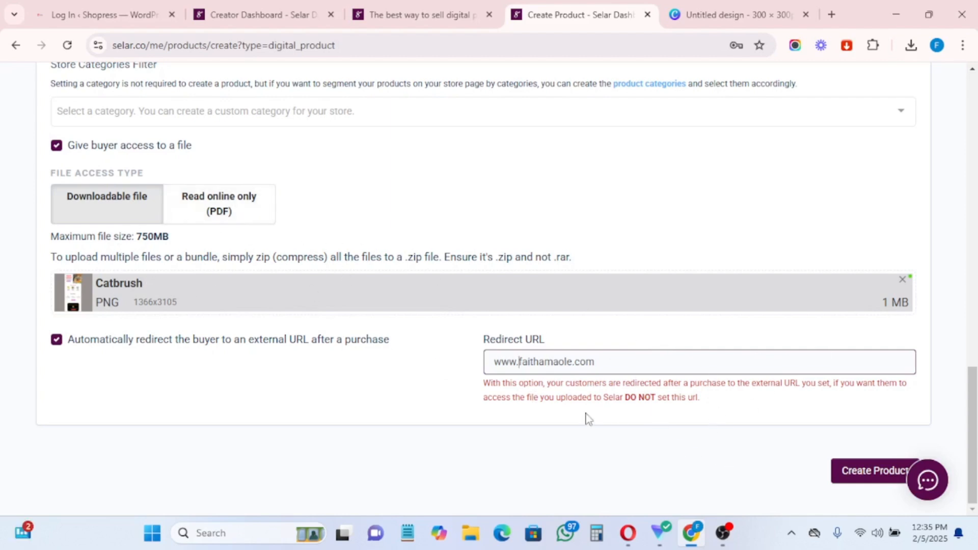
# Step: Delete the Redirect URL text and scroll back to the top of the Add a product form
pyautogui.moveTo(599, 356); pyautogui.dragTo(435, 367)
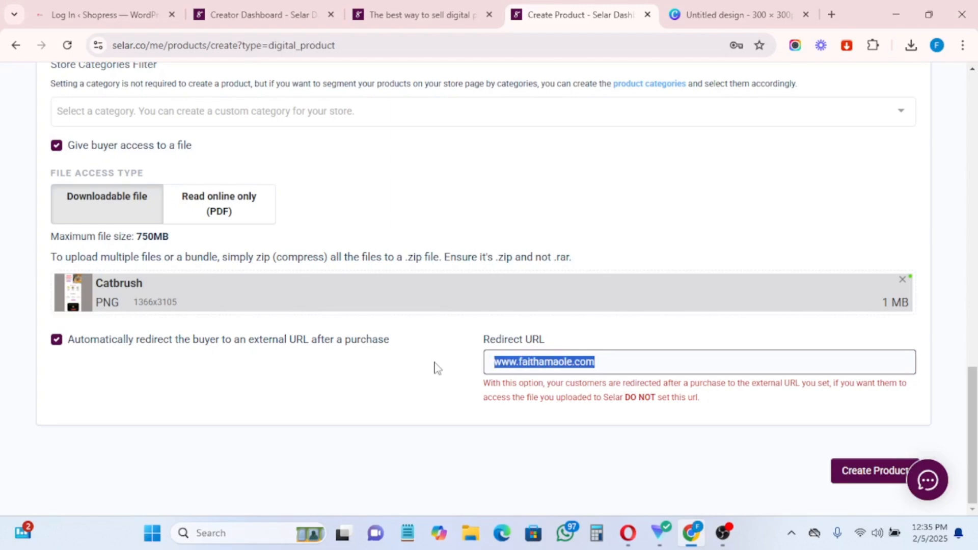
pyautogui.press('BackSpace')
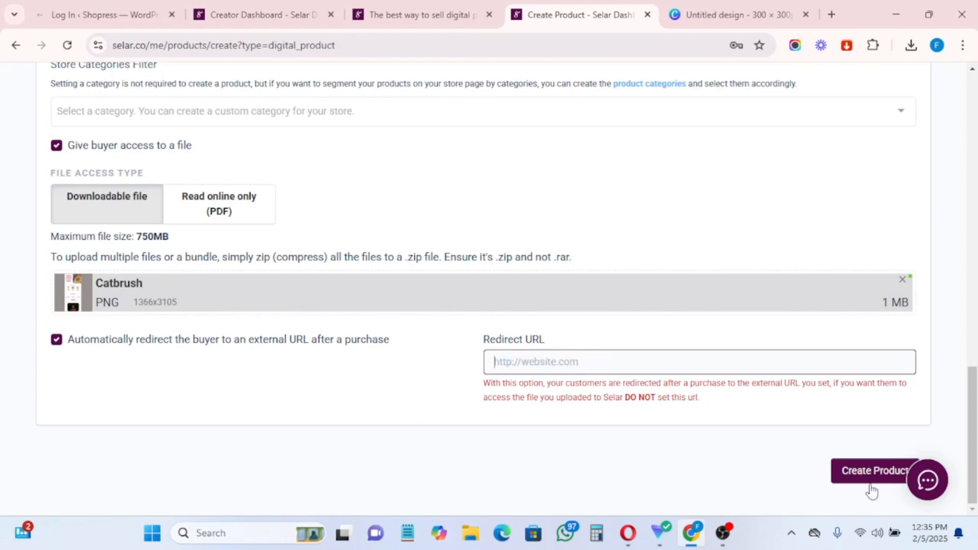
pyautogui.scroll(1, 859, 476)
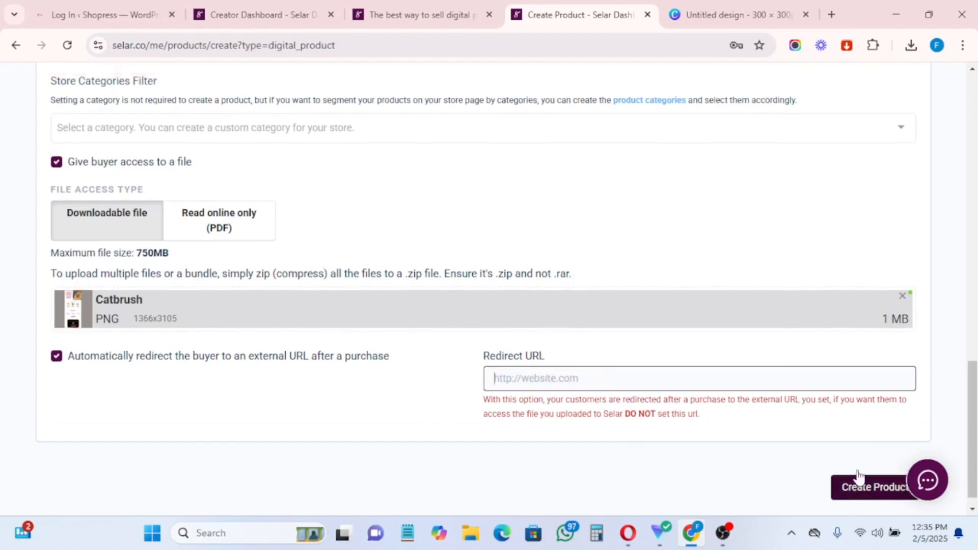
pyautogui.scroll(-1, 859, 478)
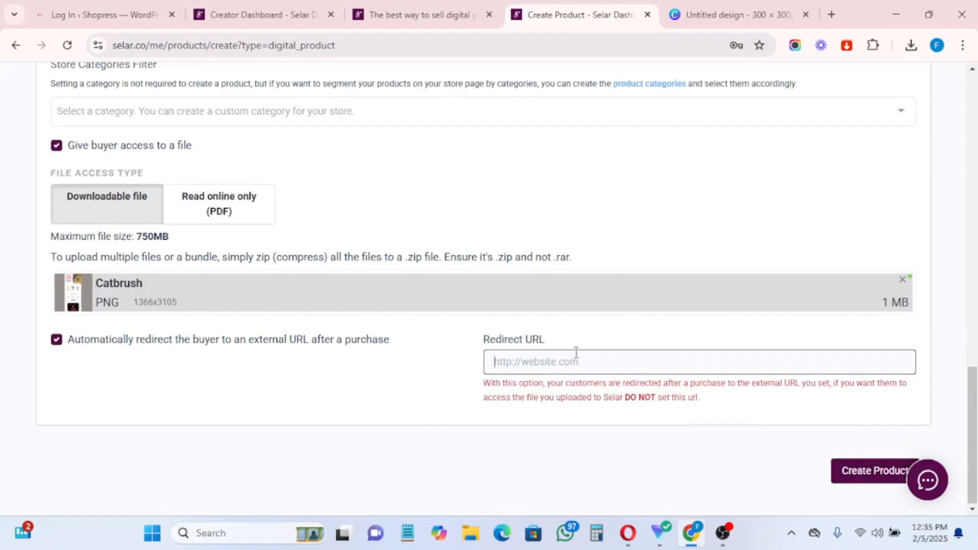
pyautogui.scroll(15, 575, 352)
pyautogui.scroll(3, 575, 351)
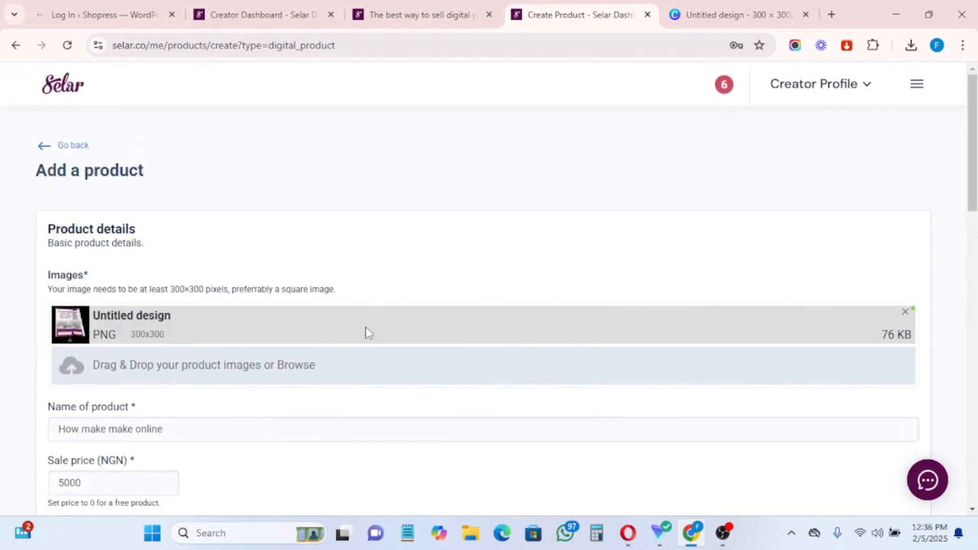
pyautogui.scroll(-10, 376, 345)
pyautogui.scroll(-8, 376, 347)
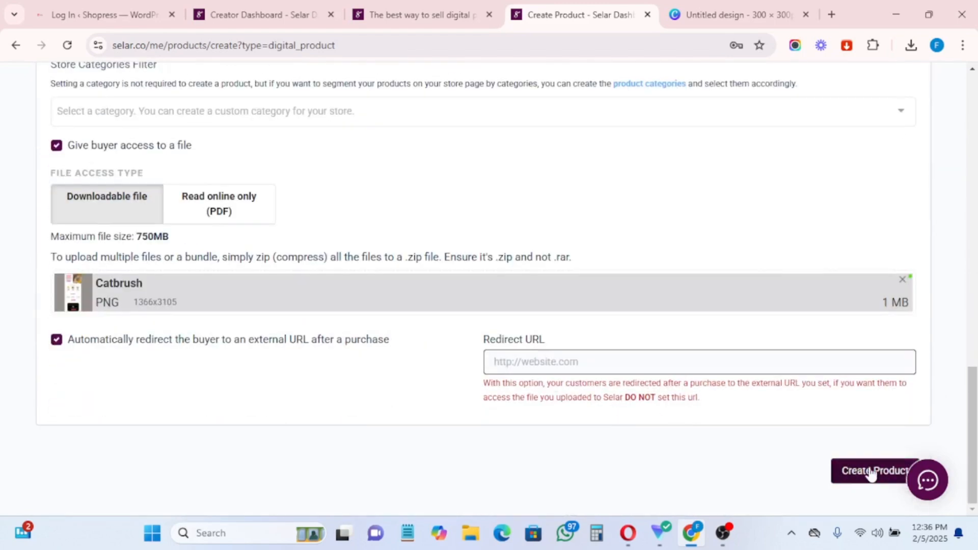
pyautogui.scroll(7, 761, 107)
pyautogui.scroll(10, 762, 118)
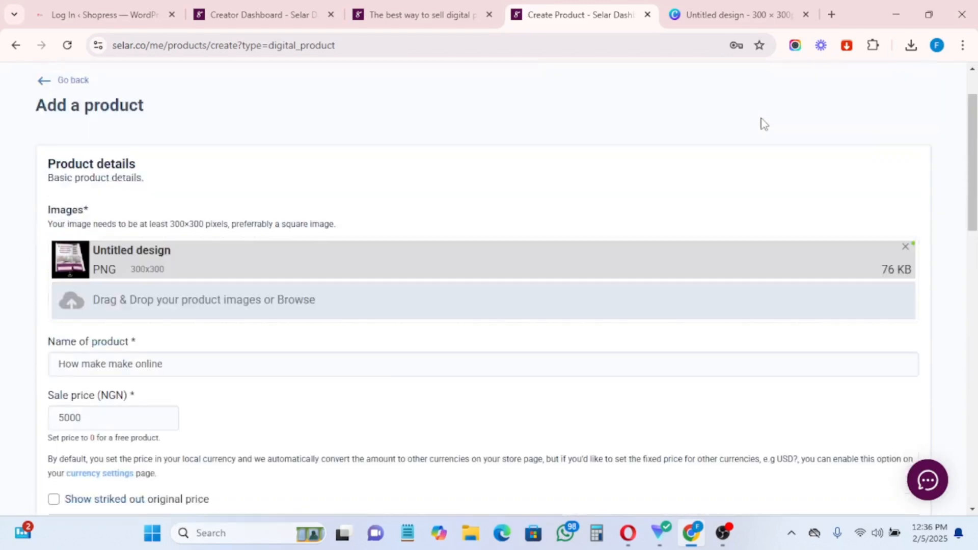
# Step: Go to Store Currencies via the Settings section of the navigation menu
pyautogui.click(916, 85)
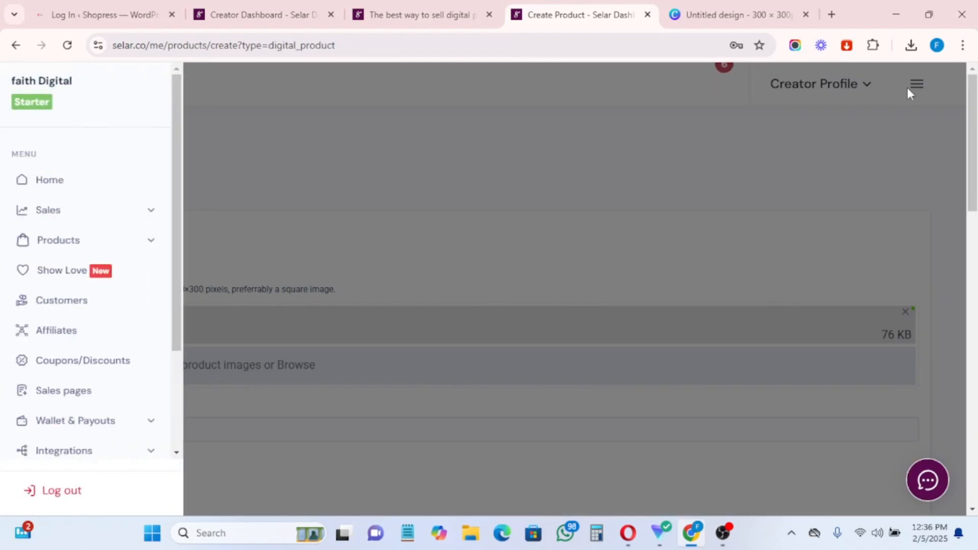
pyautogui.scroll(-3, 65, 246)
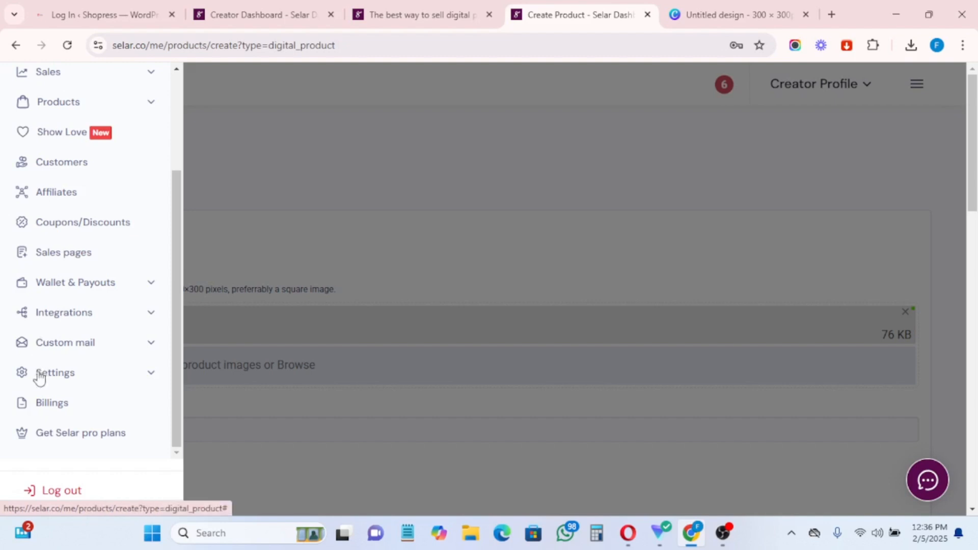
pyautogui.click(68, 380)
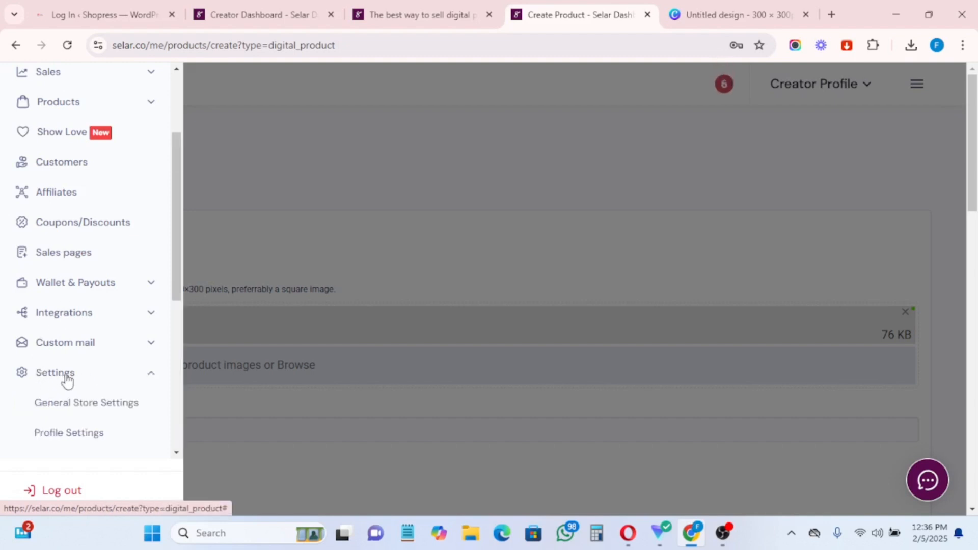
pyautogui.scroll(-4, 78, 279)
pyautogui.click(89, 293)
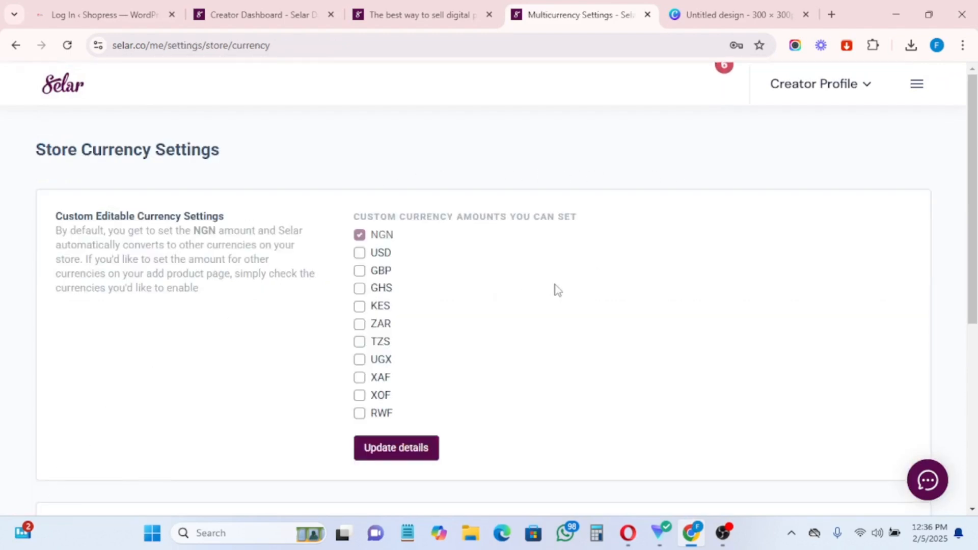
# Step: Update the Store Currency Settings, keeping NGN, USD, GBP and GHS enabled
pyautogui.scroll(-5, 454, 332)
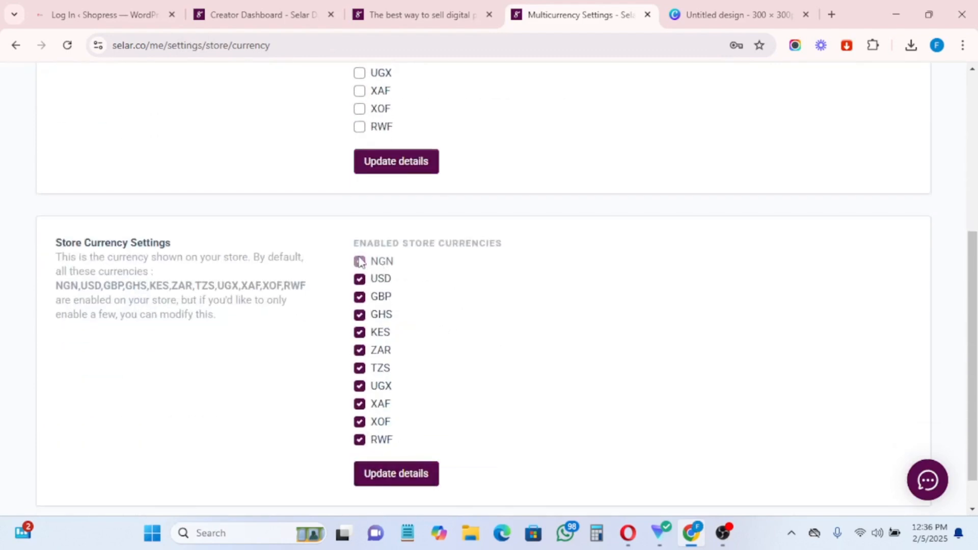
pyautogui.click(375, 479)
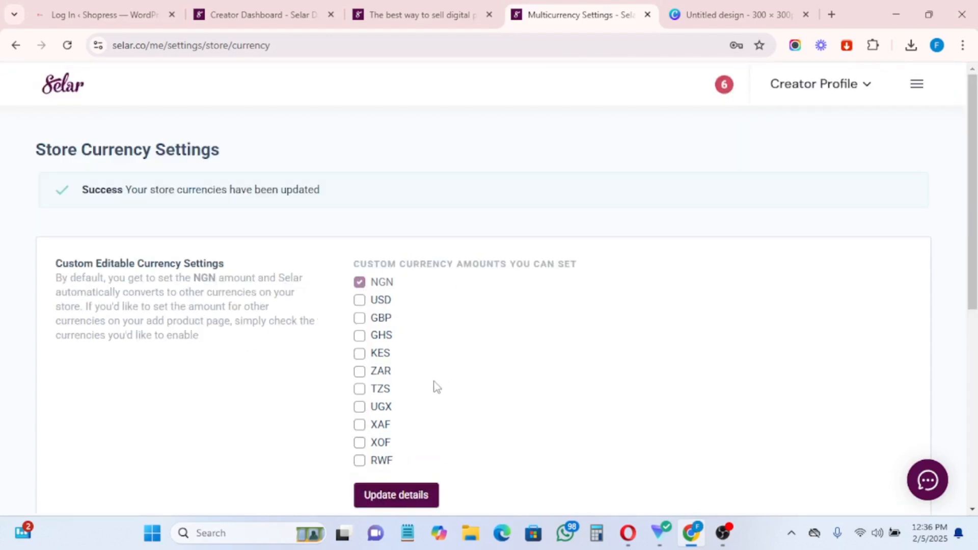
pyautogui.scroll(-3, 124, 282)
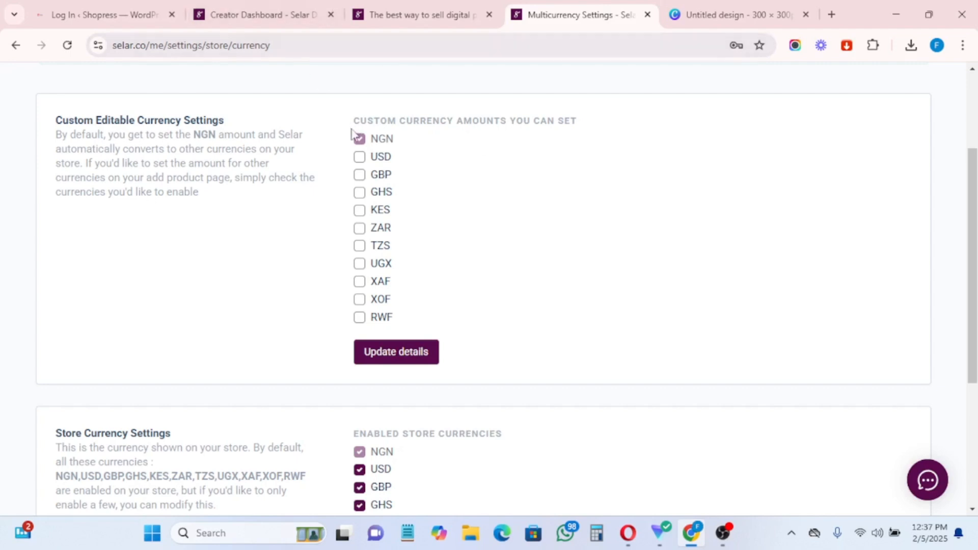
# Step: Enable USD, GBP and GHS as custom editable currencies, untick KES, and save the currency settings
pyautogui.click(360, 158)
pyautogui.click(360, 193)
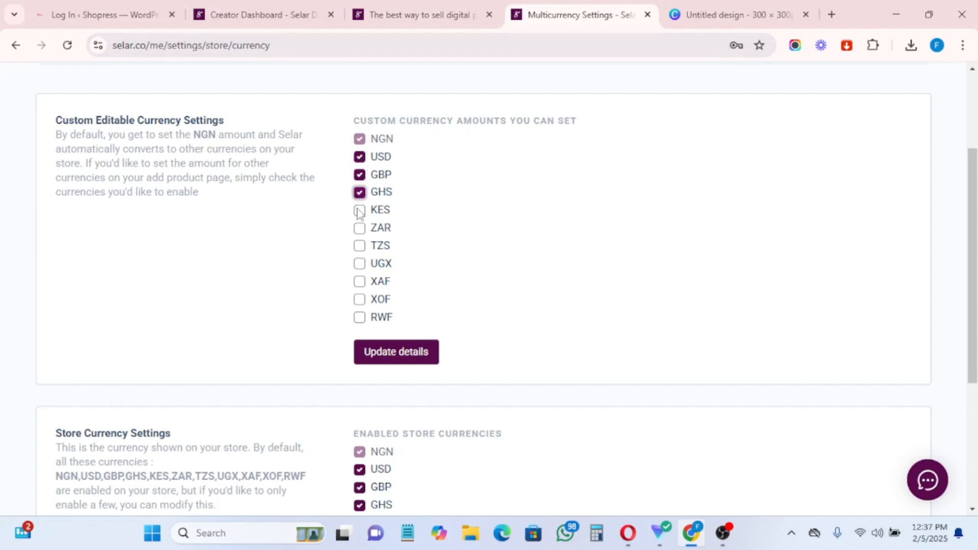
pyautogui.click(360, 210)
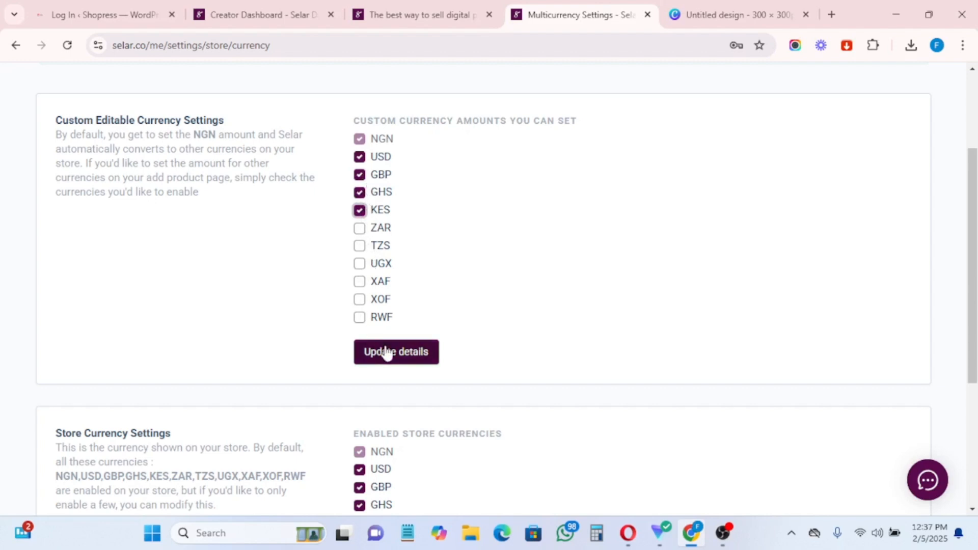
pyautogui.press('space')
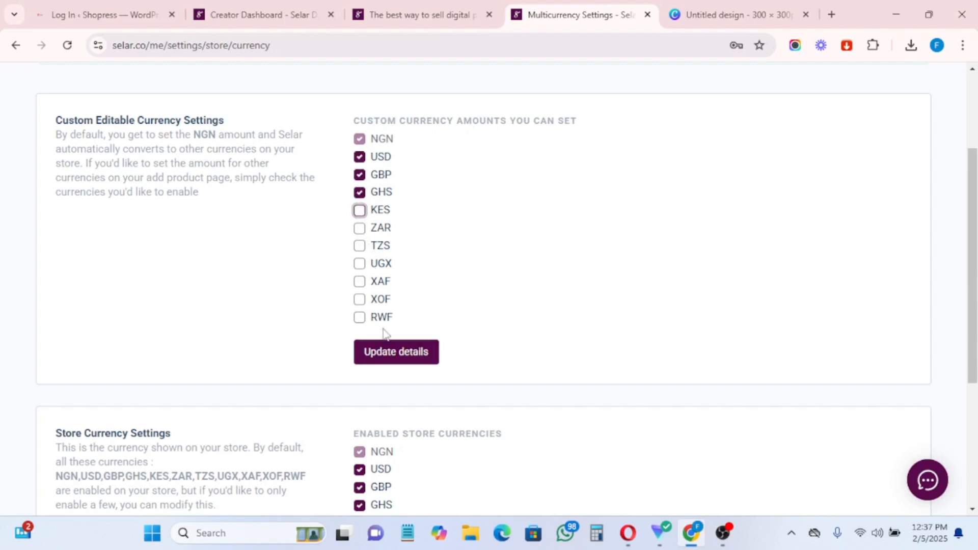
pyautogui.click(384, 352)
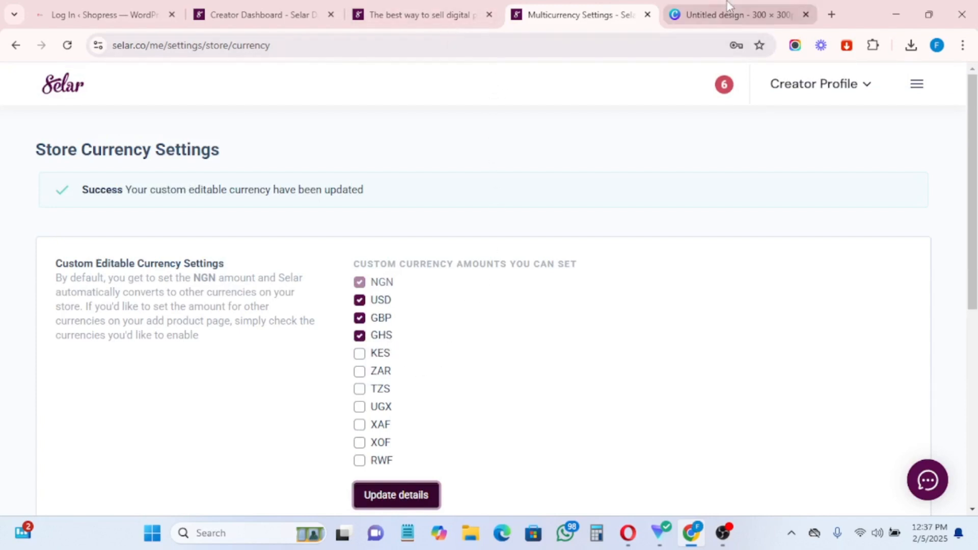
# Step: From Products > All Products, start a new Digital Product with NGN, USD, GBP and GHS price fields
pyautogui.click(908, 85)
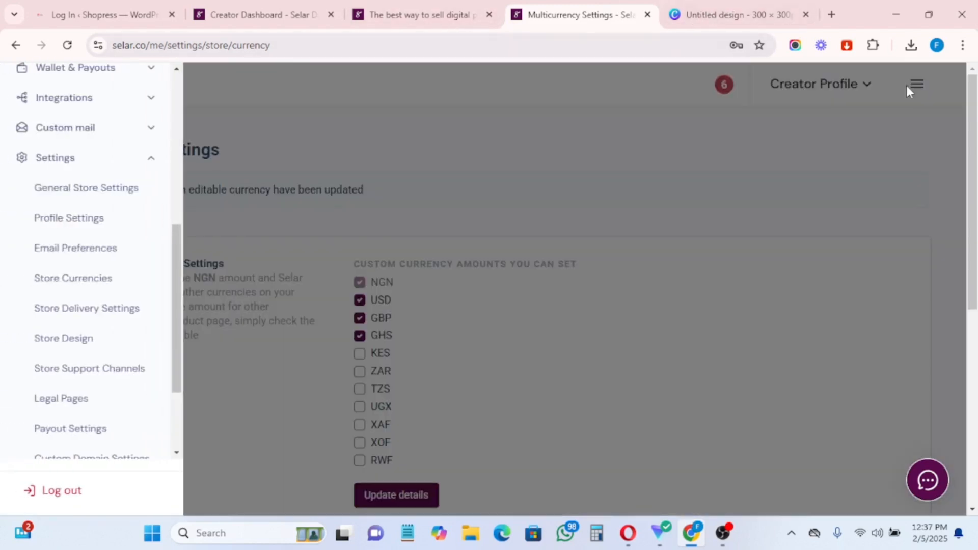
pyautogui.scroll(7, 92, 214)
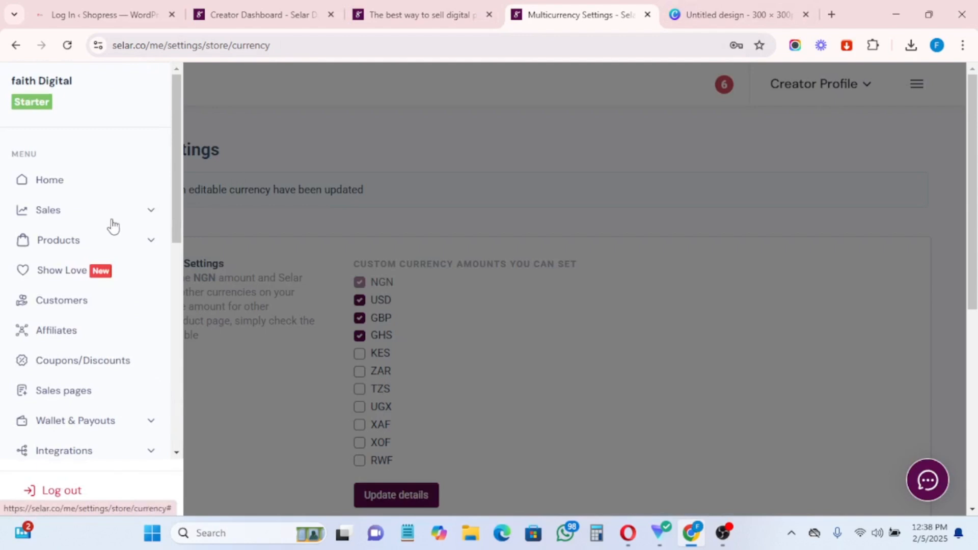
pyautogui.click(74, 248)
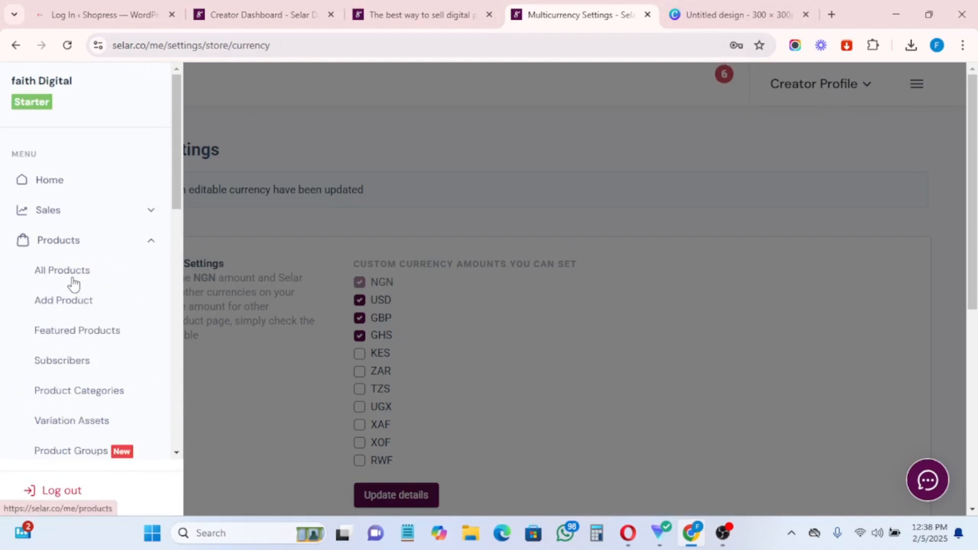
pyautogui.click(75, 274)
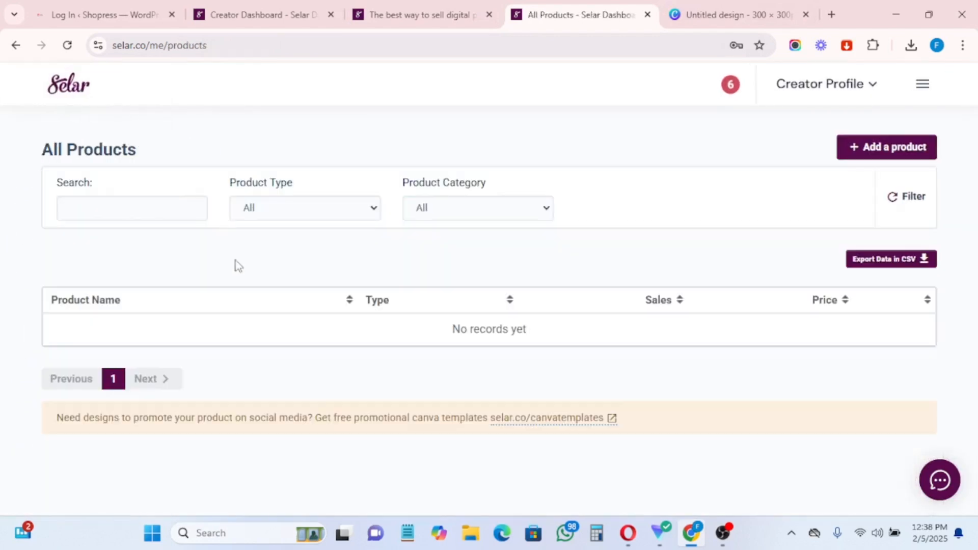
pyautogui.click(884, 149)
pyautogui.click(470, 360)
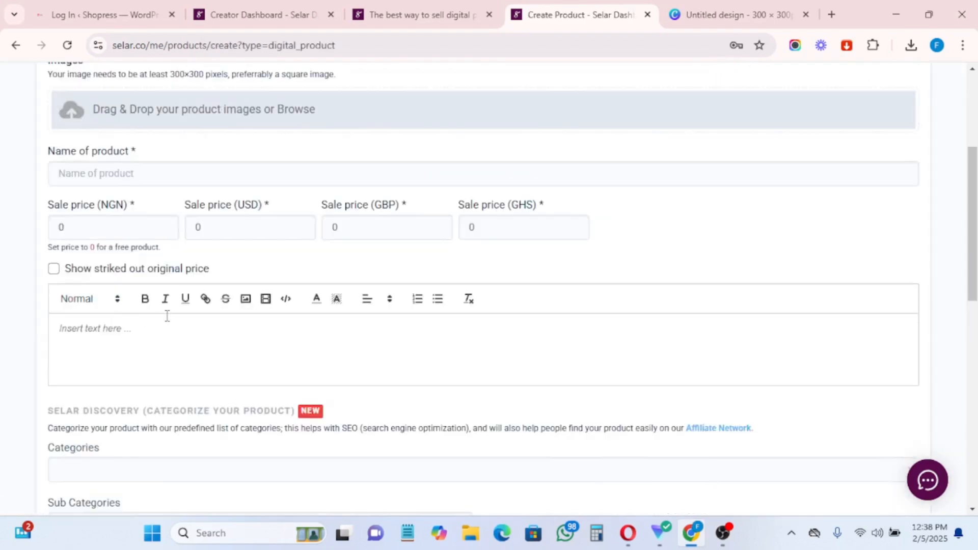
pyautogui.scroll(-1, 168, 316)
pyautogui.scroll(2, 203, 306)
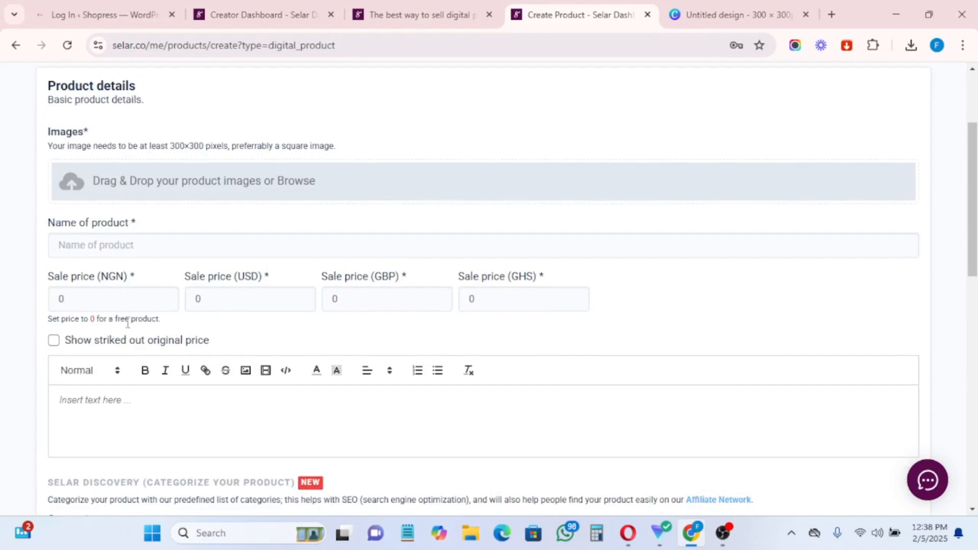
# Step: Replace the zero sale prices with 5000 NGN, 10 USD, 15 GBP and 80 GHS
pyautogui.click(86, 297)
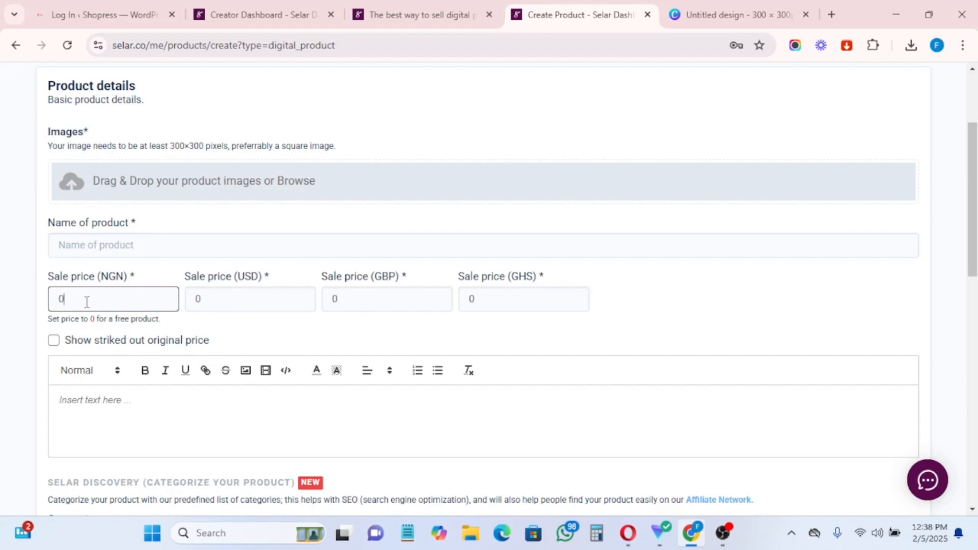
pyautogui.scroll(-4, 118, 290)
pyautogui.scroll(1, 121, 337)
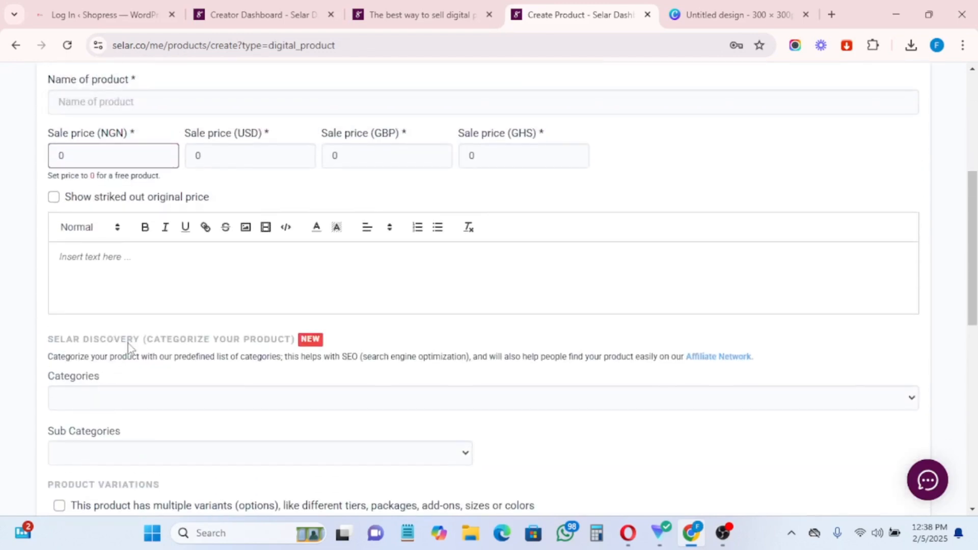
pyautogui.scroll(2, 120, 306)
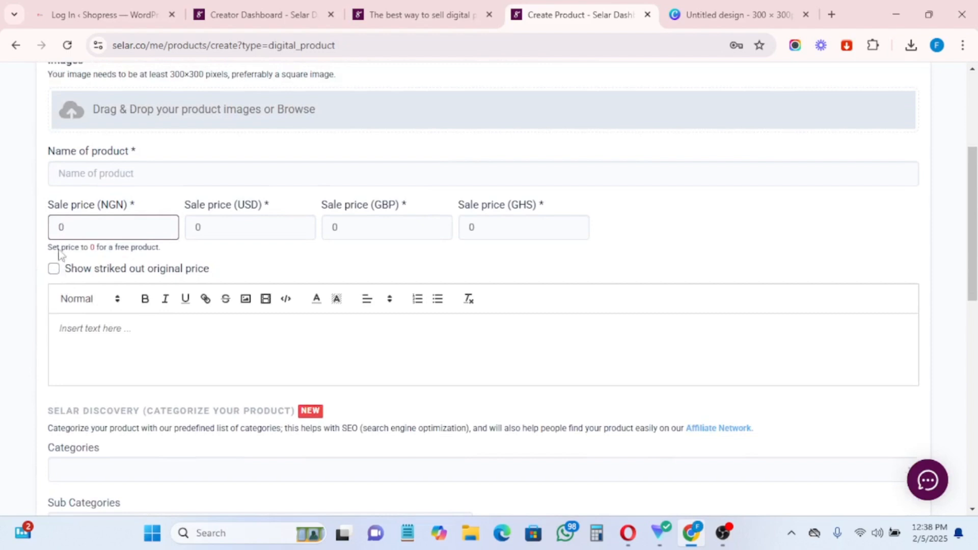
pyautogui.press('BackSpace')
pyautogui.write('5000')
pyautogui.click(197, 227)
pyautogui.write('10')
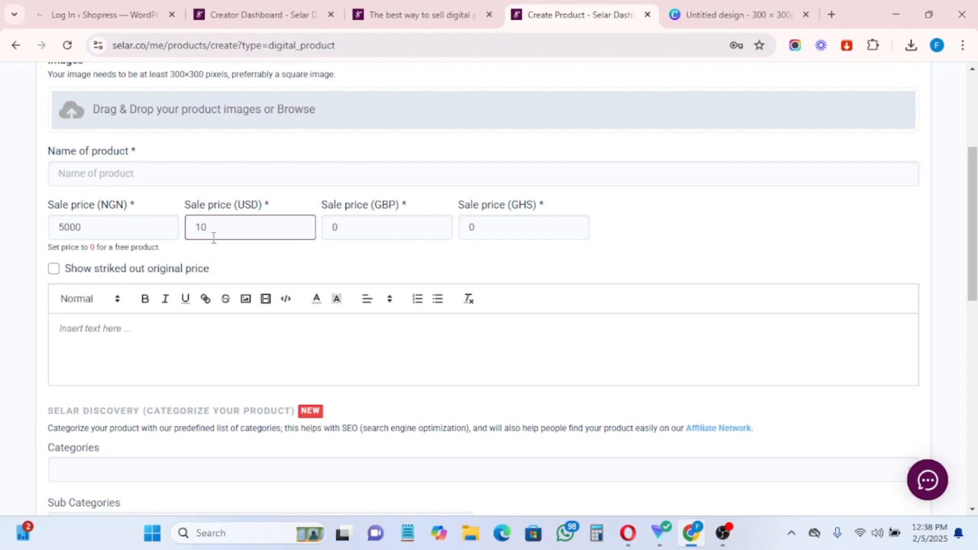
pyautogui.click(327, 230)
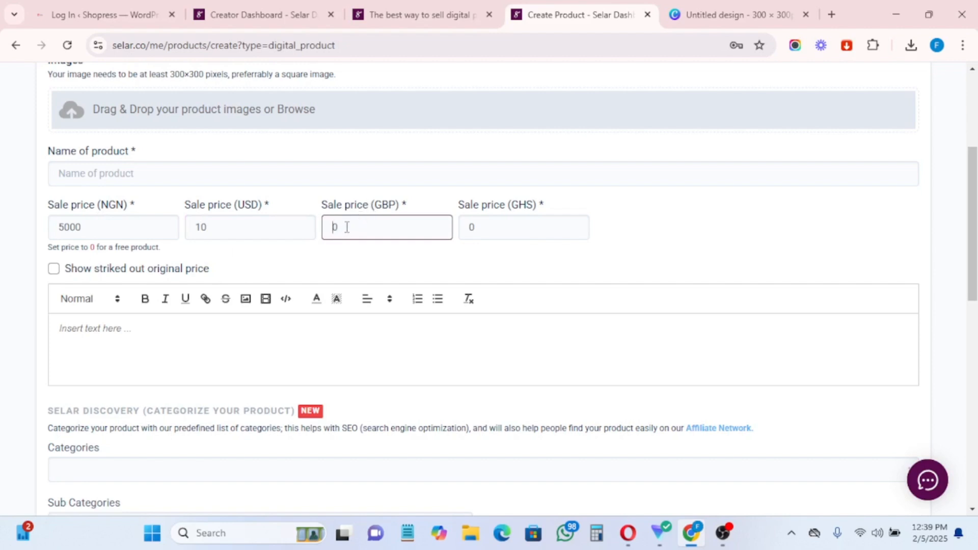
pyautogui.moveTo(347, 227); pyautogui.dragTo(330, 227)
pyautogui.moveTo(469, 228); pyautogui.dragTo(483, 228)
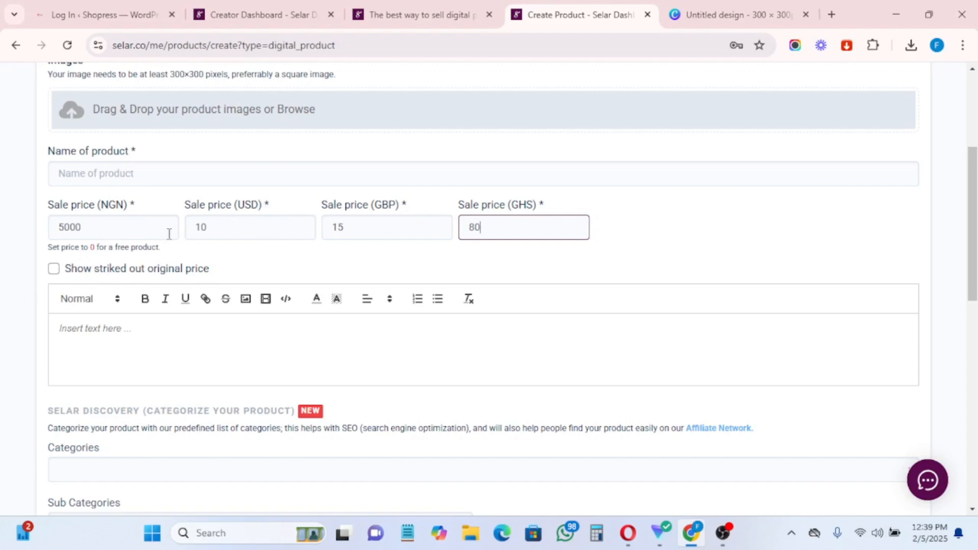
# Step: Turn on struck-out original prices and set them to 10000 NGN and 20 USD
pyautogui.click(54, 269)
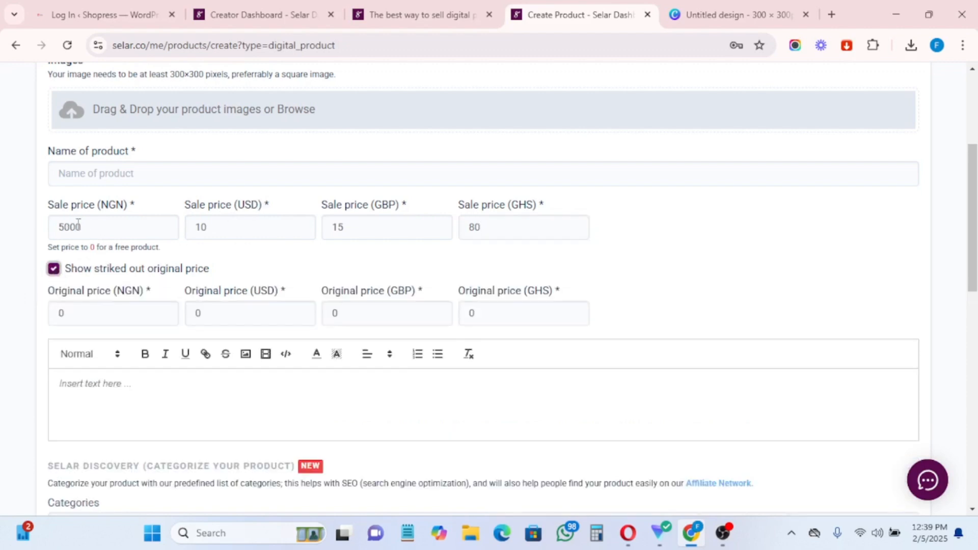
pyautogui.moveTo(52, 312); pyautogui.dragTo(79, 311)
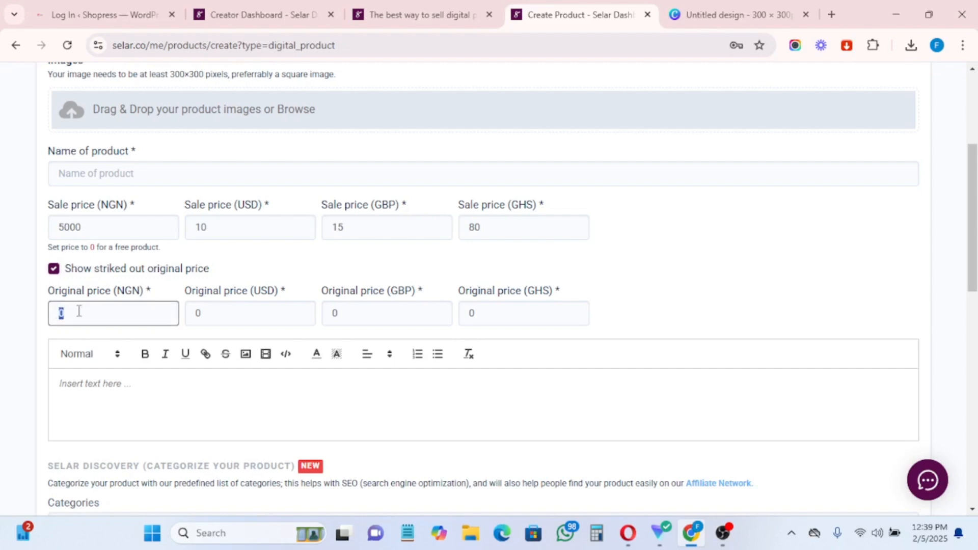
pyautogui.write('10000')
pyautogui.click(209, 312)
pyautogui.doubleClick(209, 309)
pyautogui.write('2')
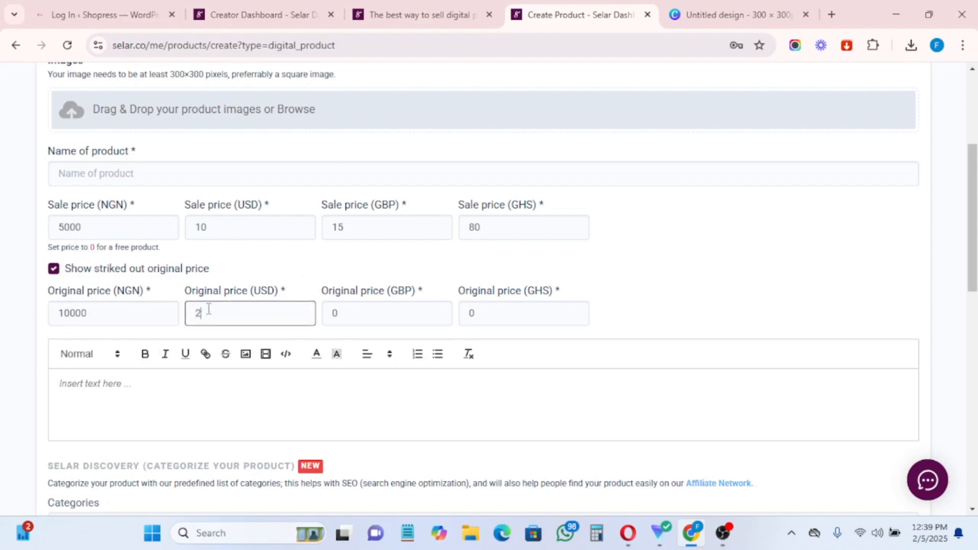
pyautogui.write('0')
# Step: Set the original prices for GBP to 25 and GHS to 100
pyautogui.click(340, 314)
pyautogui.doubleClick(347, 314)
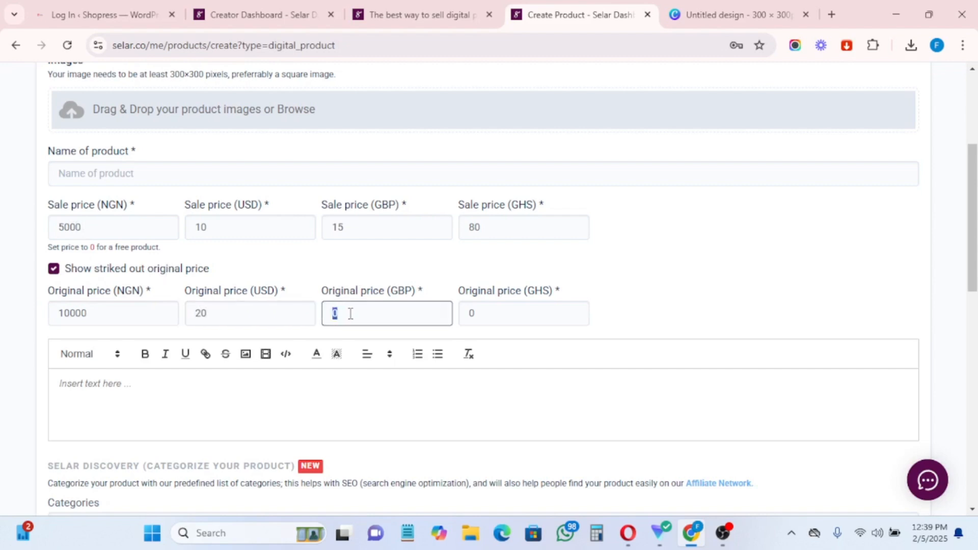
pyautogui.write('25')
pyautogui.click(466, 312)
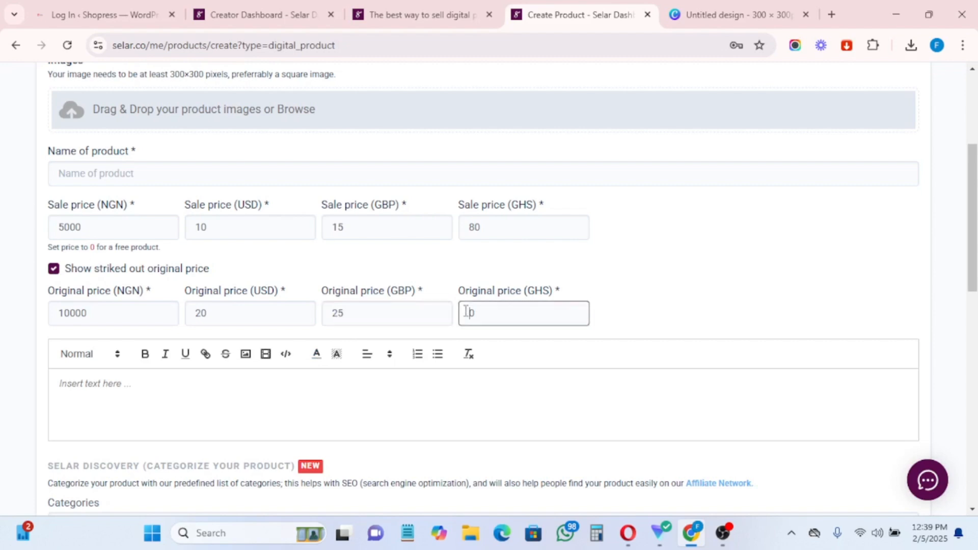
pyautogui.write('100')
pyautogui.scroll(-3, 204, 397)
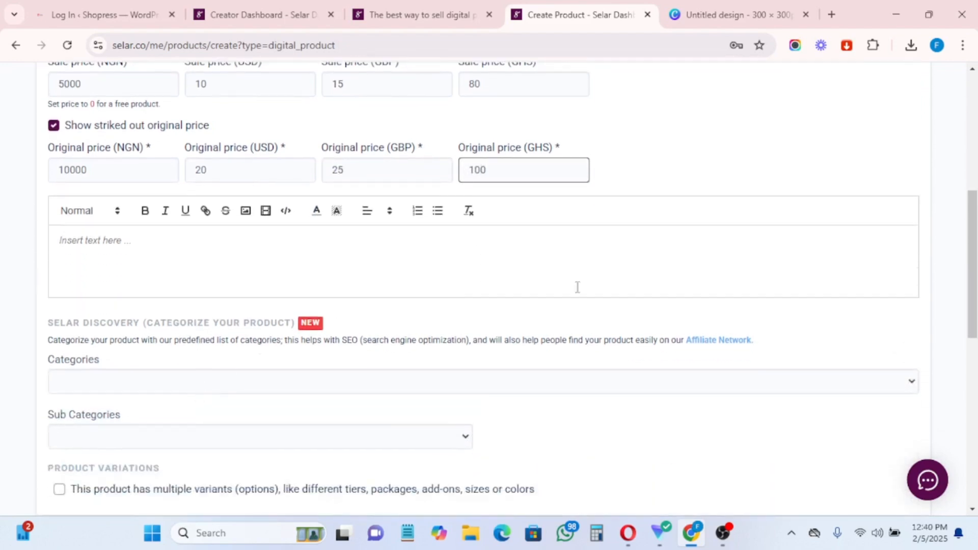
# Step: Upload the 'Untitled design' image from Downloads as the product image
pyautogui.scroll(-8, 833, 277)
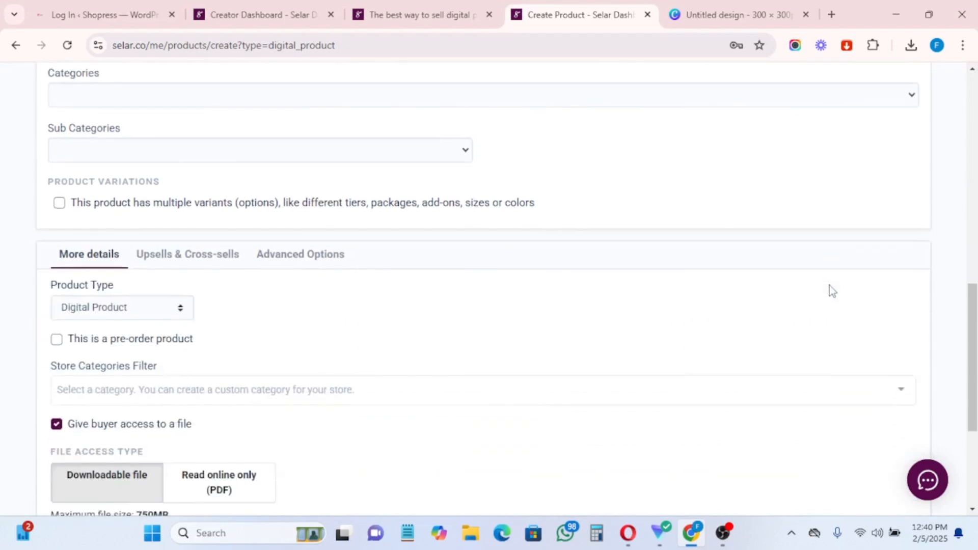
pyautogui.scroll(8, 793, 338)
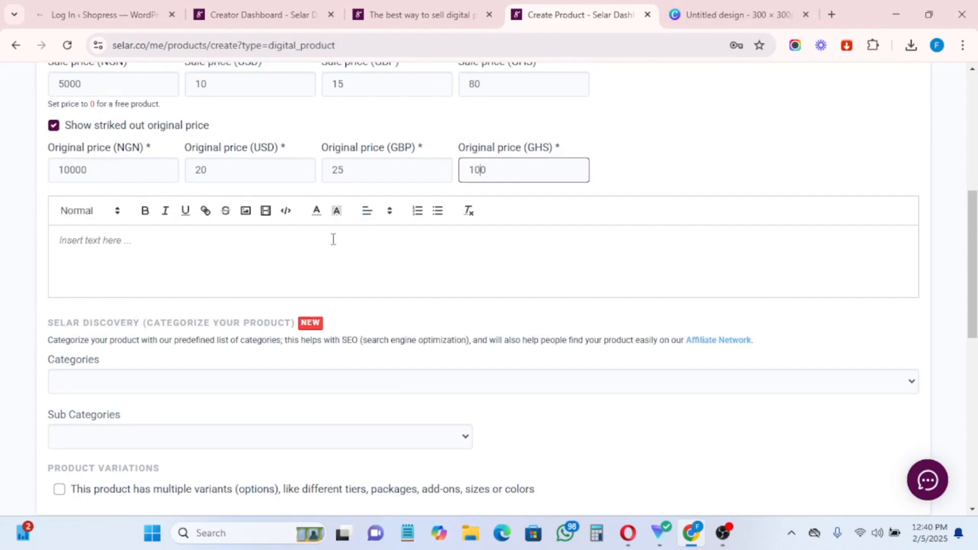
pyautogui.scroll(-1, 273, 306)
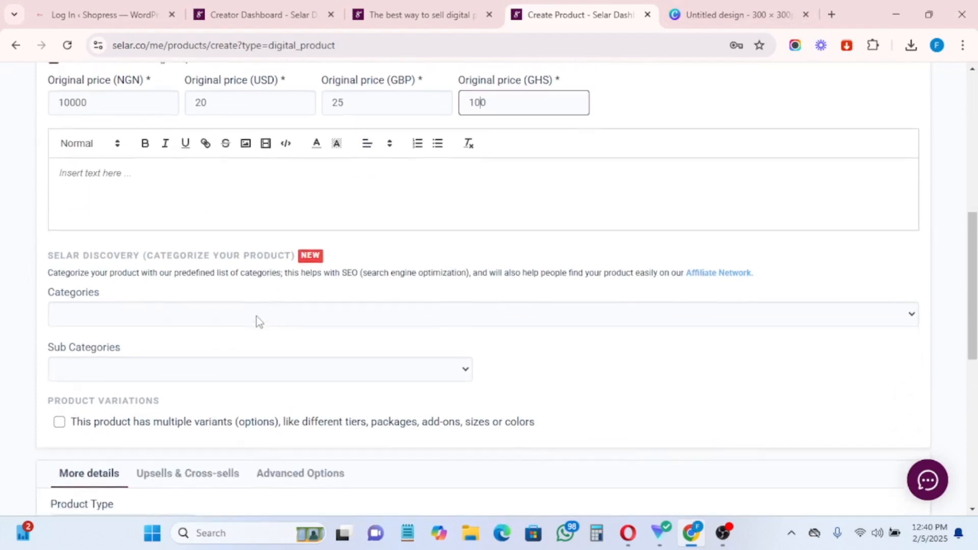
pyautogui.scroll(5, 255, 316)
pyautogui.click(122, 180)
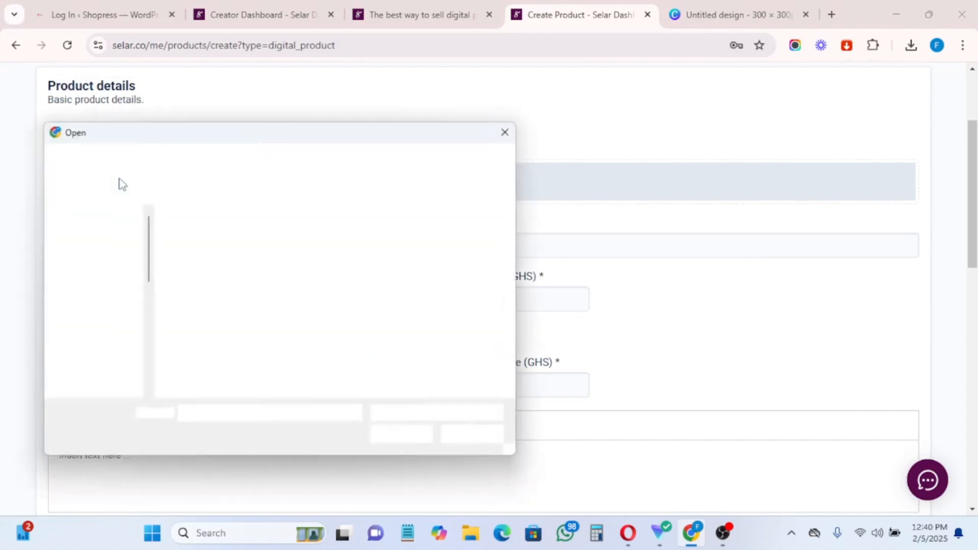
pyautogui.click(193, 249)
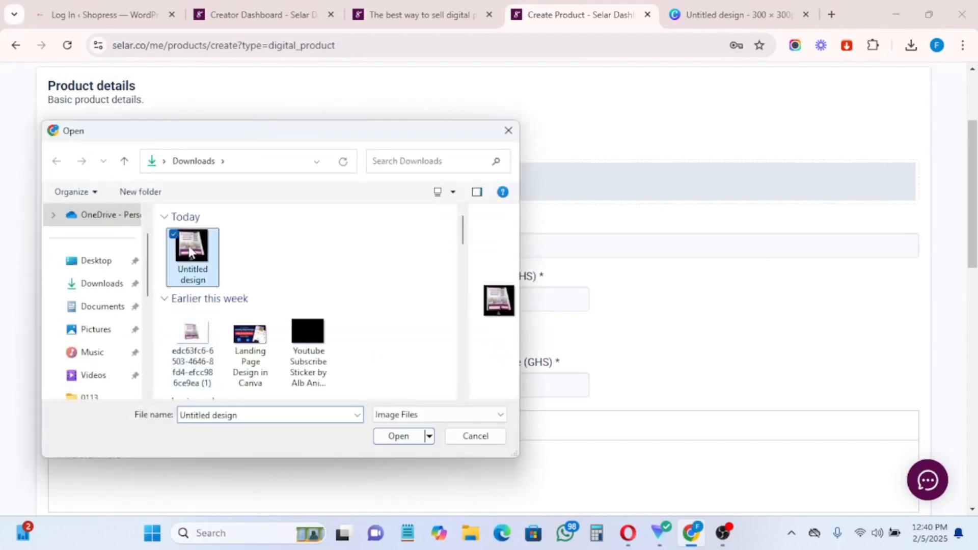
pyautogui.click(398, 438)
# Step: Fill the product name with the suggested 'How make make online'
pyautogui.scroll(-3, 225, 343)
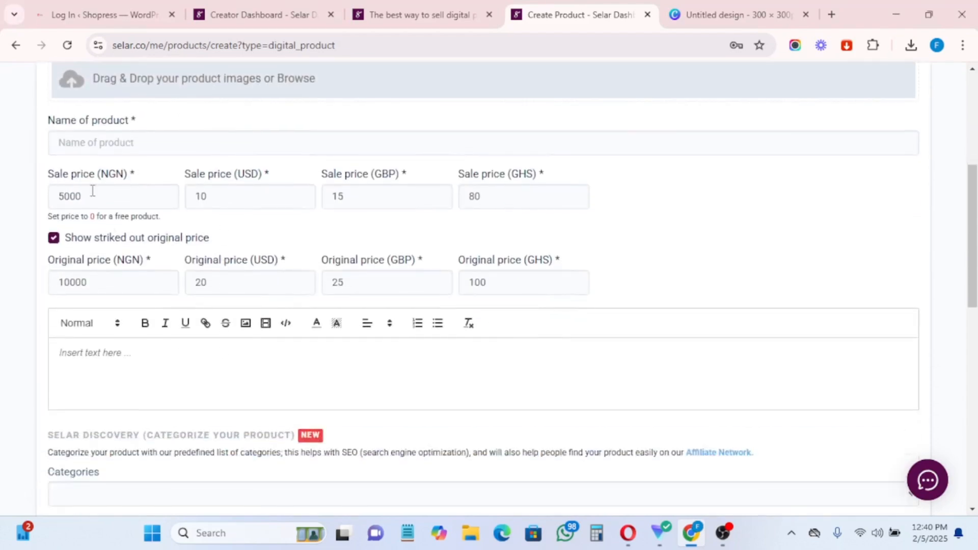
pyautogui.click(99, 142)
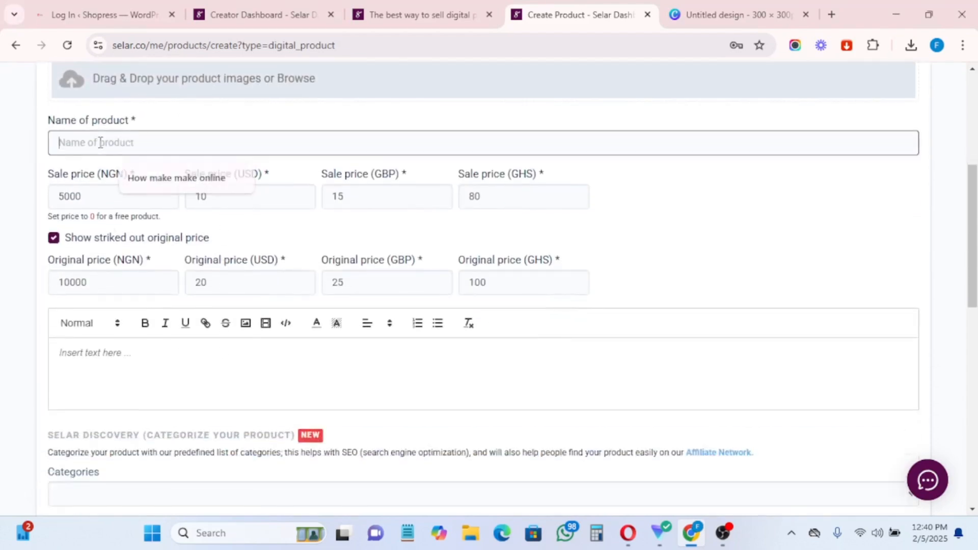
pyautogui.click(146, 177)
pyautogui.scroll(-2, 197, 310)
# Step: Set the Selar Discovery category to Business and the sub category to Commerce
pyautogui.click(99, 280)
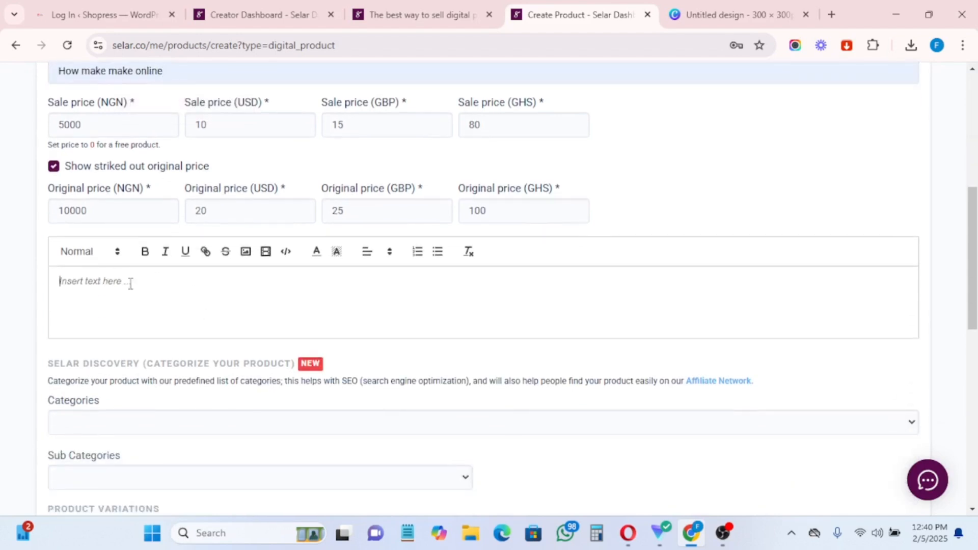
pyautogui.scroll(-3, 153, 346)
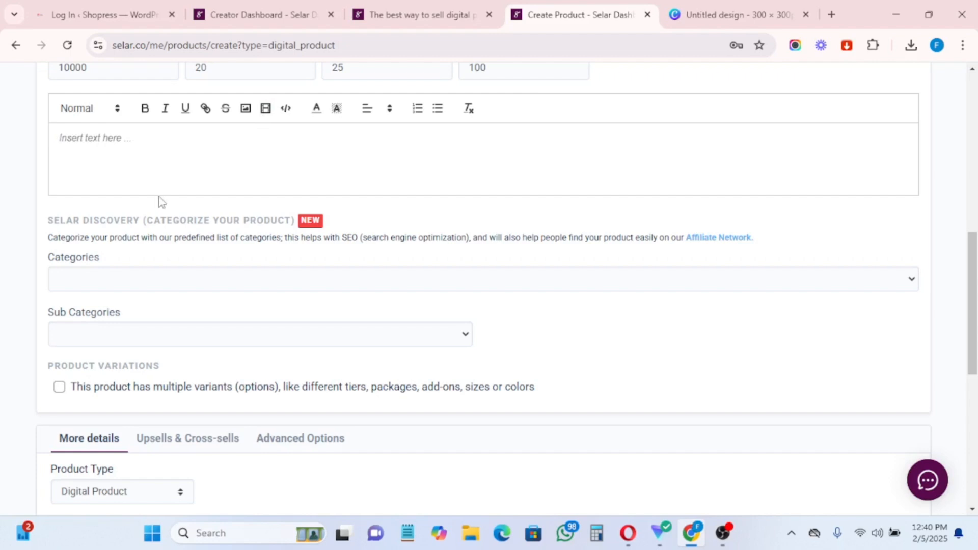
pyautogui.click(85, 288)
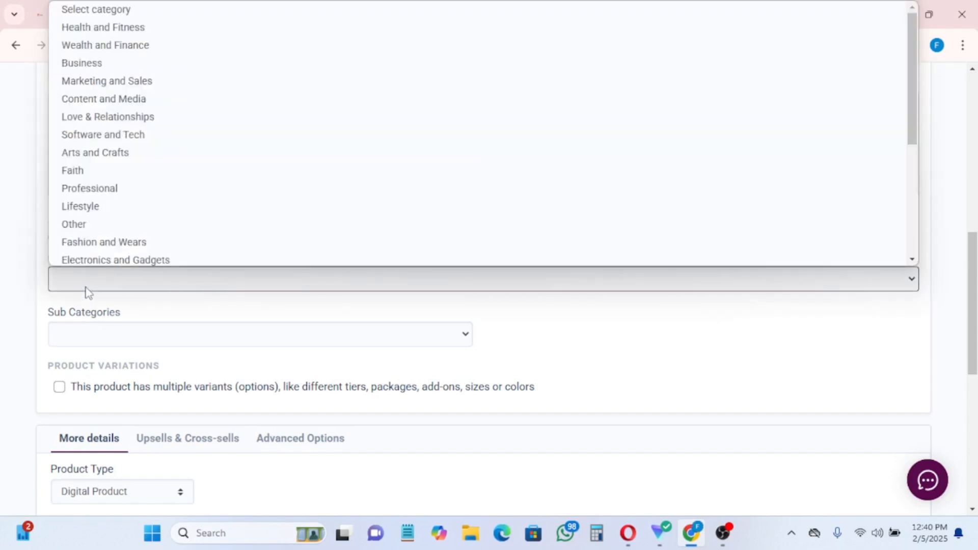
pyautogui.click(92, 62)
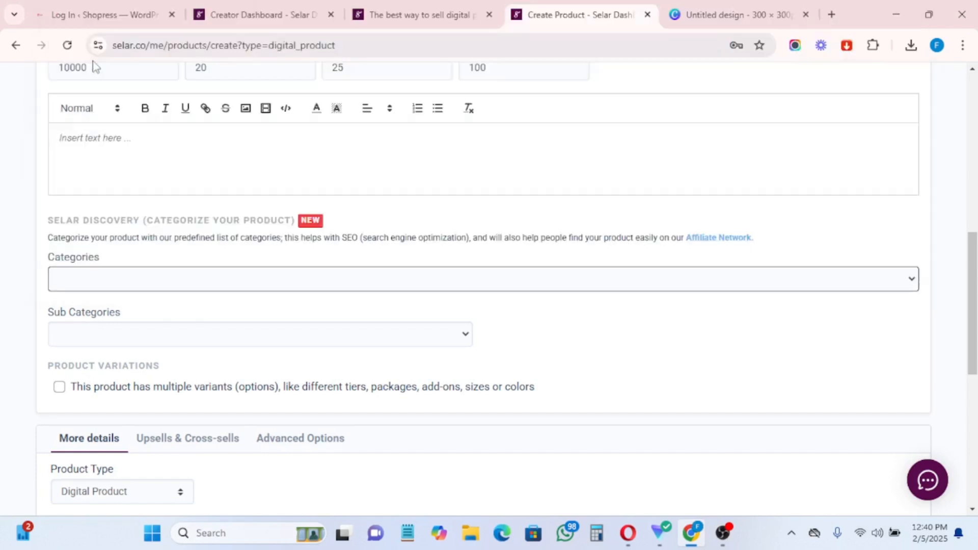
pyautogui.click(131, 338)
pyautogui.click(88, 393)
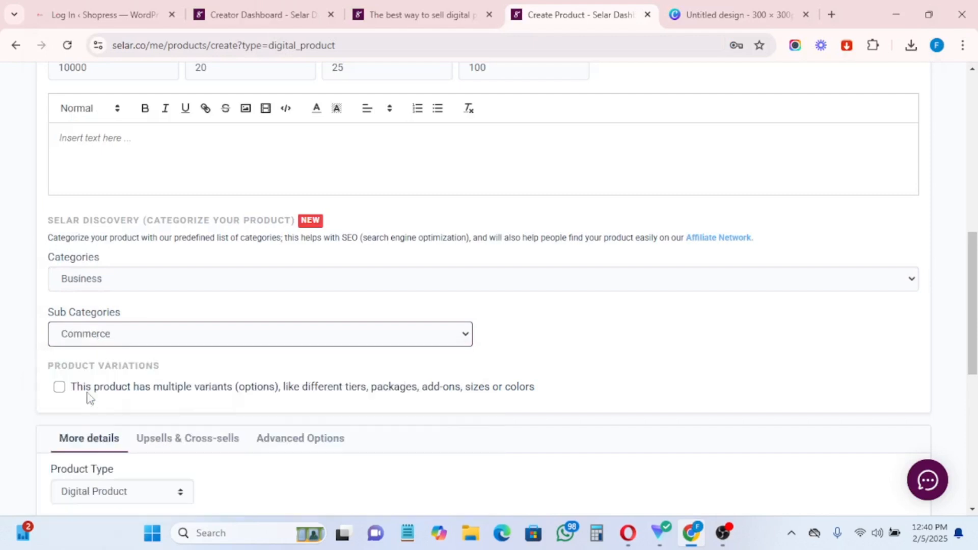
pyautogui.scroll(-3, 163, 331)
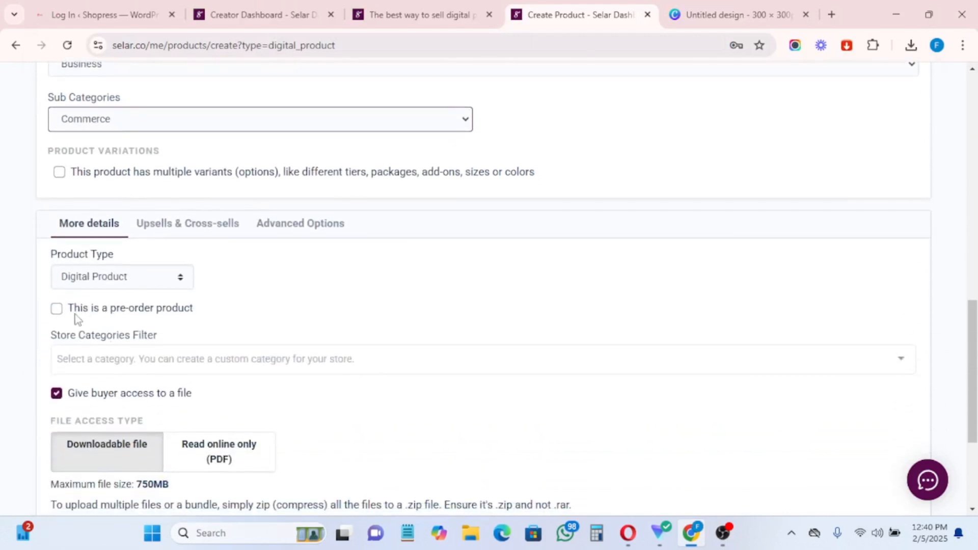
pyautogui.scroll(-1, 104, 326)
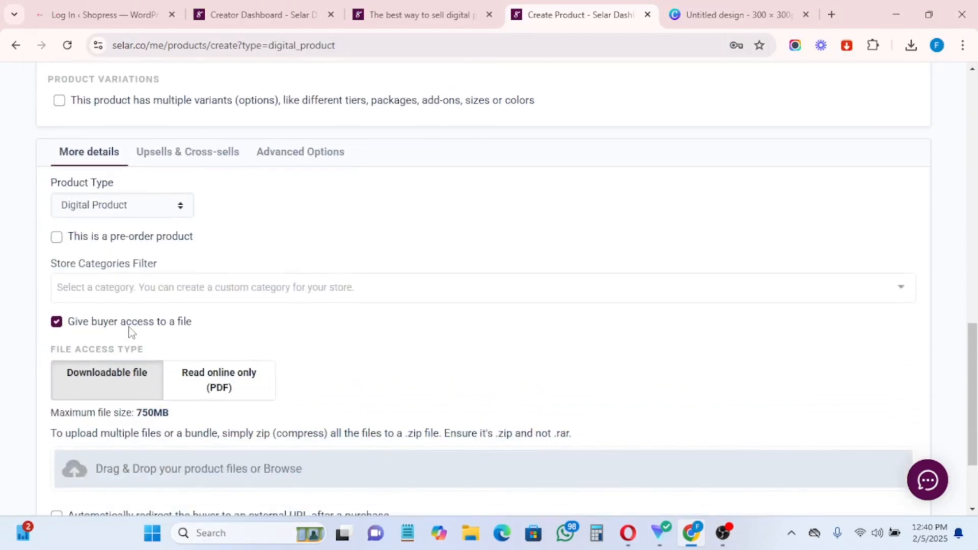
pyautogui.scroll(-2, 128, 331)
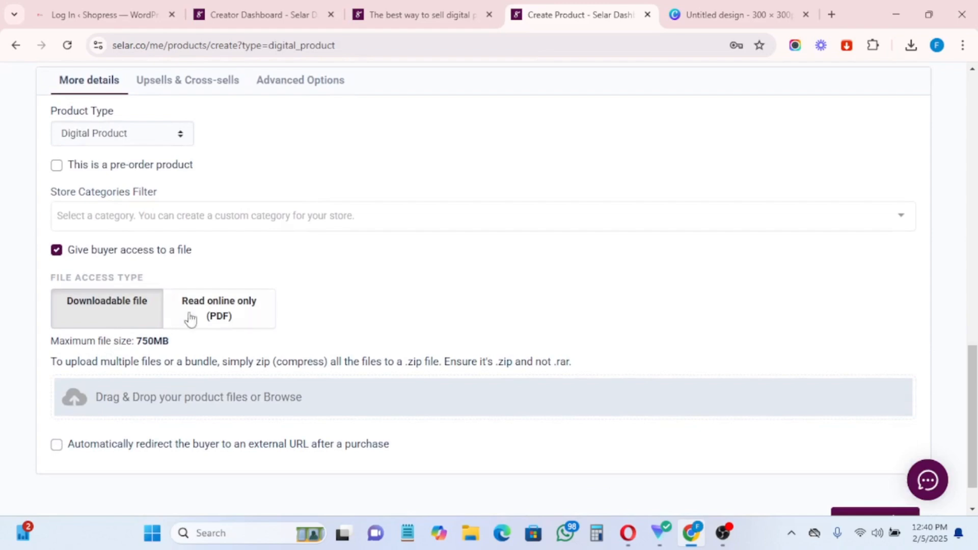
pyautogui.click(118, 406)
pyautogui.scroll(-2, 120, 380)
pyautogui.scroll(-6, 218, 312)
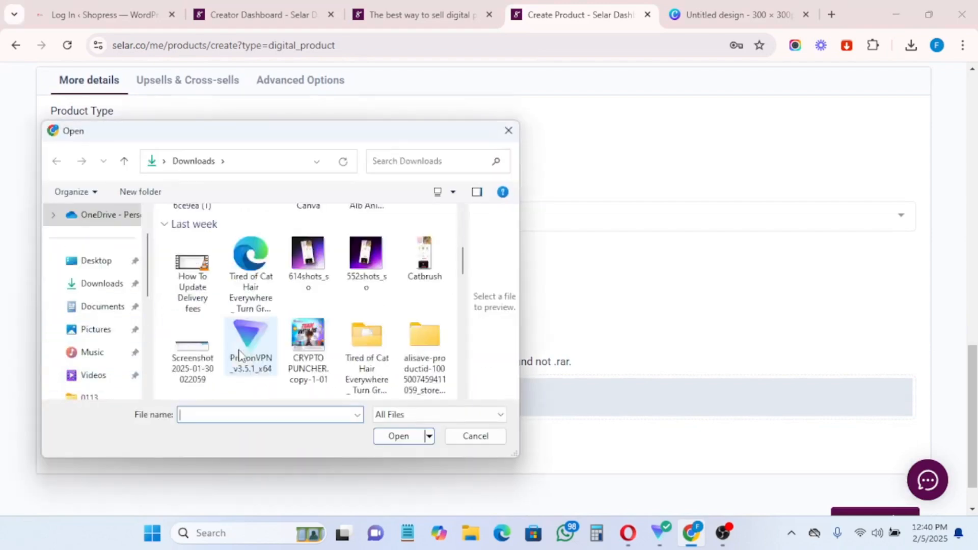
pyautogui.scroll(-2, 438, 288)
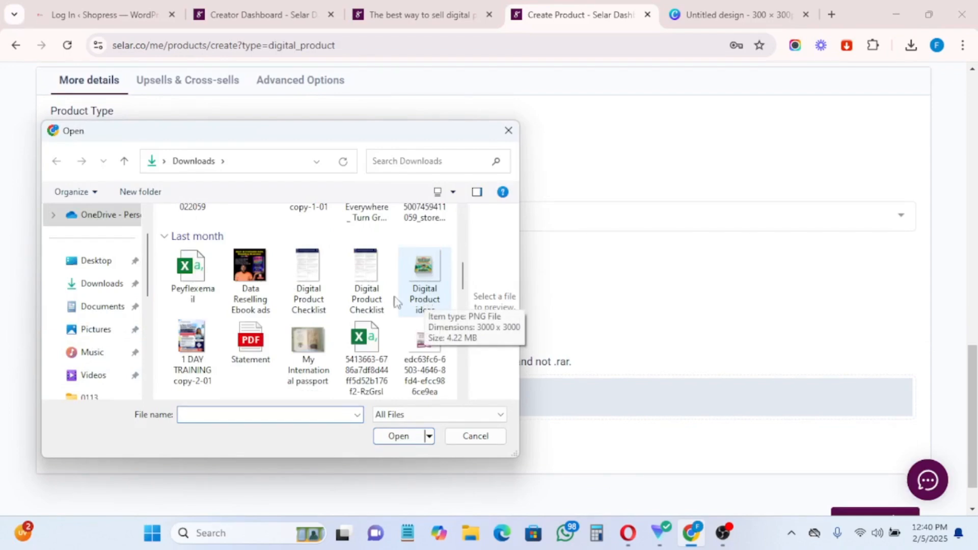
pyautogui.scroll(-2, 306, 298)
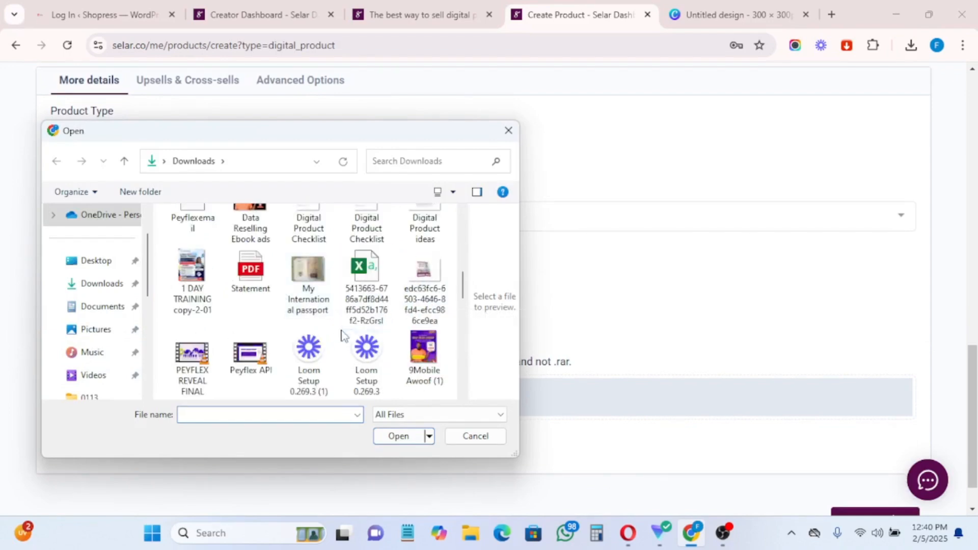
pyautogui.scroll(1, 351, 332)
pyautogui.click(416, 332)
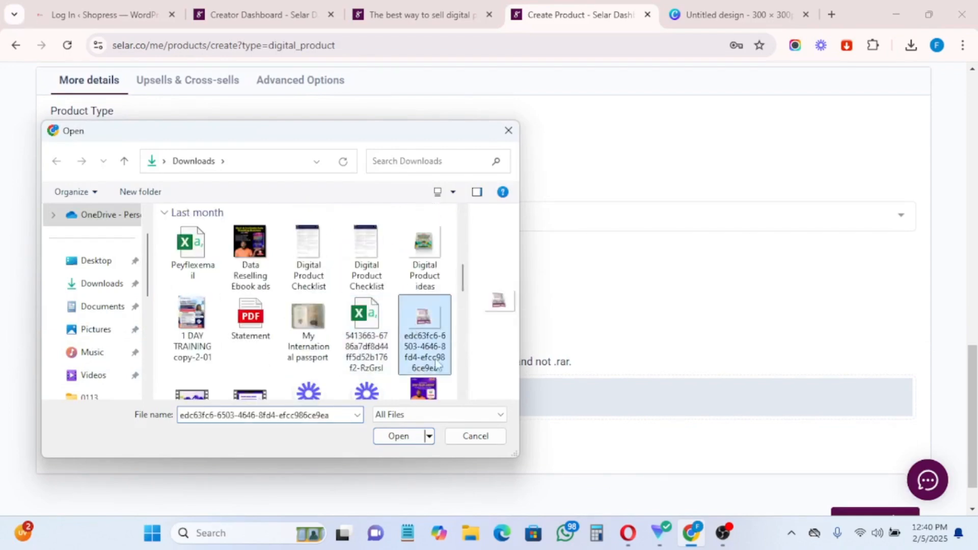
pyautogui.click(410, 437)
pyautogui.scroll(-1, 169, 367)
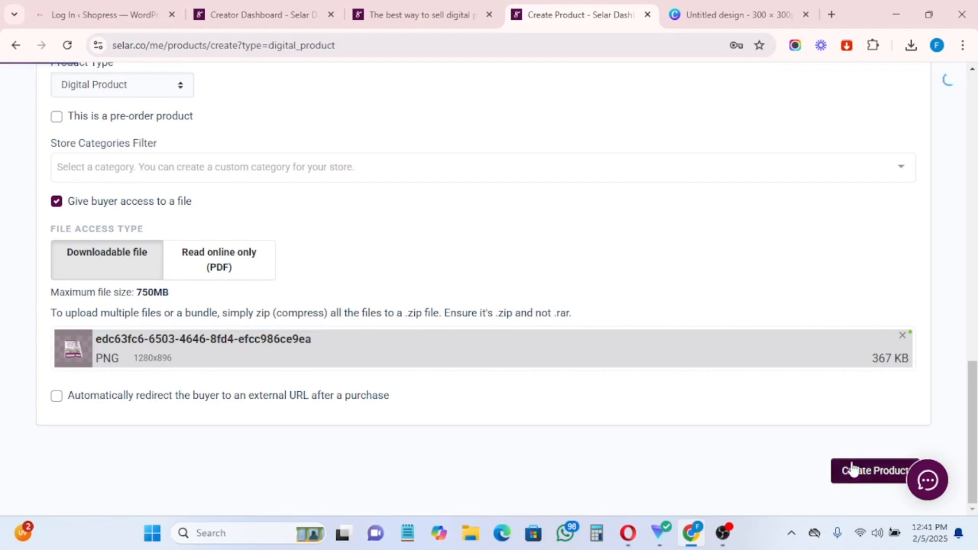
# Step: Write the description 'This ebook contains… how to make money online' and create the product
pyautogui.click(872, 473)
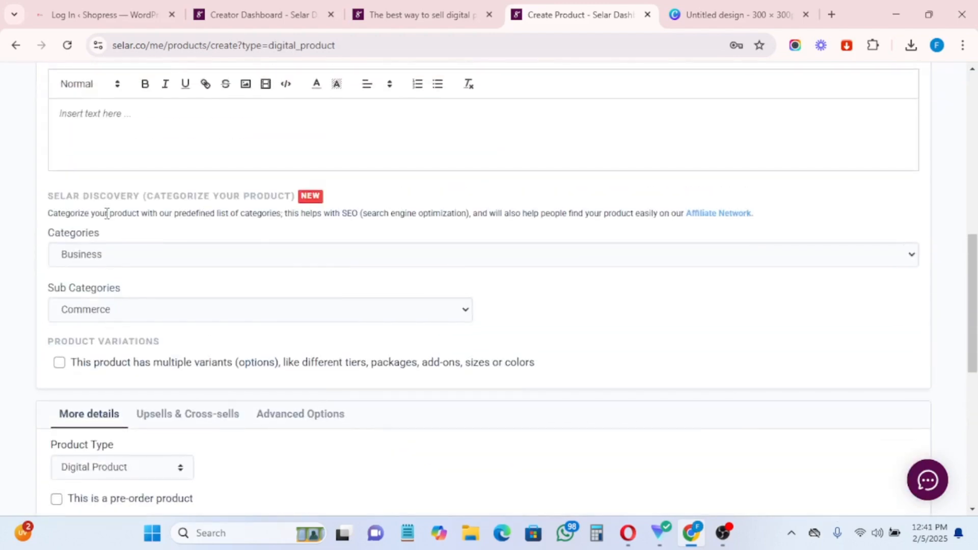
pyautogui.scroll(3, 105, 214)
pyautogui.click(82, 270)
pyautogui.write('How to make money onlin')
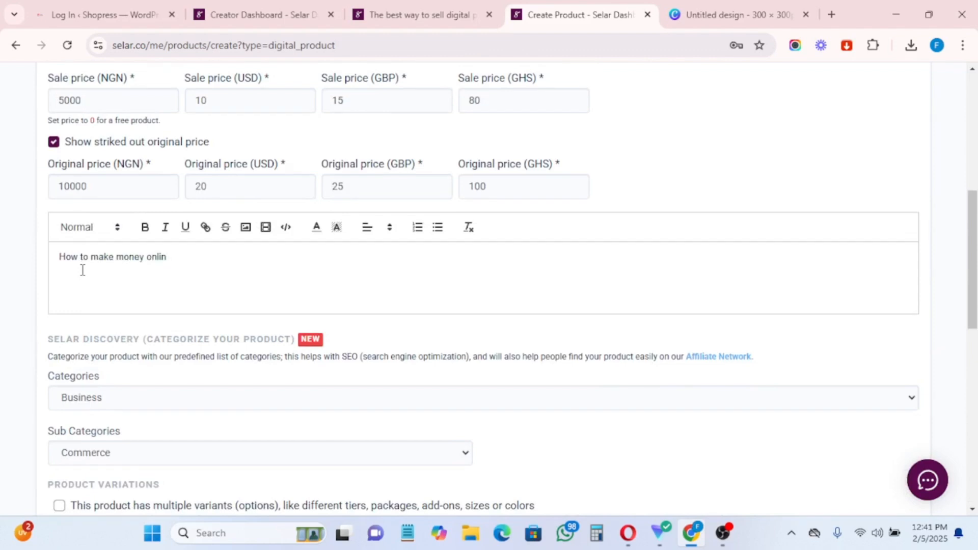
pyautogui.write('e')
pyautogui.click(64, 256)
pyautogui.press('BackSpace')
pyautogui.write('This ebook contains')
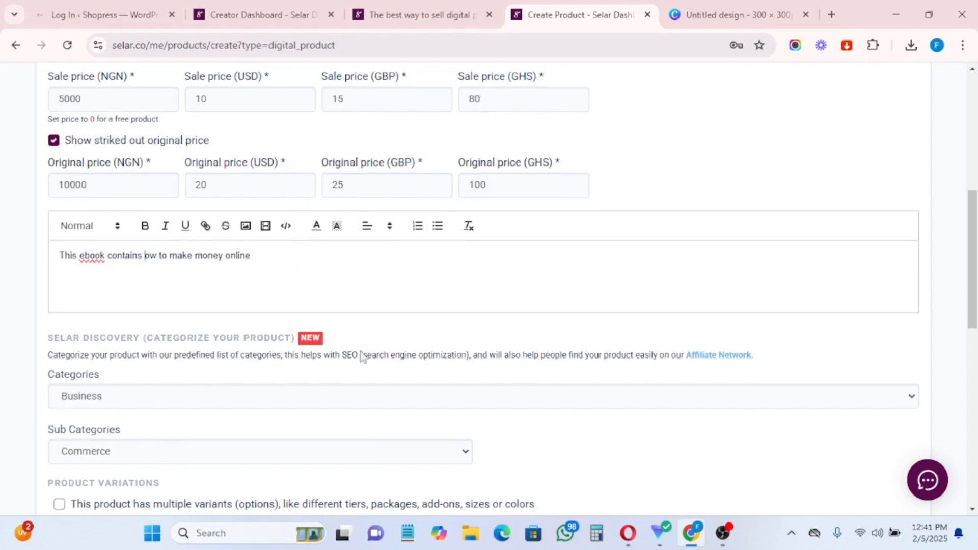
pyautogui.scroll(-15, 365, 351)
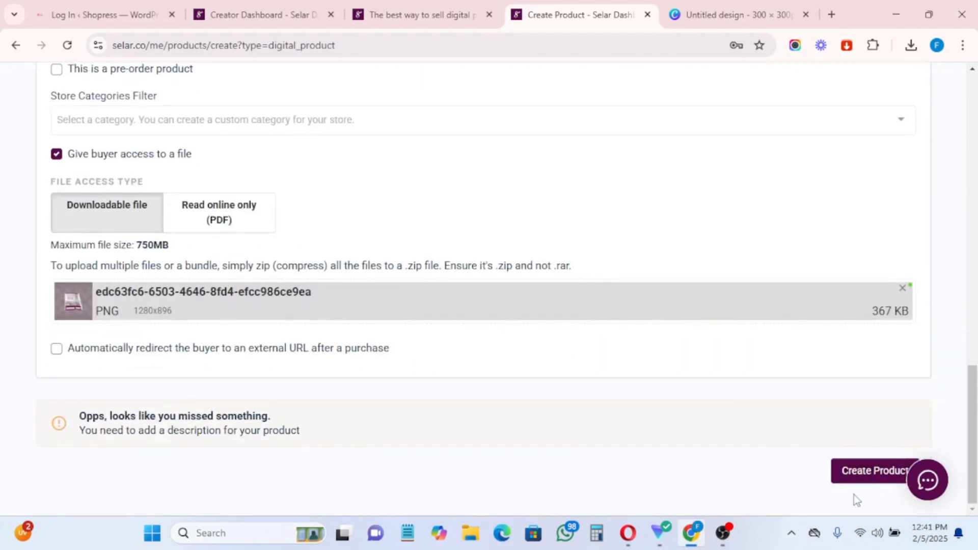
pyautogui.click(859, 472)
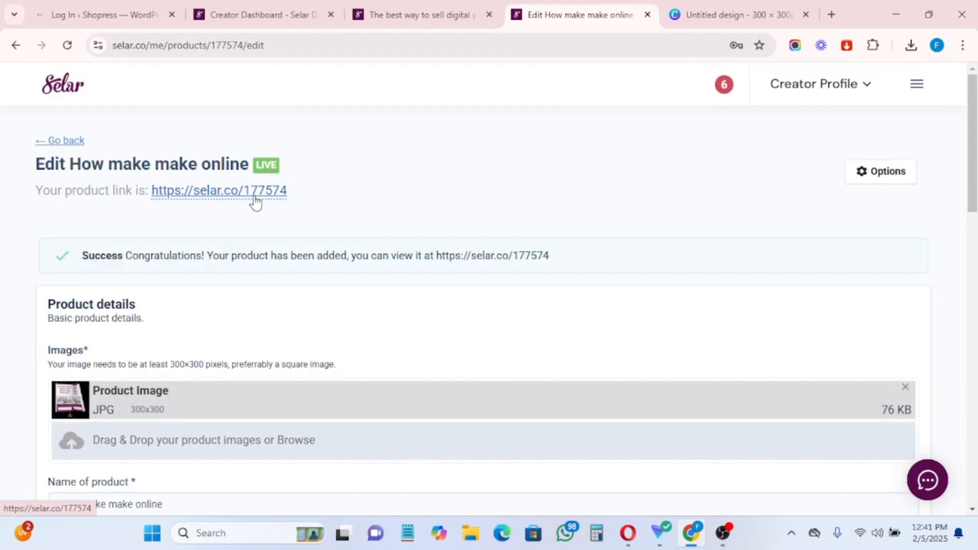
# Step: Open the live ebook's public product link in a new browser tab
pyautogui.rightClick(203, 197)
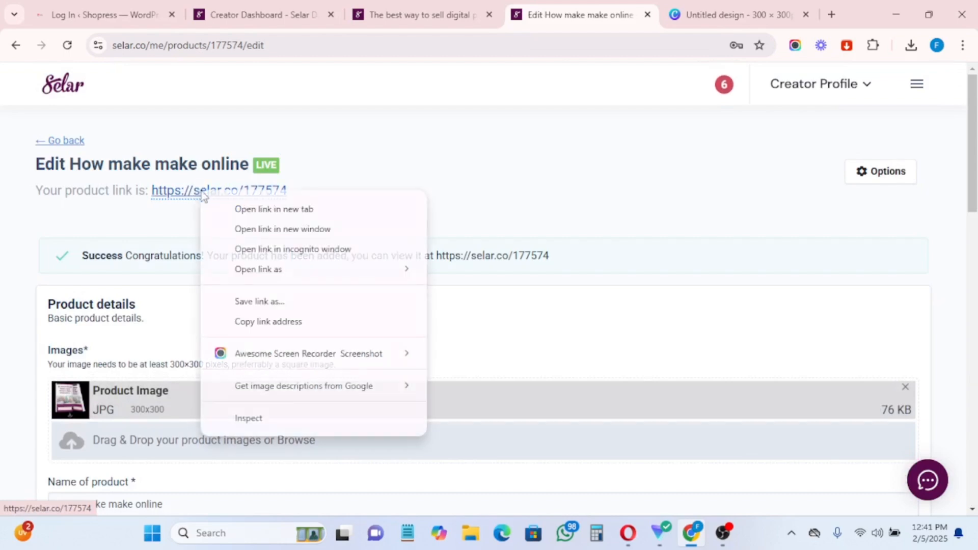
pyautogui.click(253, 210)
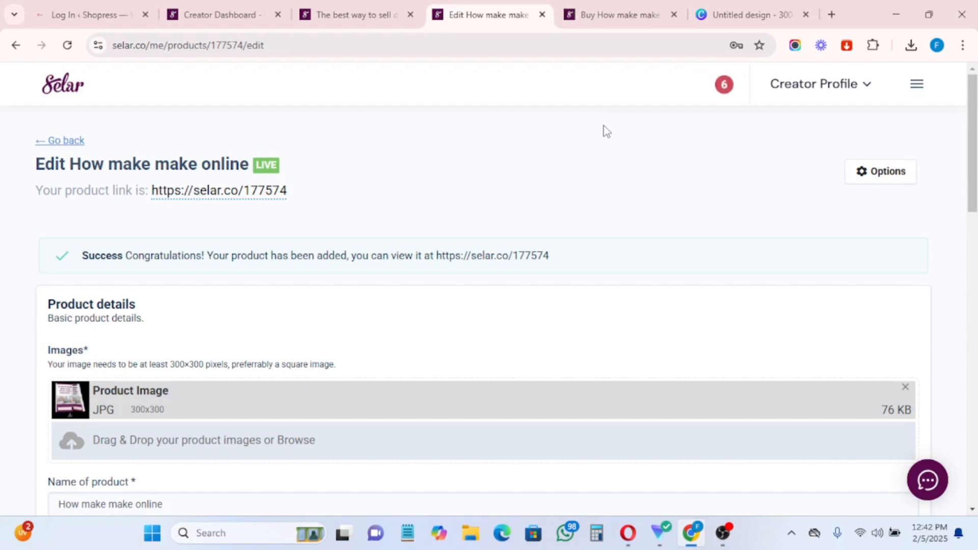
# Step: On the storefront tab, check the ebook shows $10 with a struck-out $20
pyautogui.click(611, 14)
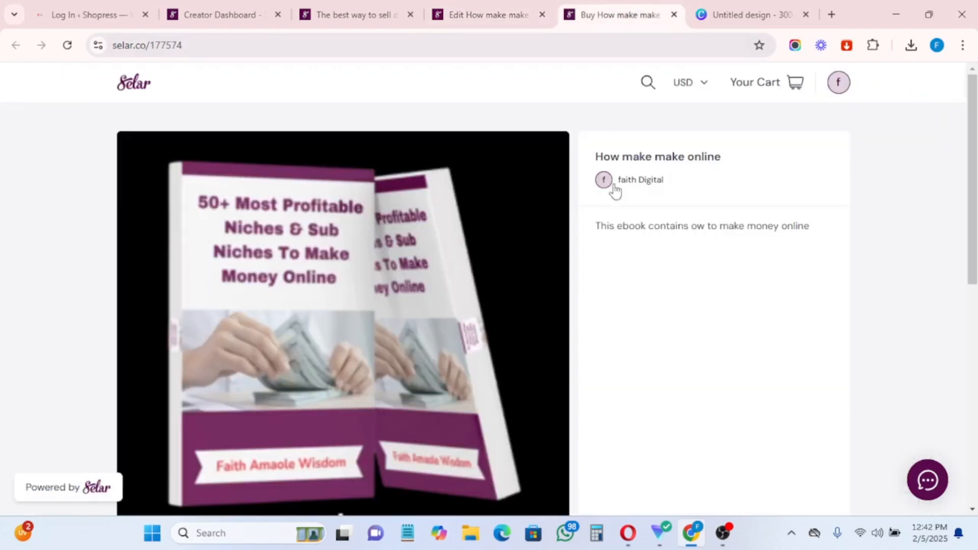
pyautogui.scroll(-4, 616, 279)
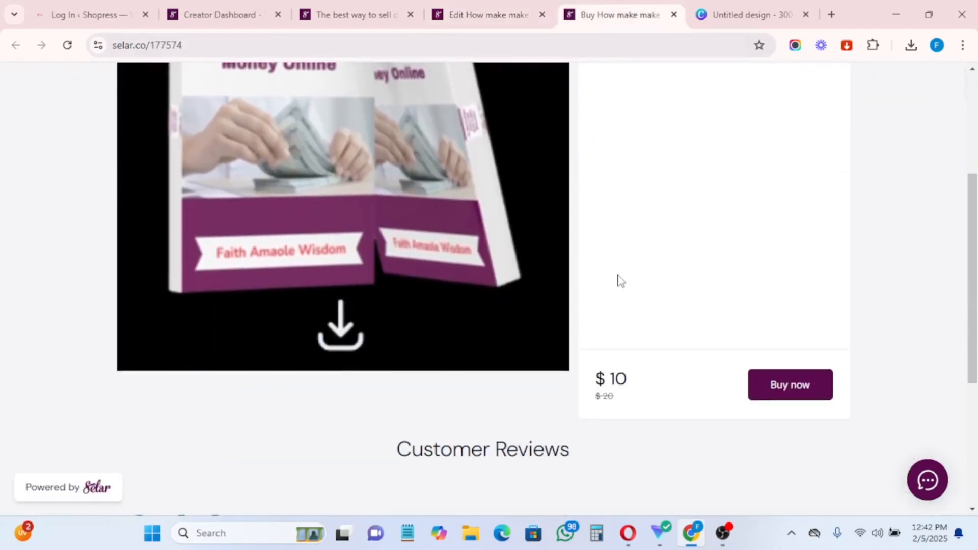
pyautogui.scroll(3, 617, 280)
pyautogui.scroll(-6, 619, 280)
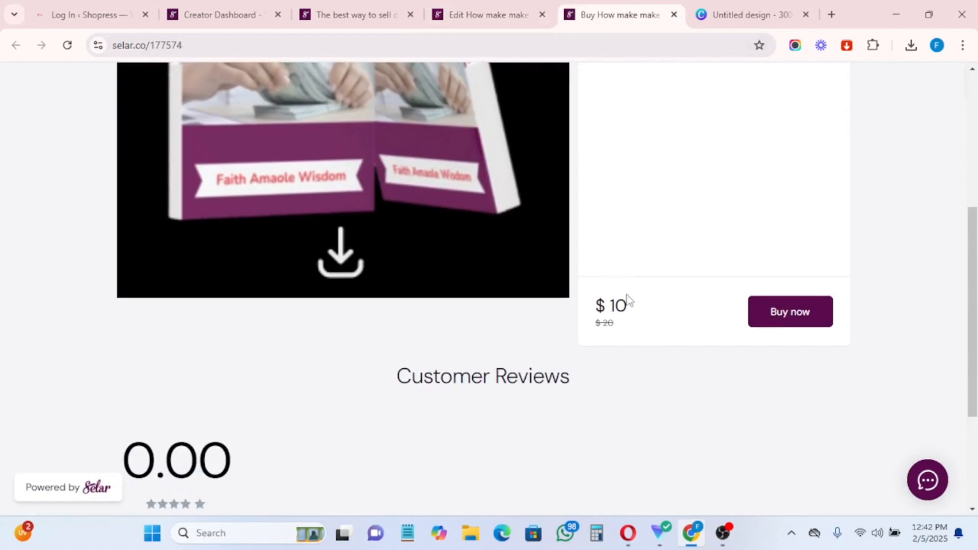
pyautogui.scroll(8, 297, 354)
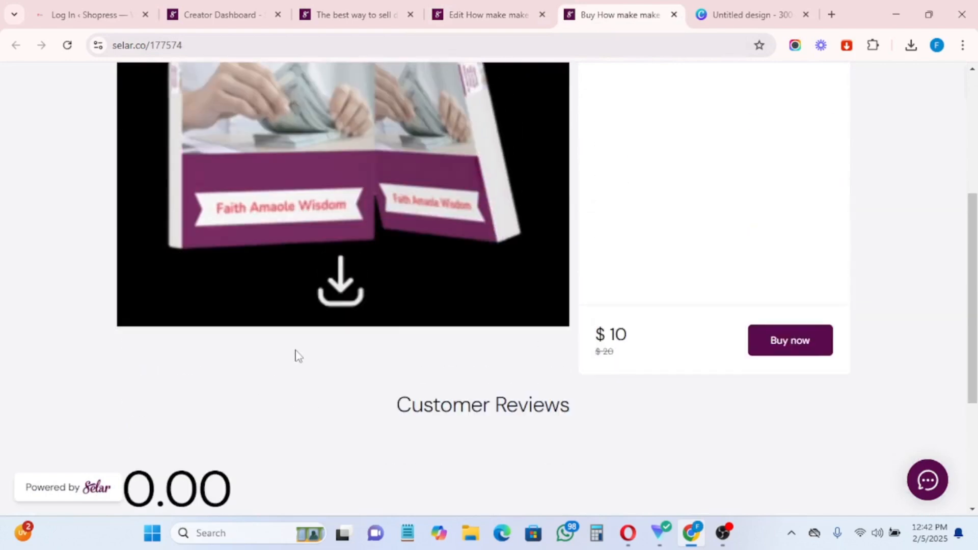
pyautogui.scroll(1, 318, 336)
pyautogui.scroll(-4, 321, 331)
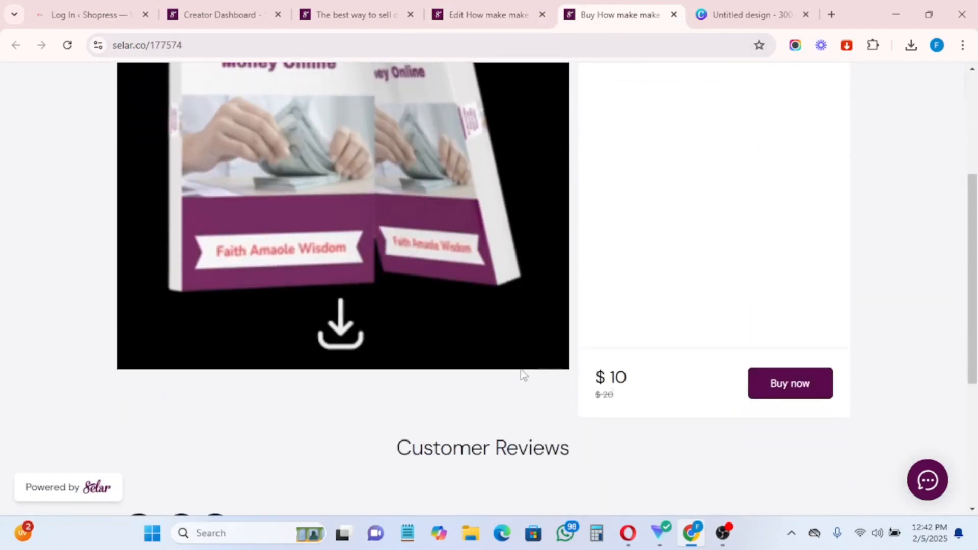
# Step: Add the ebook to the cart and proceed to the $10 checkout
pyautogui.click(786, 393)
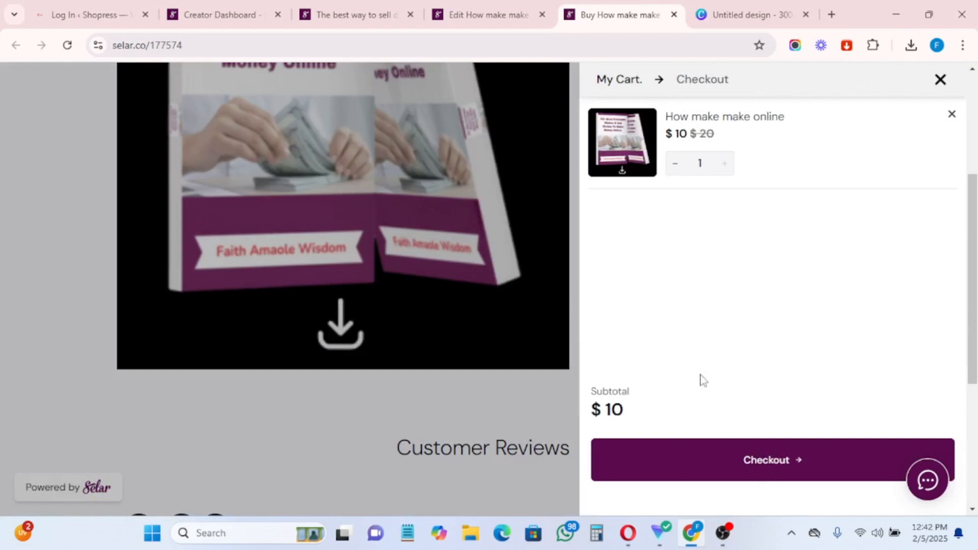
pyautogui.click(788, 464)
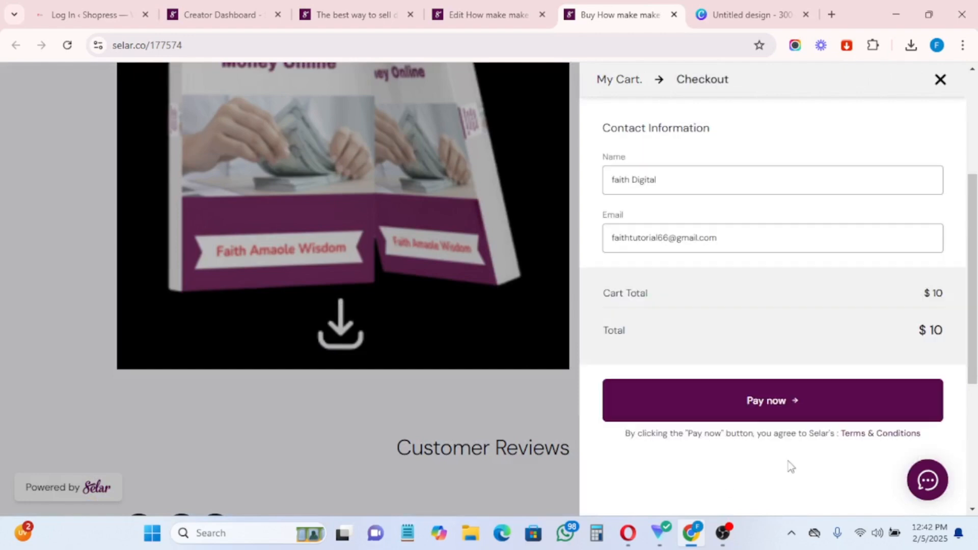
pyautogui.scroll(-1, 808, 430)
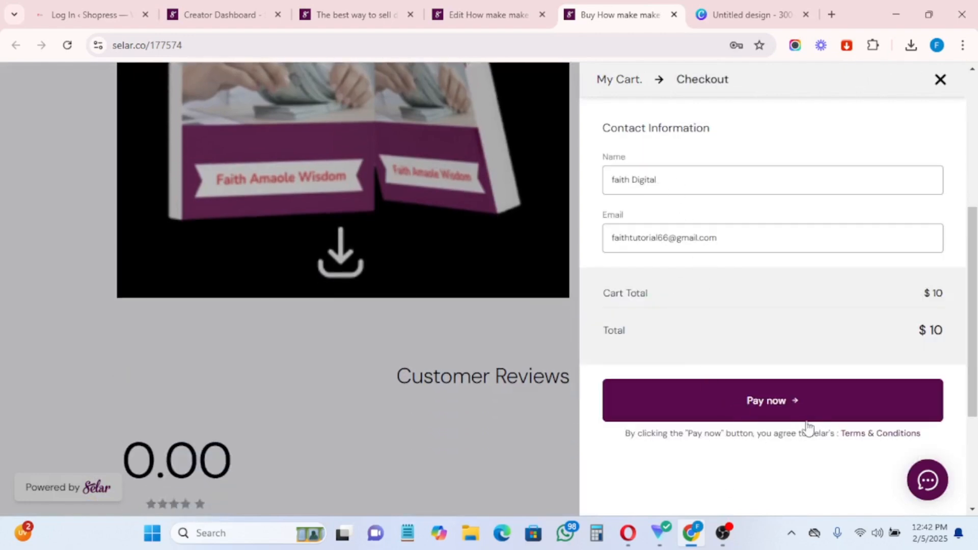
pyautogui.scroll(4, 409, 385)
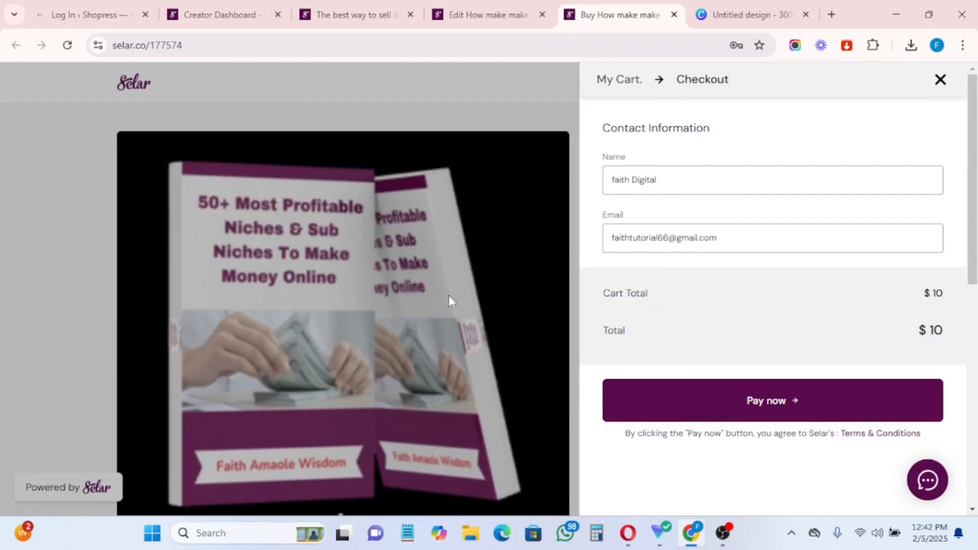
# Step: Close the test checkout, collapse Products in the editor's sidebar menu, then open the storefront's USD currency list
pyautogui.click(941, 80)
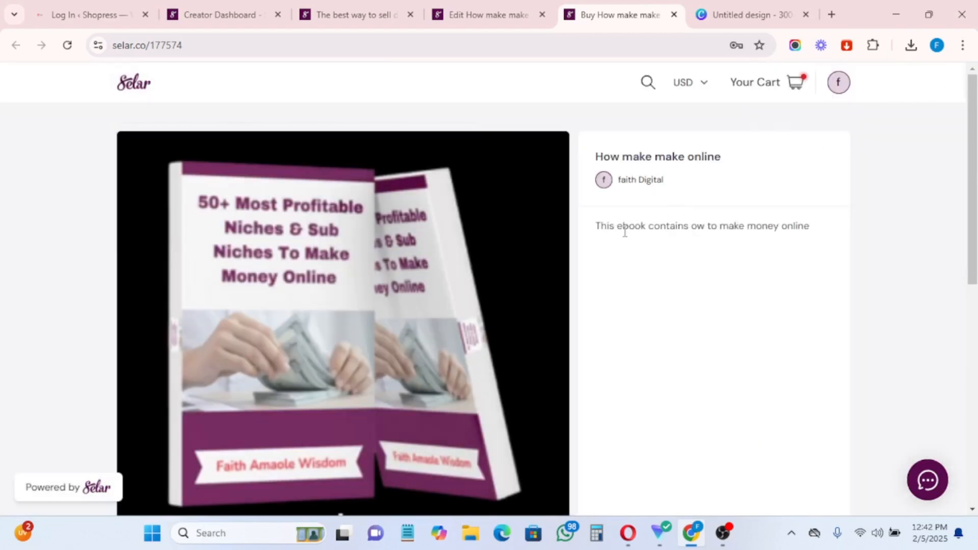
pyautogui.hotkey('ctrl', 'pageup')
pyautogui.click(916, 83)
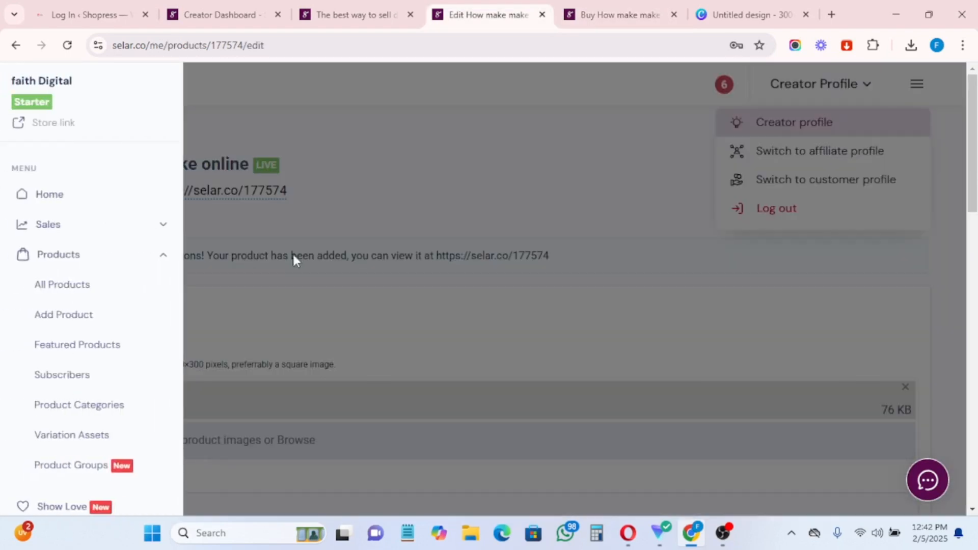
pyautogui.scroll(-20, 74, 384)
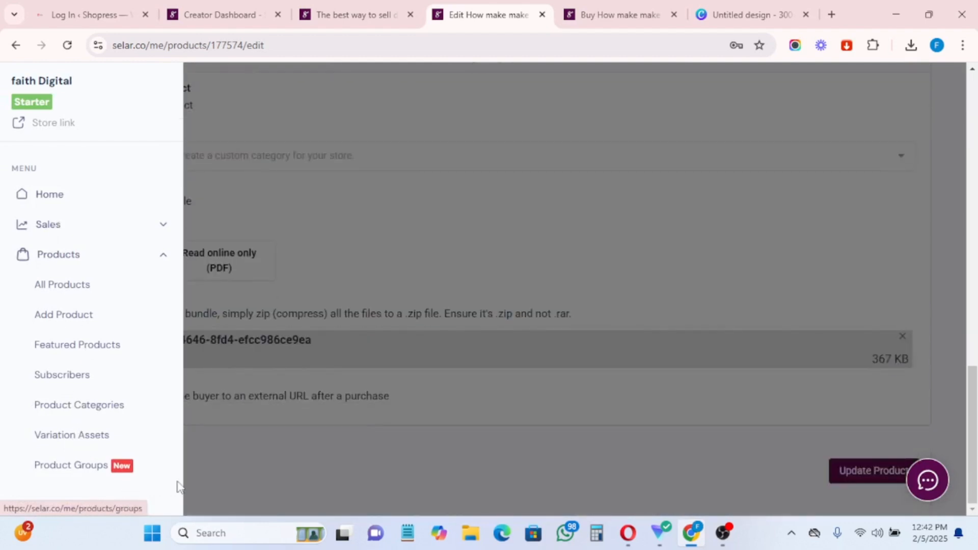
pyautogui.click(163, 261)
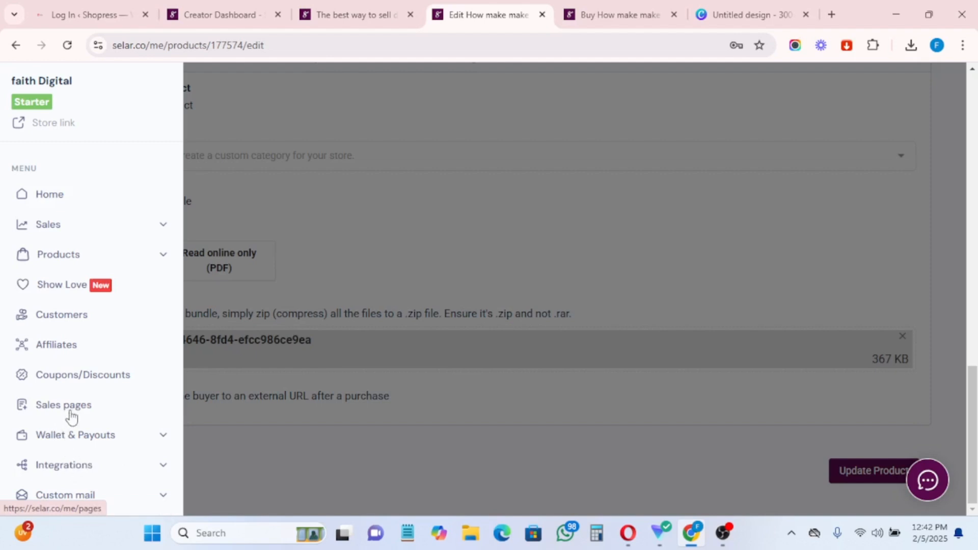
pyautogui.hotkey('ctrl', 'Tab')
pyautogui.click(699, 87)
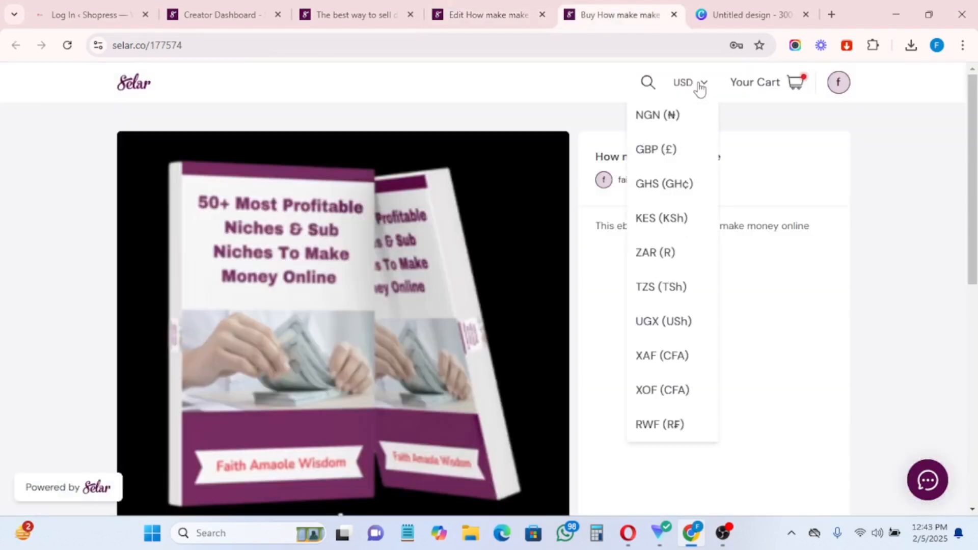
# Step: Switch the storefront currency to NGN and check the ₦5,000 price over the struck-out ₦10,000
pyautogui.click(674, 116)
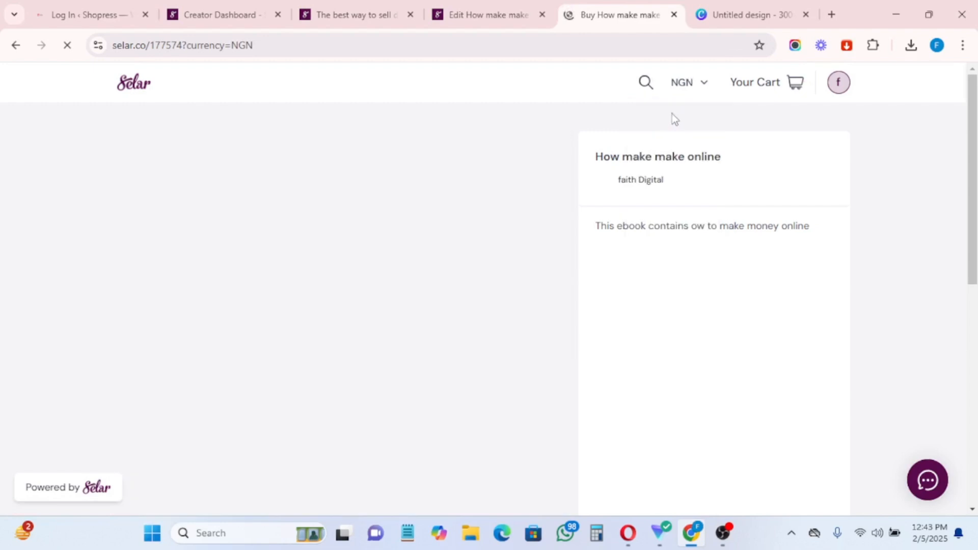
pyautogui.scroll(-4, 688, 303)
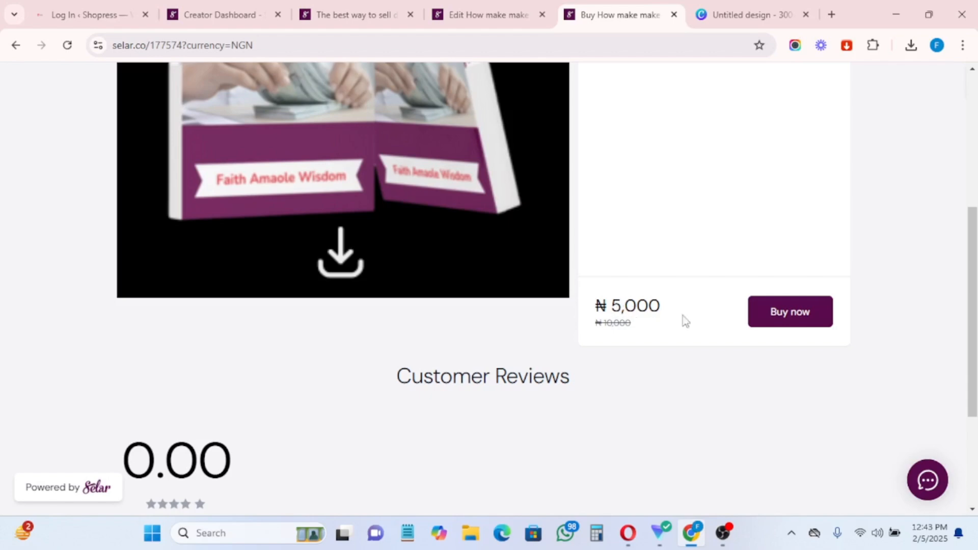
pyautogui.scroll(5, 701, 285)
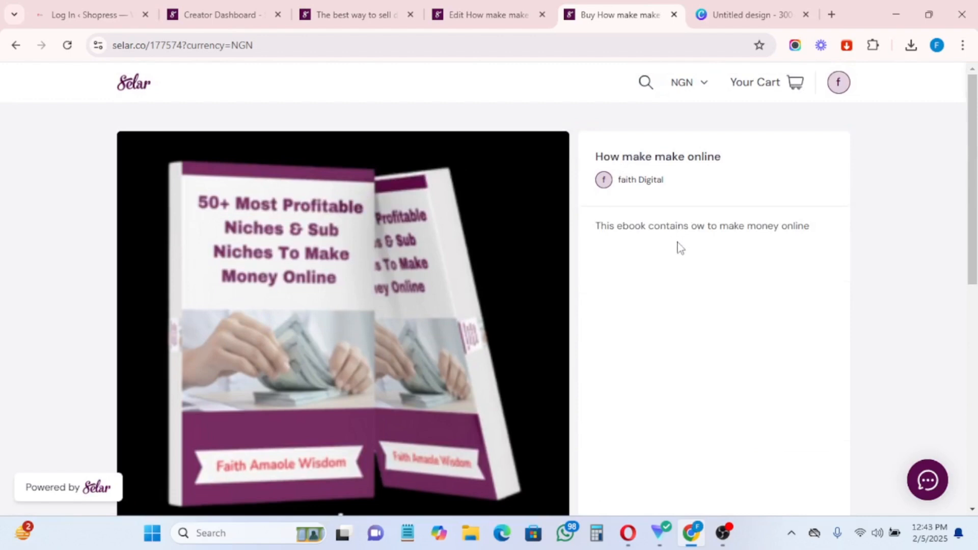
pyautogui.scroll(-5, 687, 287)
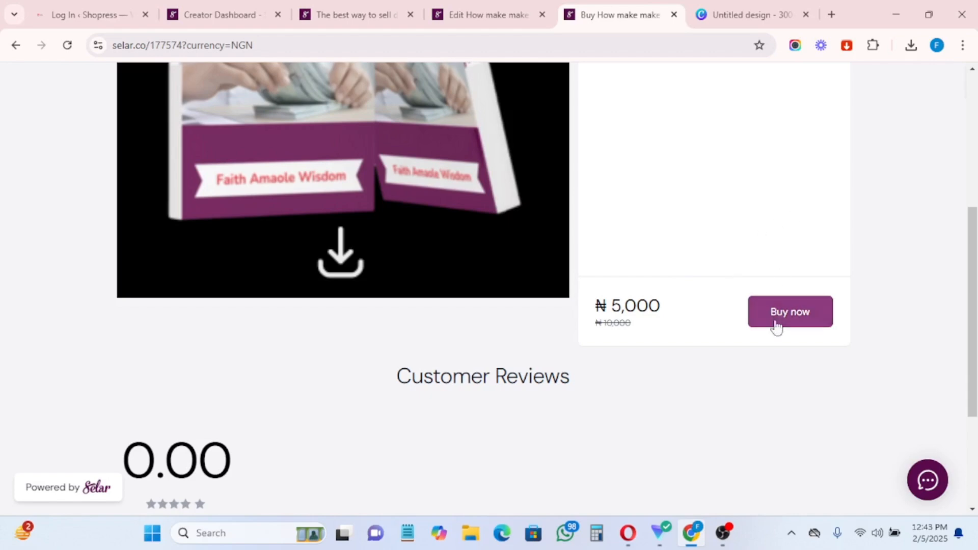
pyautogui.scroll(5, 683, 273)
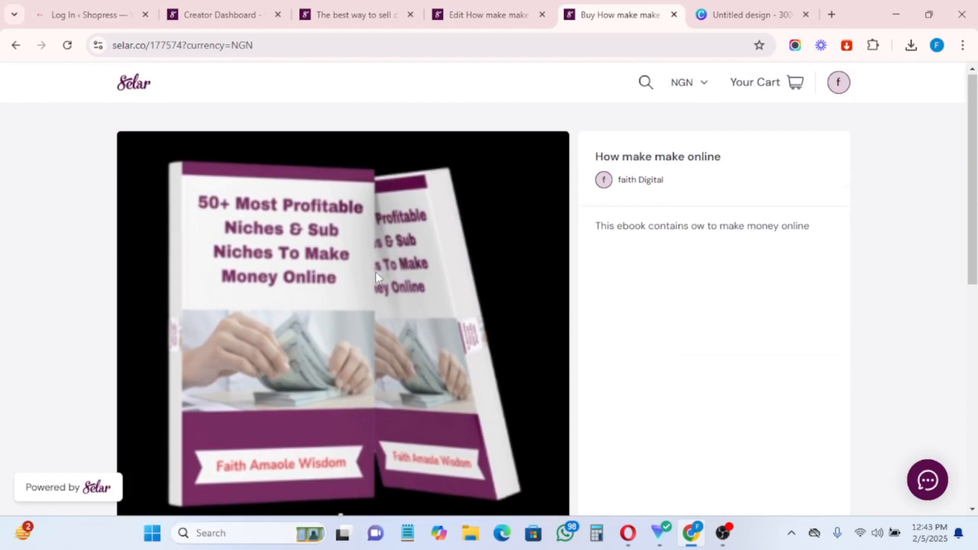
pyautogui.scroll(-8, 452, 295)
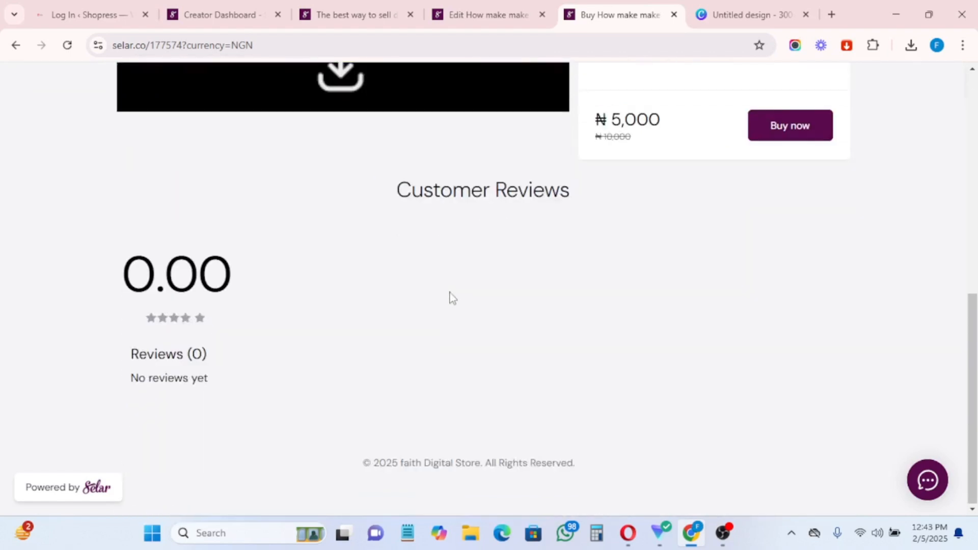
pyautogui.scroll(8, 450, 294)
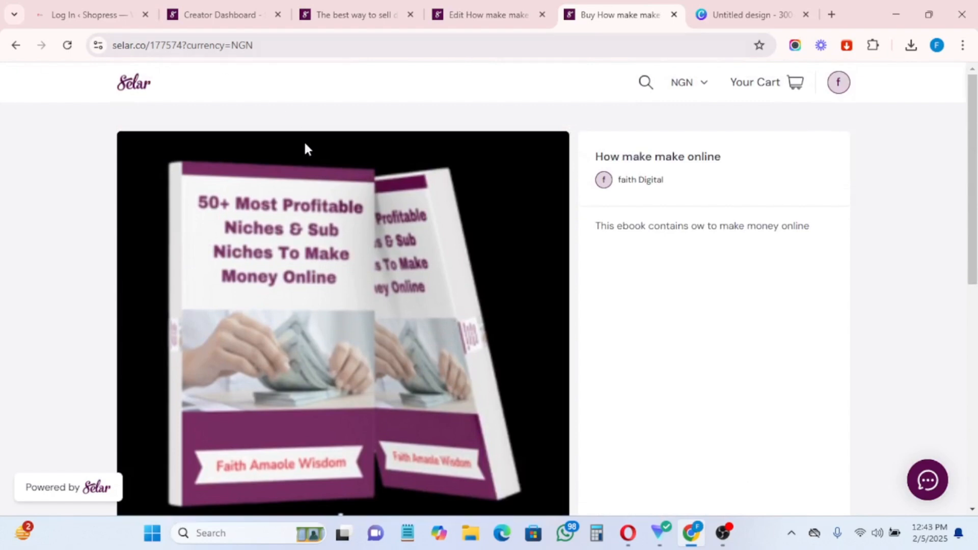